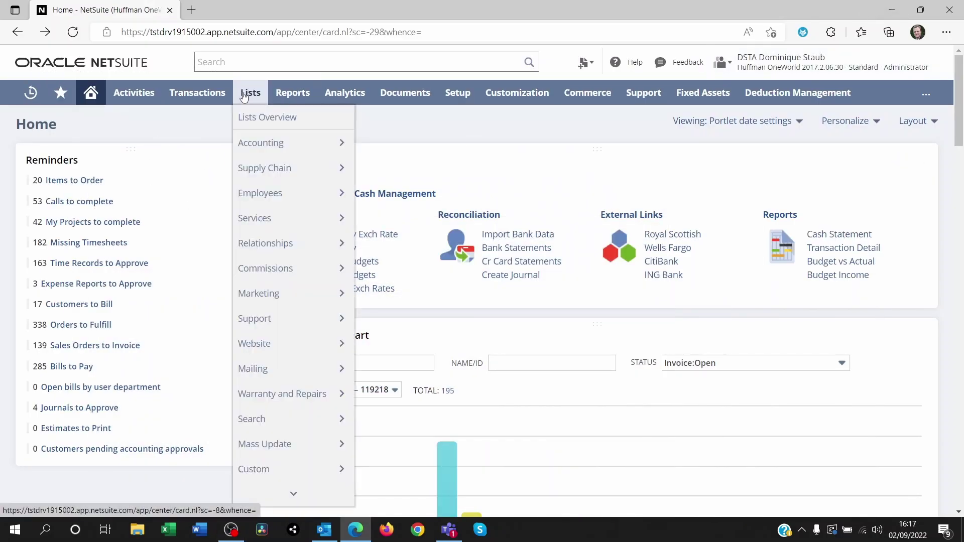
Step: Start a new customer record from Lists > Relationships > Customers > New
mouse_move(276, 243)
mouse_move(390, 228)
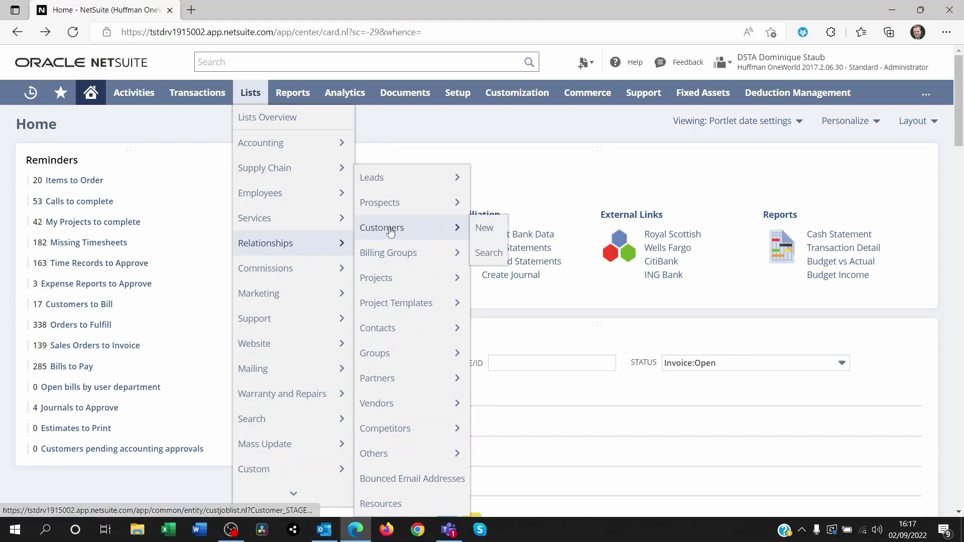
click(483, 228)
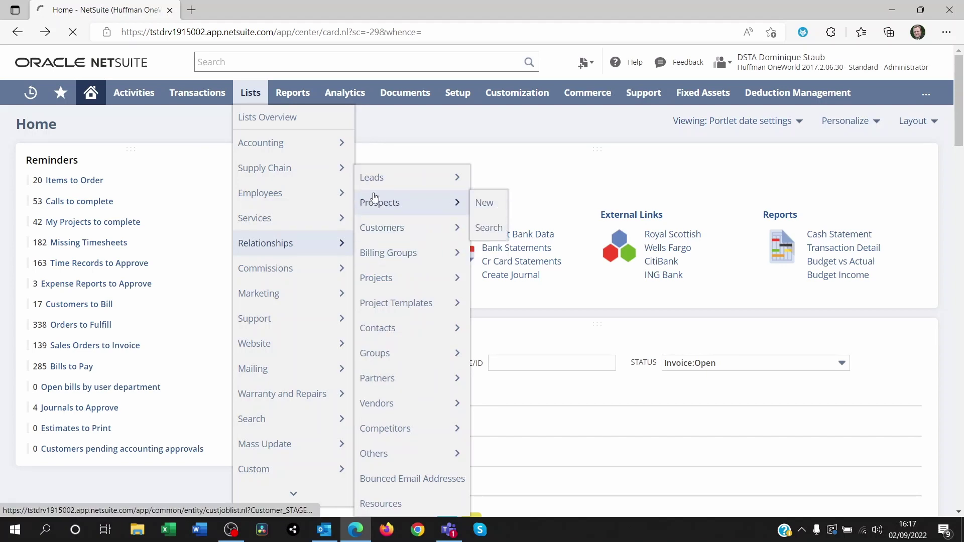
mouse_move(372, 181)
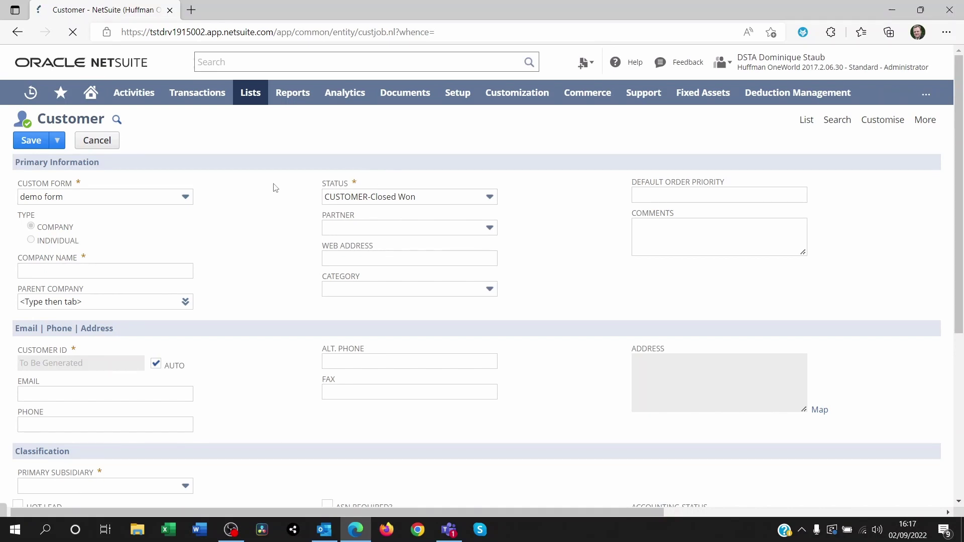
Step: Enter company name 'New customer for workflow' and choose Huffman France as primary subsidiary
click(100, 271)
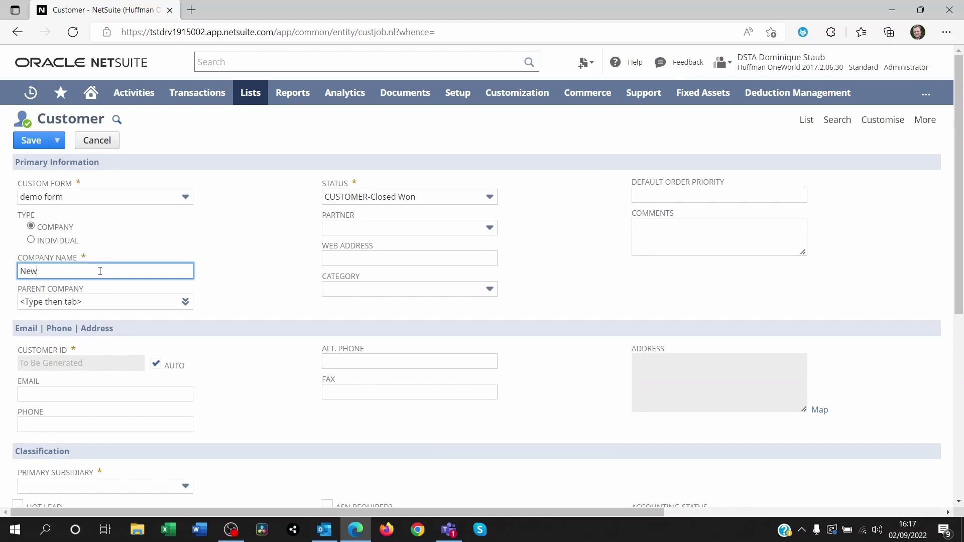
text(New customer for workflow)
click(271, 230)
scroll(127, 346, down, 3)
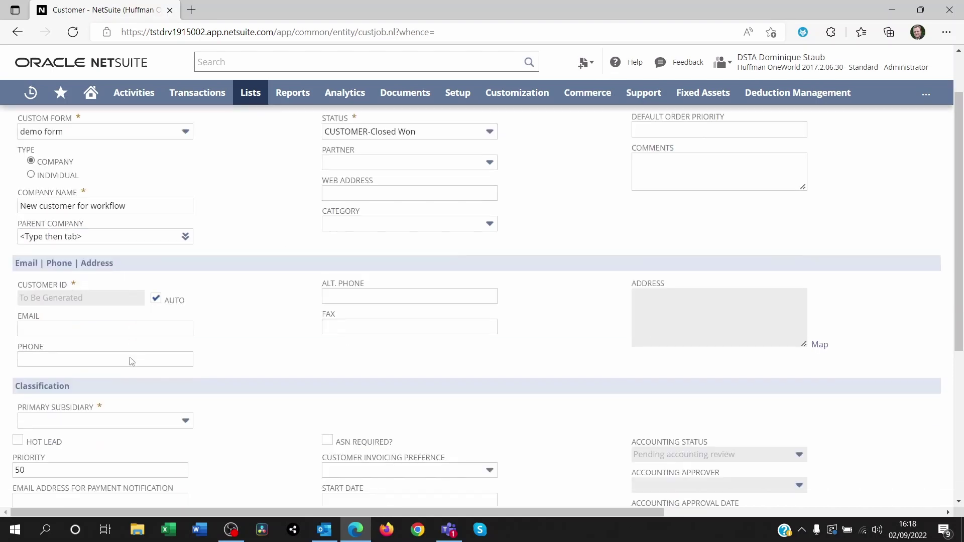
click(113, 347)
scroll(112, 419, down, 1)
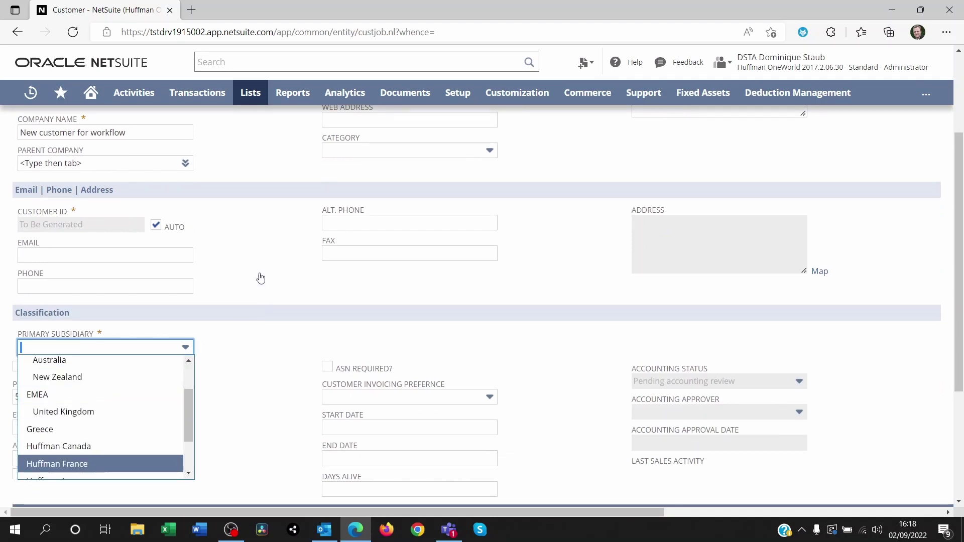
key(Return)
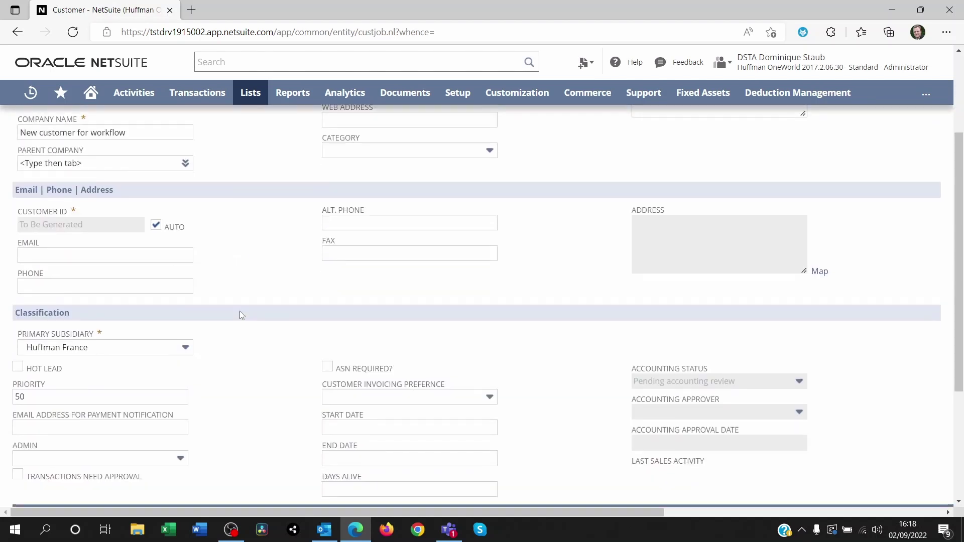
scroll(554, 298, down, 3)
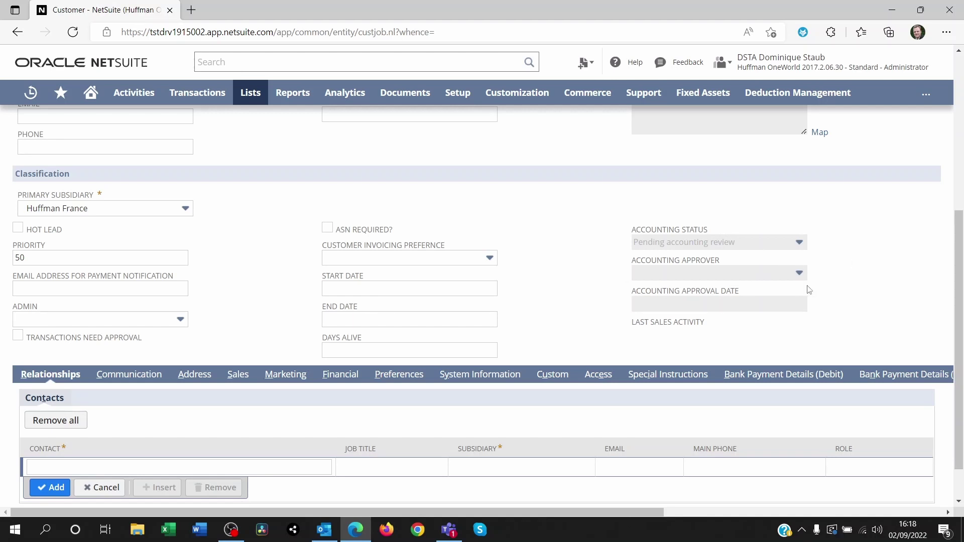
Step: Review the Address, Sales, Marketing and Financial subtabs and save customer FR55CL
scroll(529, 281, up, 5)
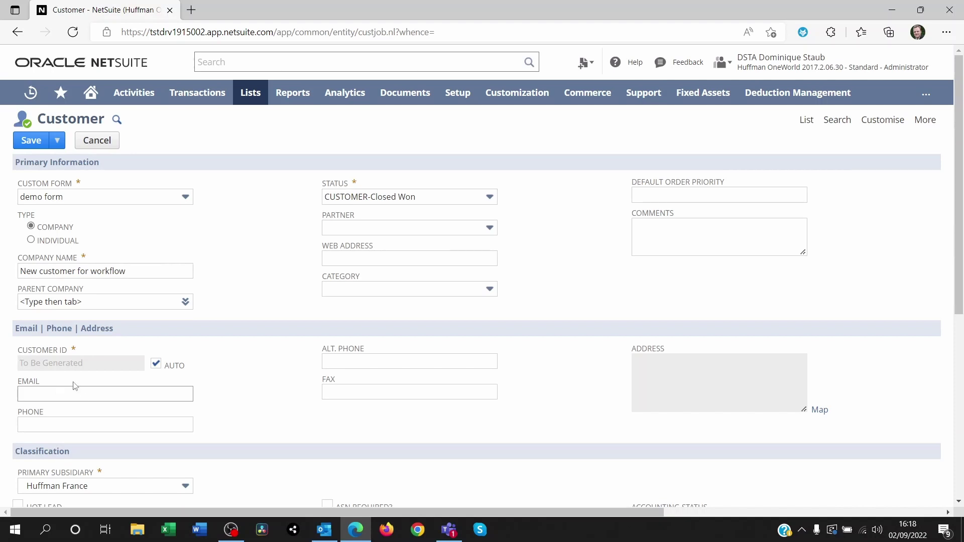
scroll(315, 321, down, 3)
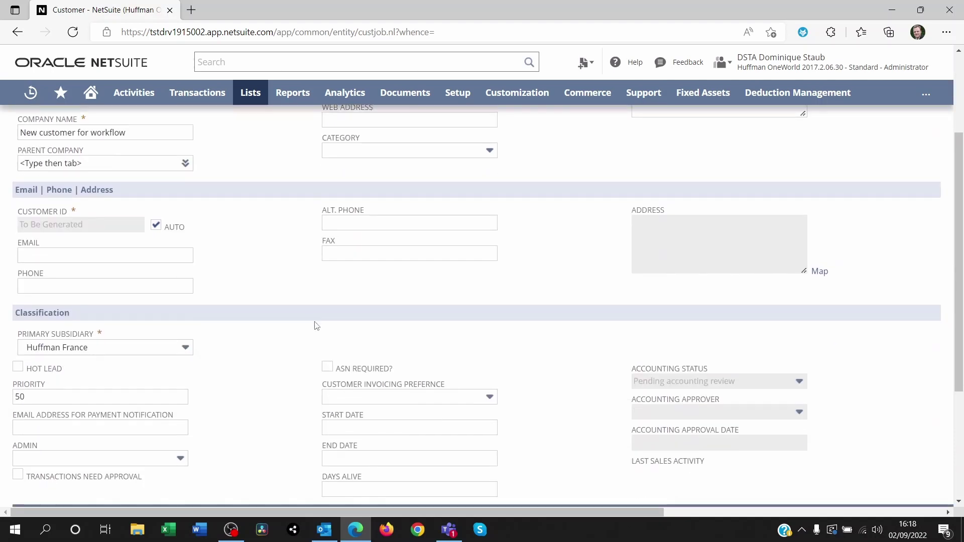
scroll(316, 326, down, 3)
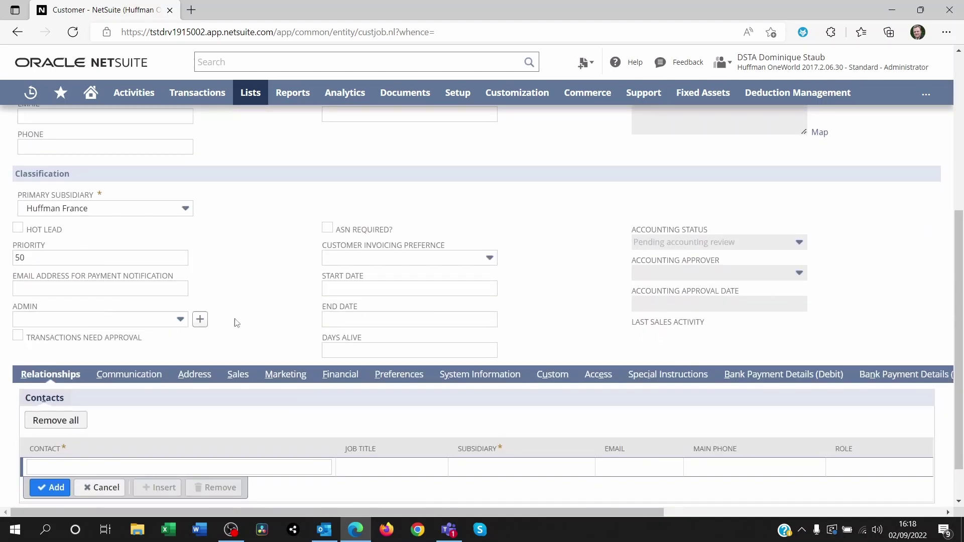
scroll(271, 326, down, 1)
click(197, 327)
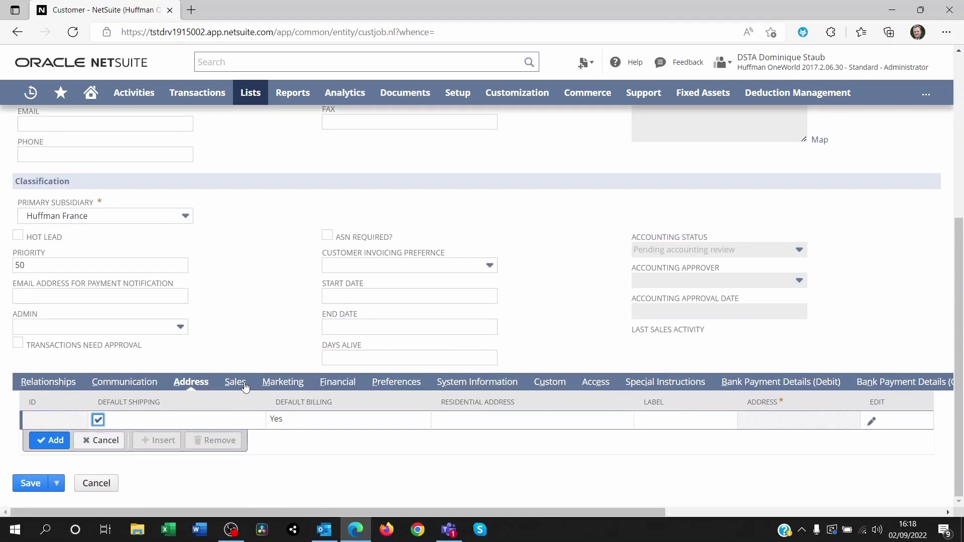
click(235, 383)
click(282, 245)
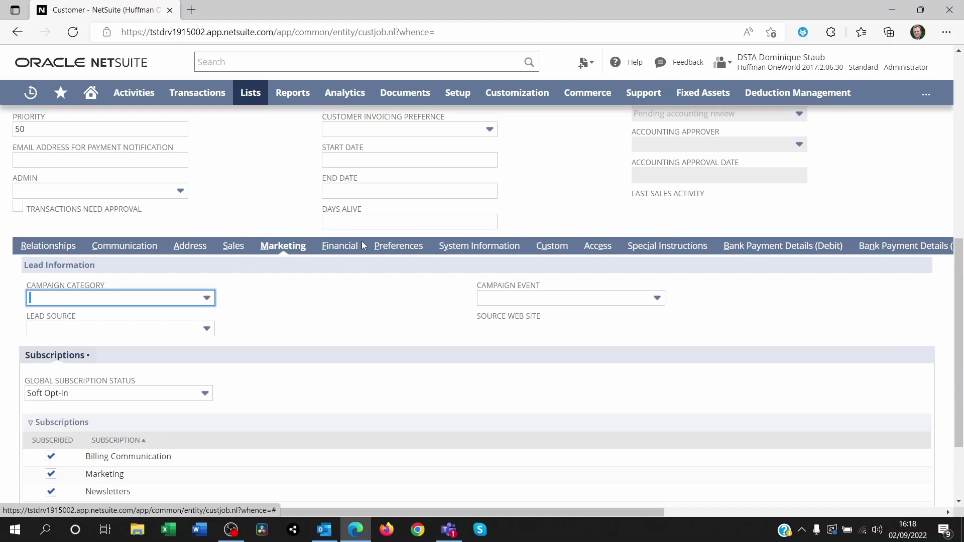
click(336, 246)
scroll(256, 300, up, 15)
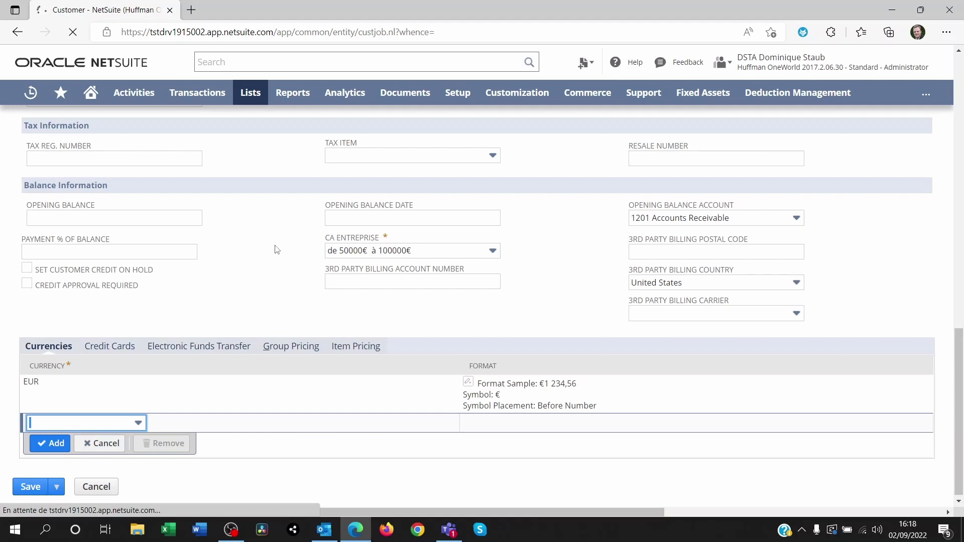
scroll(270, 251, up, 15)
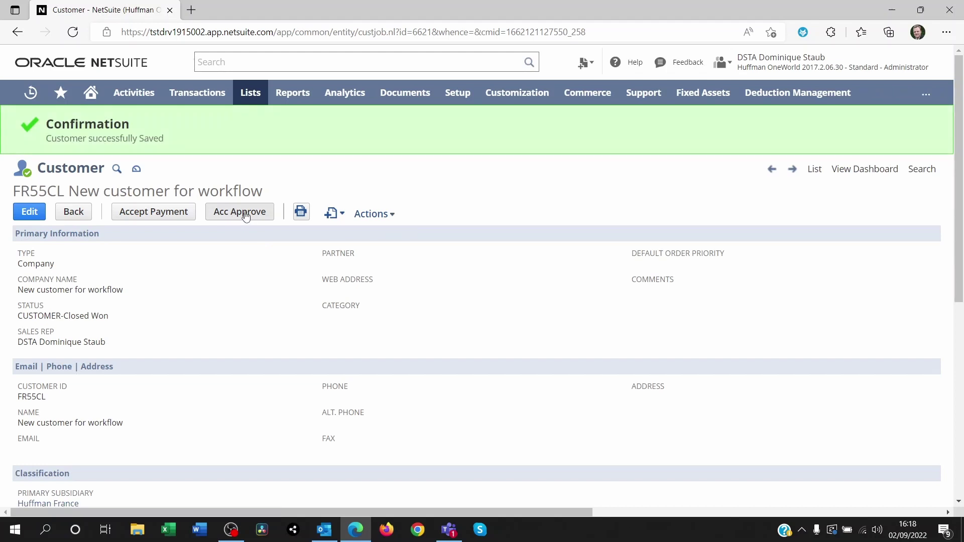
Step: Verify the Accounting Status reads Pending accounting review, then go to the Home dashboard
scroll(302, 258, down, 7)
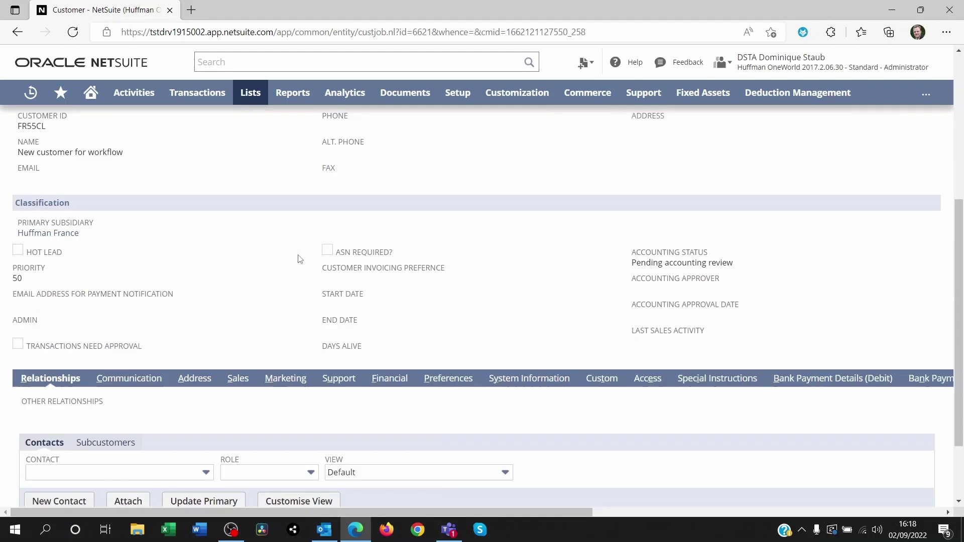
scroll(378, 259, up, 1)
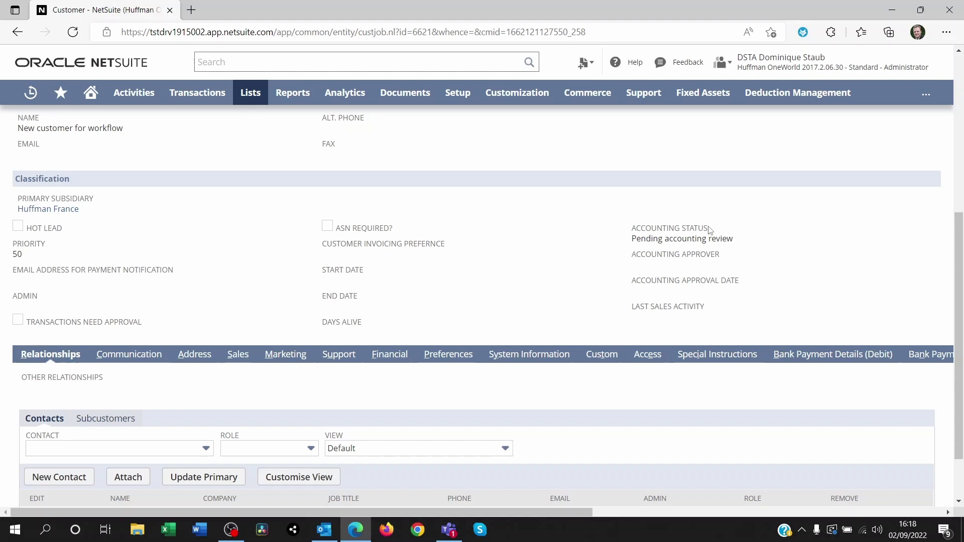
drag(708, 229, 663, 232)
drag(733, 239, 682, 240)
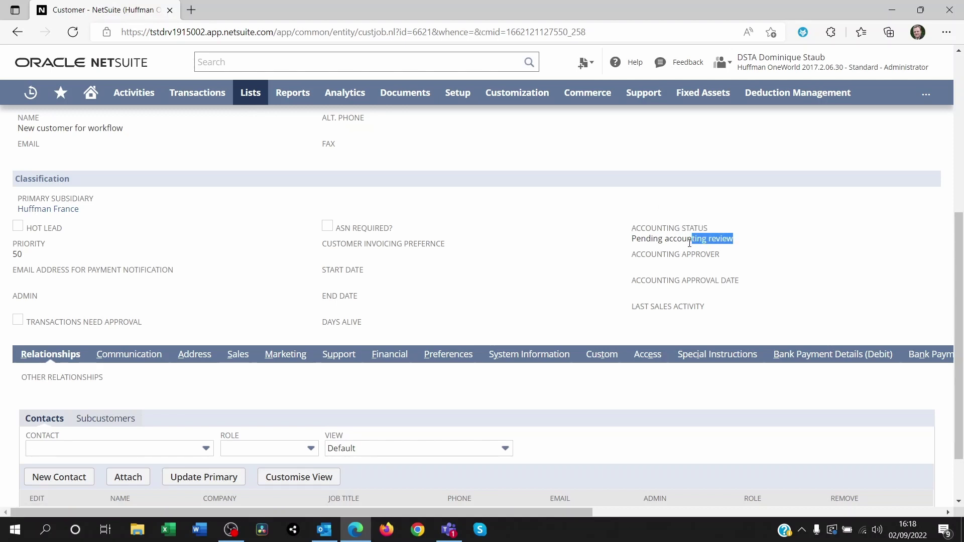
click(779, 254)
key(Home)
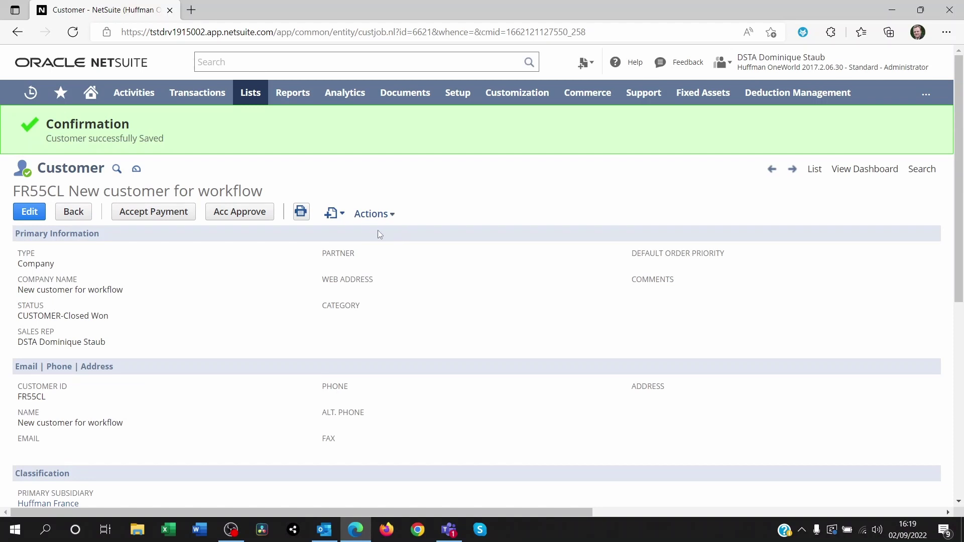
click(90, 92)
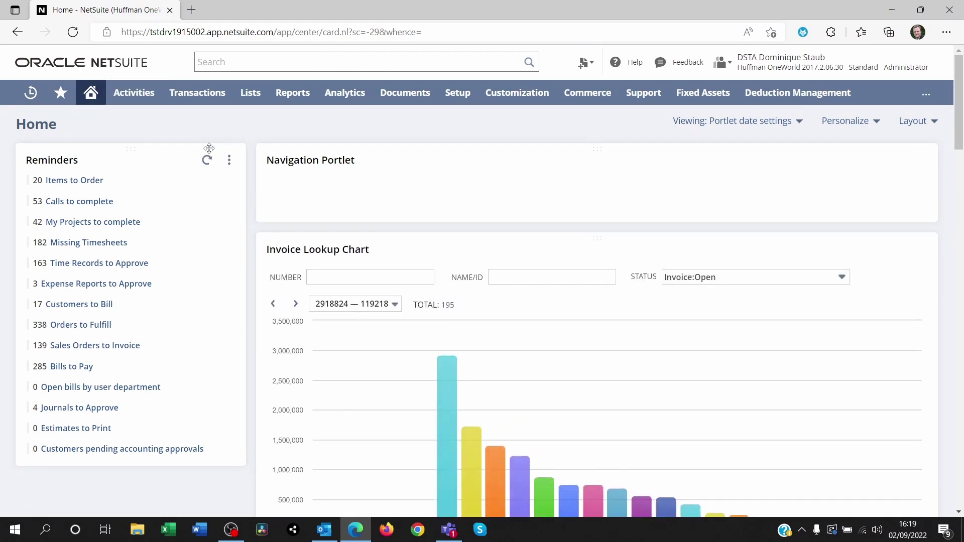
Step: Refresh Reminders and open the list of 1 customer pending accounting approval
click(206, 161)
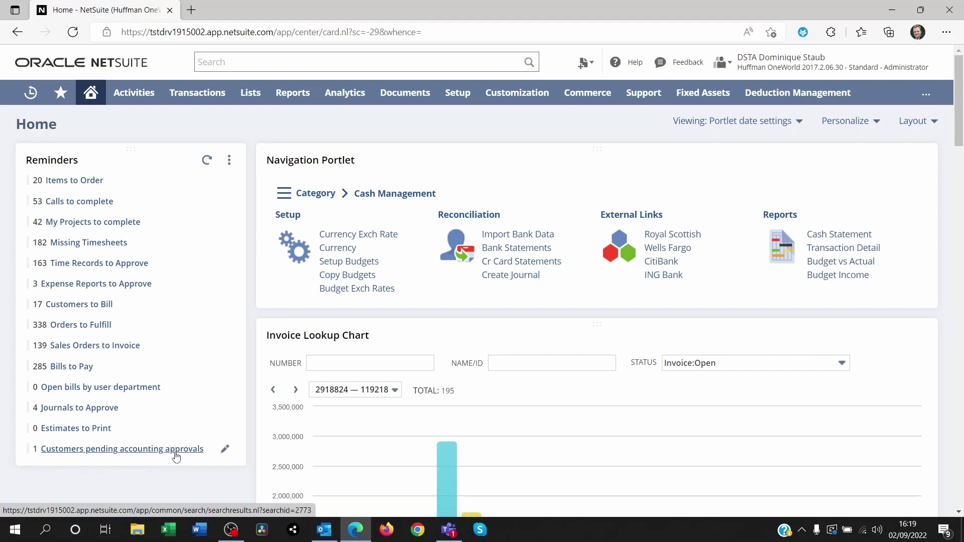
click(139, 455)
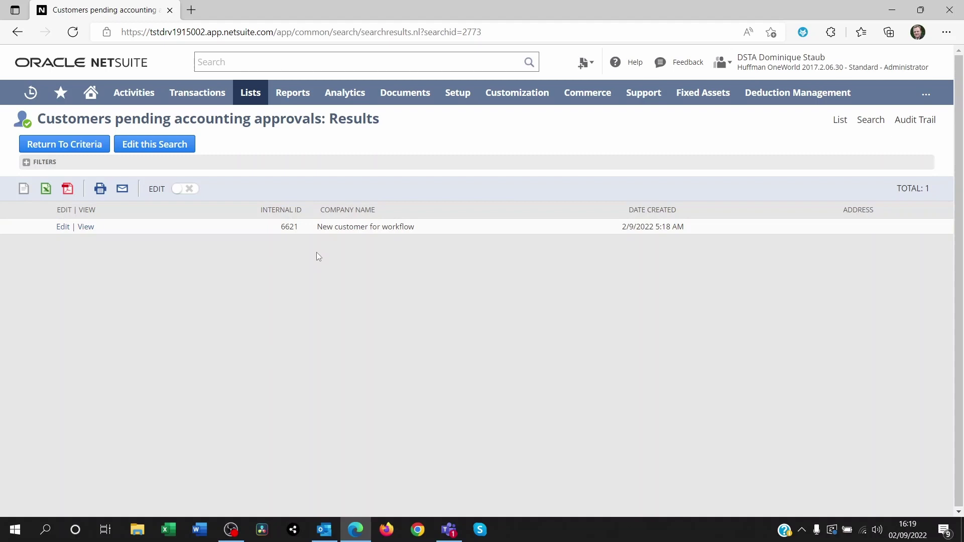
Step: Open the New customer for workflow record and approve it via Acc Approve
click(86, 228)
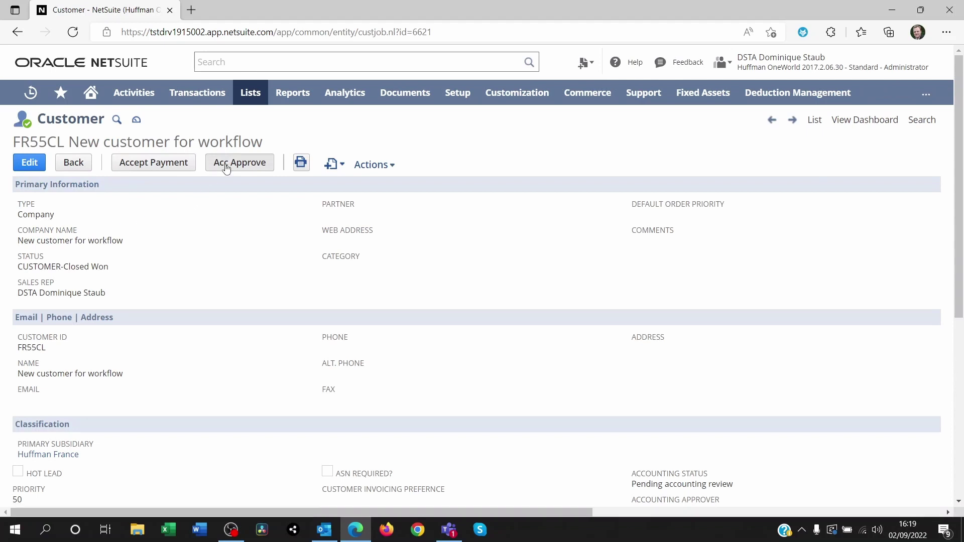
scroll(166, 281, down, 6)
scroll(164, 286, up, 6)
scroll(502, 302, down, 1)
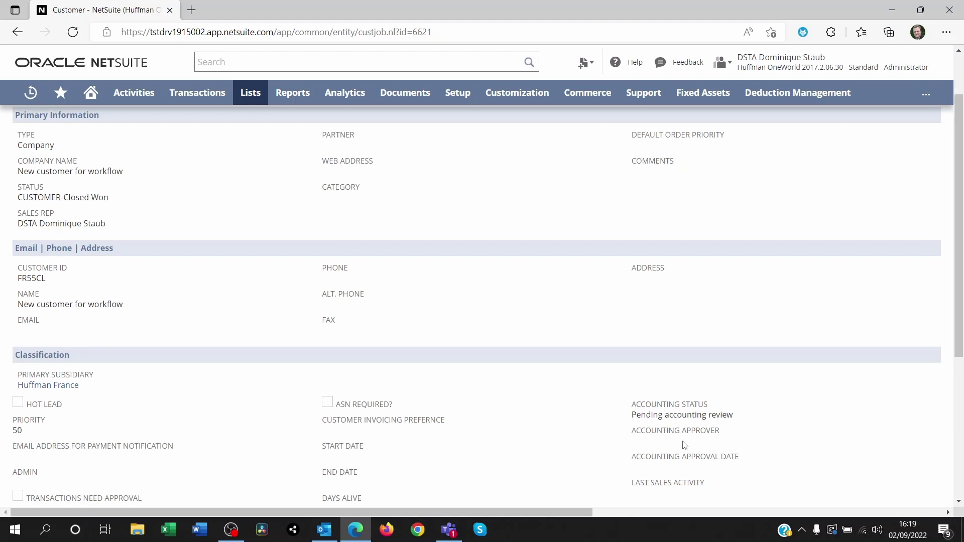
scroll(630, 433, down, 1)
scroll(535, 371, up, 2)
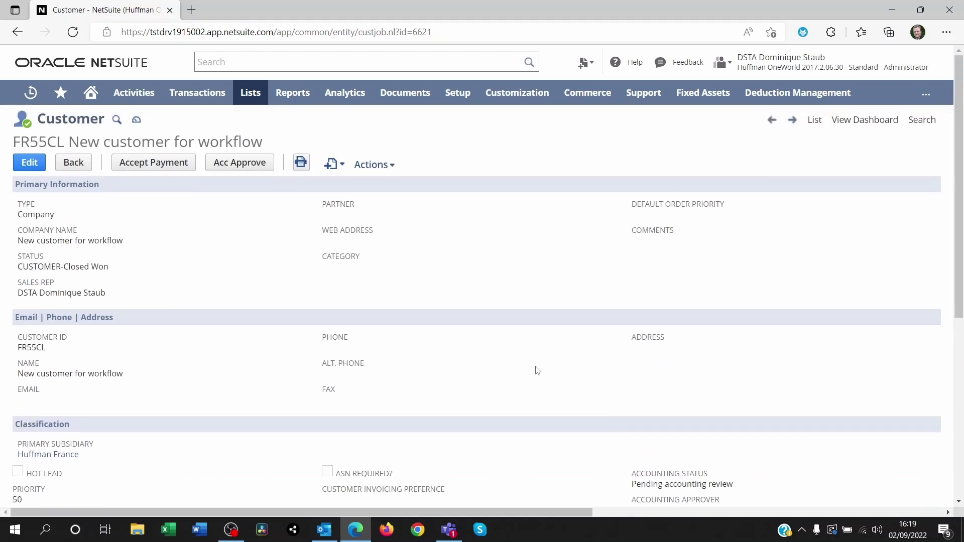
click(238, 164)
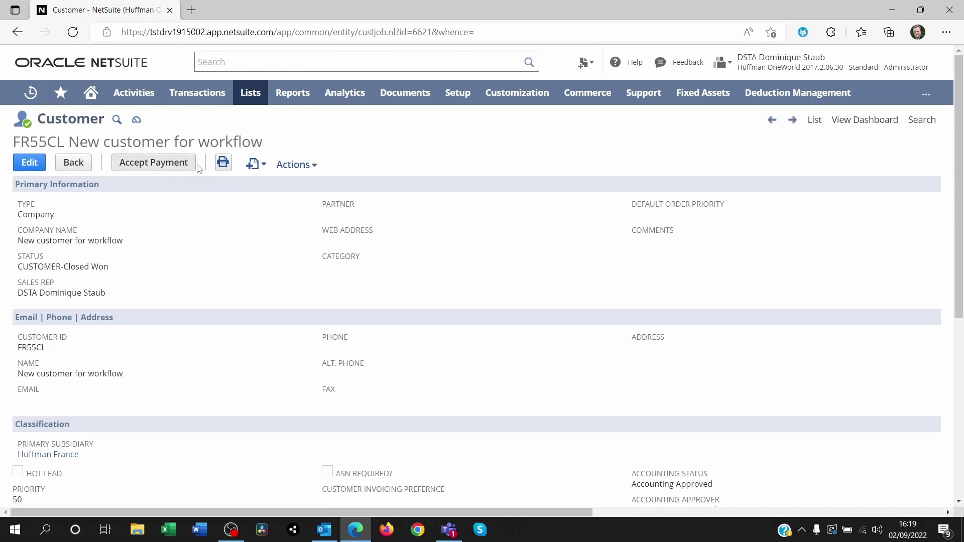
Step: Verify status Accounting Approved, the recorded approver, and approval date 2/9/2022
scroll(219, 204, down, 3)
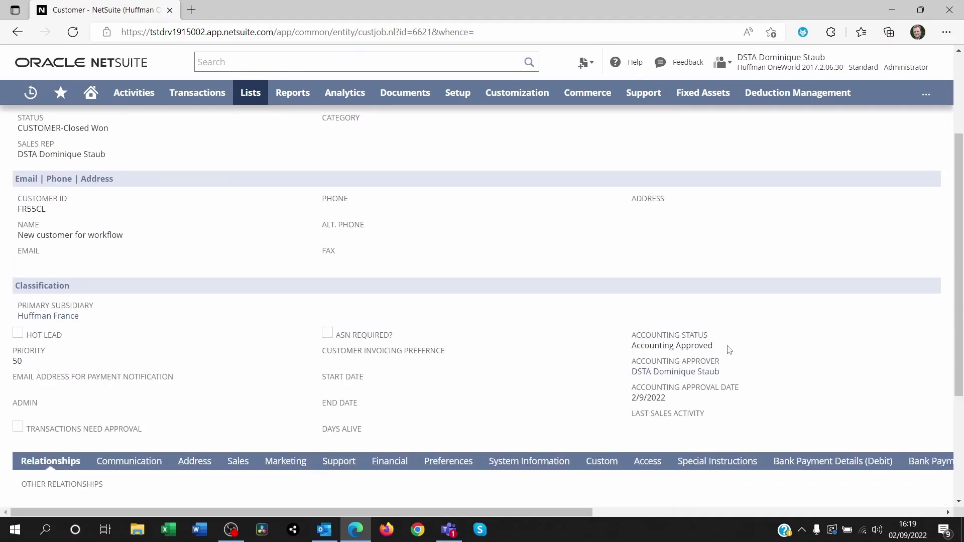
drag(728, 350, 658, 347)
drag(764, 363, 686, 347)
click(789, 382)
drag(692, 407, 653, 381)
click(828, 400)
scroll(808, 298, up, 3)
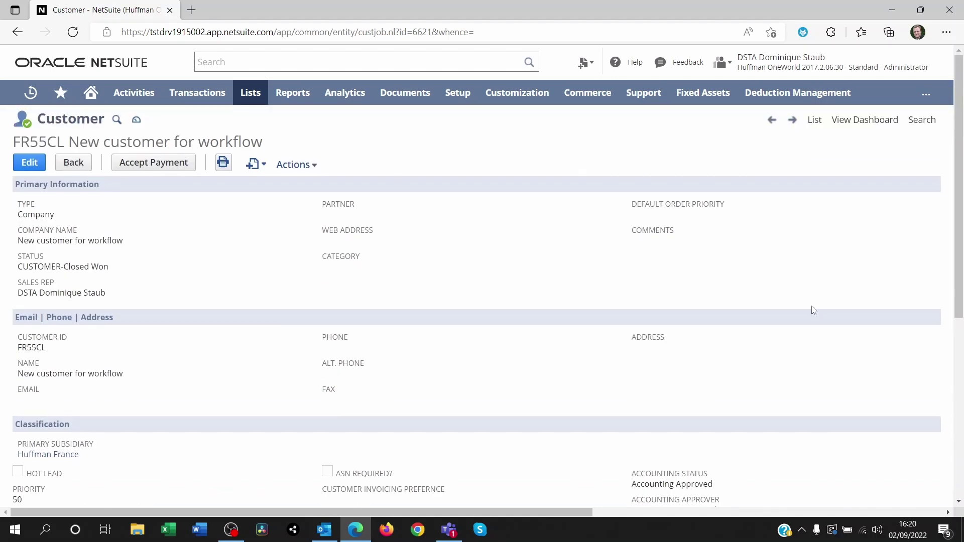
scroll(815, 300, down, 3)
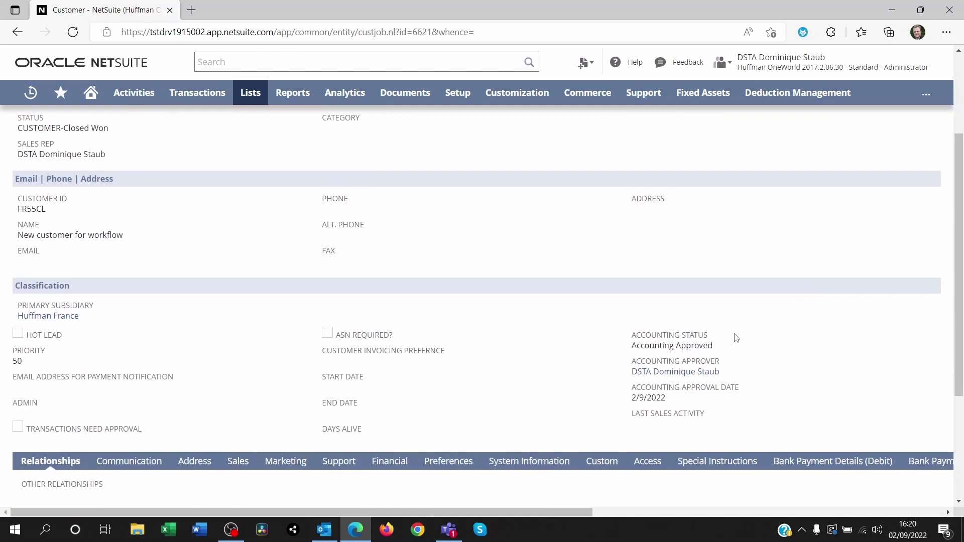
drag(736, 337, 635, 335)
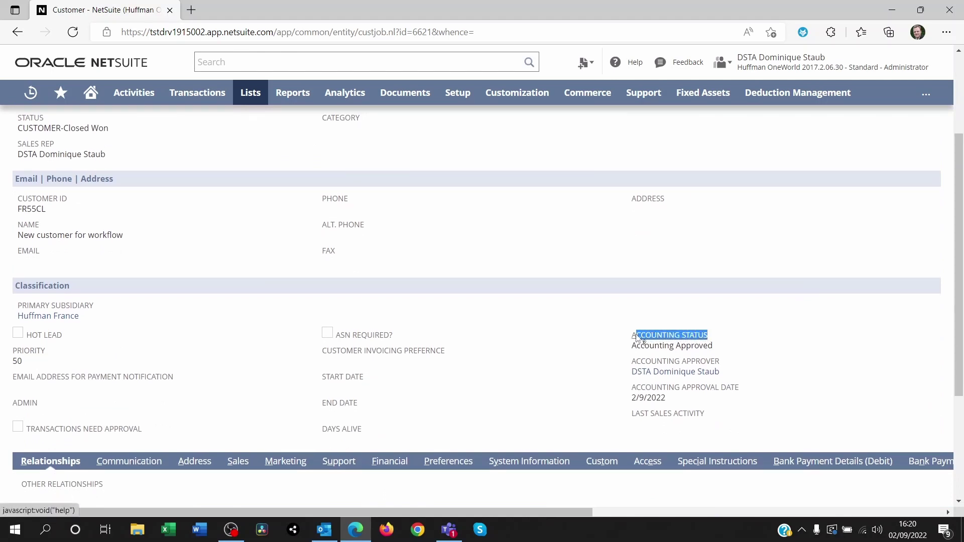
click(806, 341)
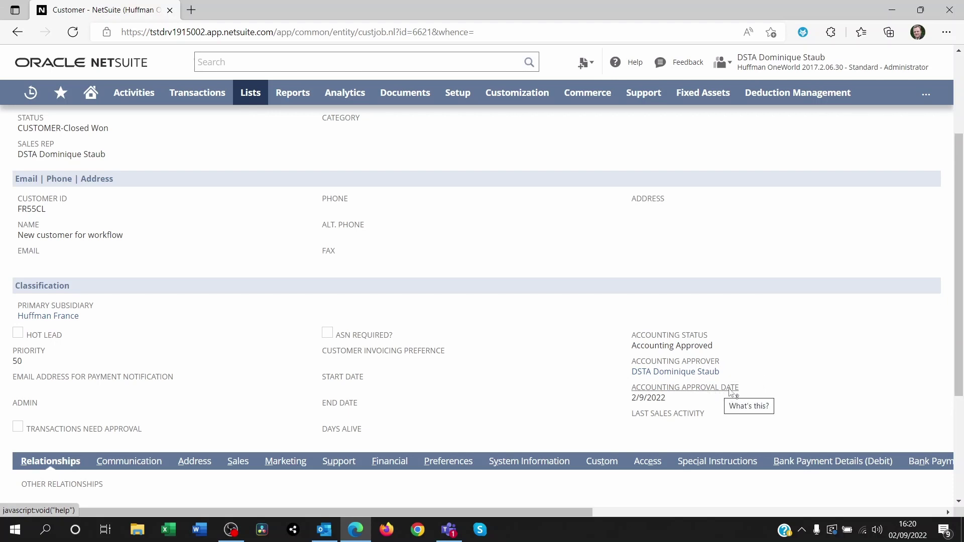
scroll(618, 312, up, 3)
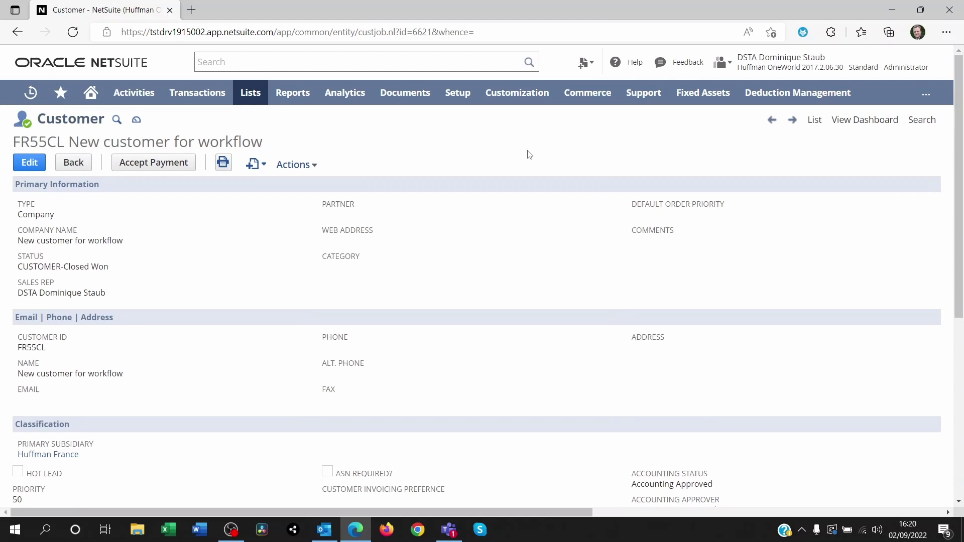
Step: Create a new custom entity field with type List/Record
mouse_move(518, 96)
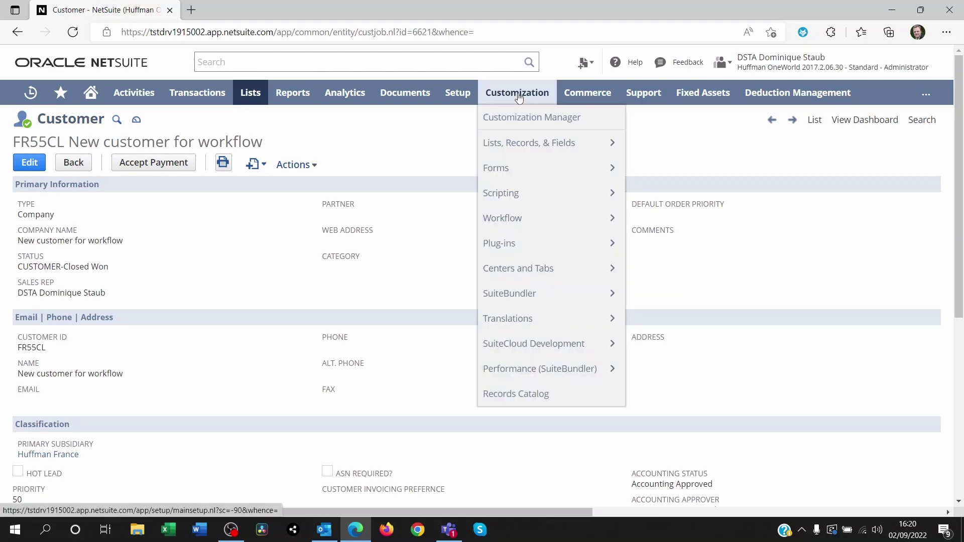
mouse_move(524, 144)
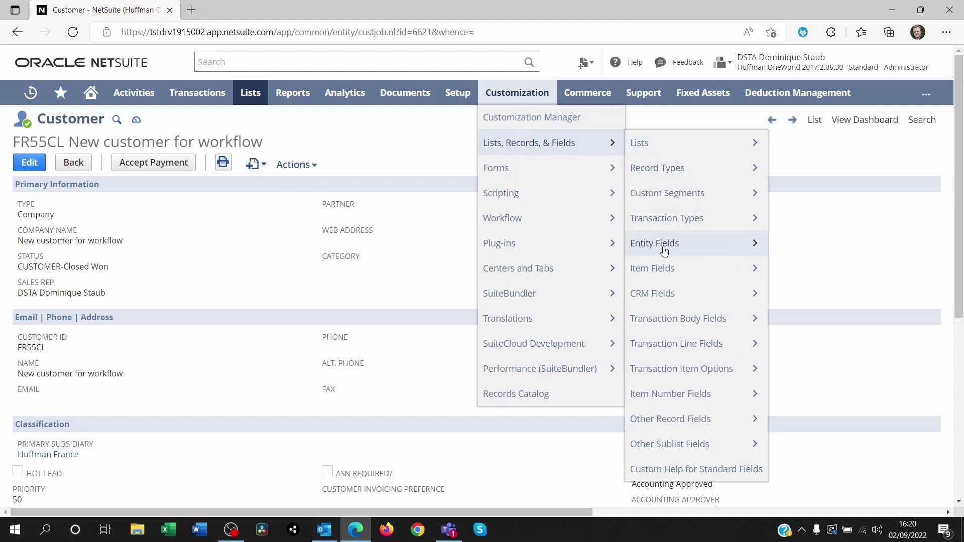
mouse_move(664, 246)
click(780, 246)
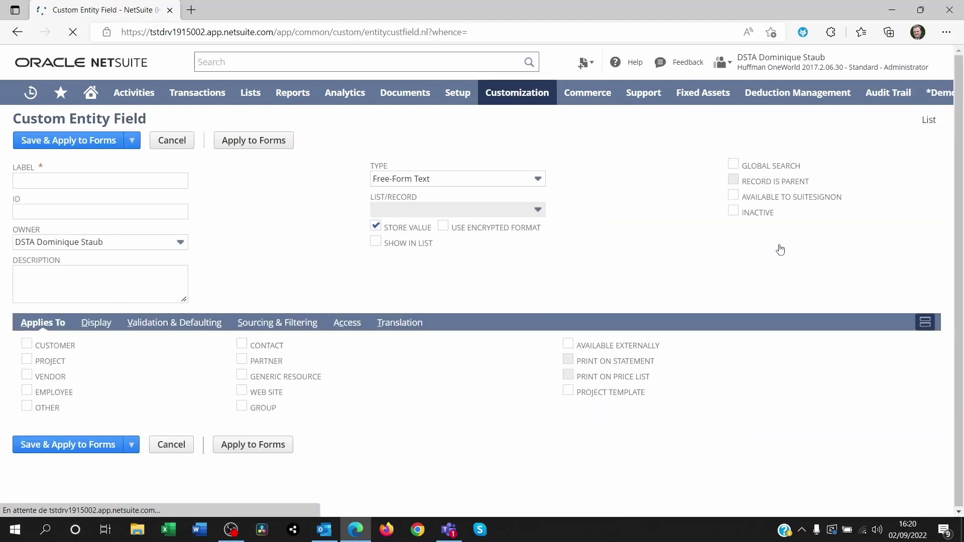
click(411, 179)
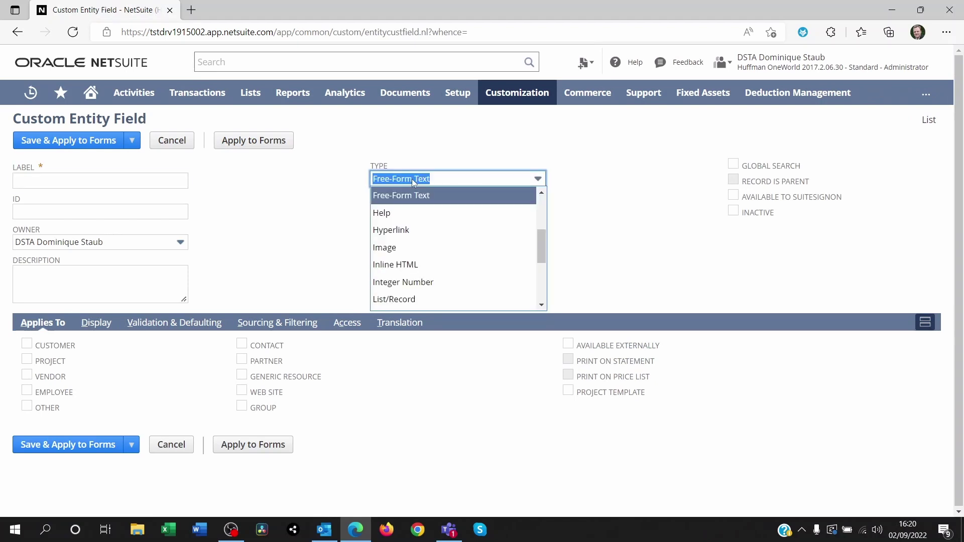
text(l)
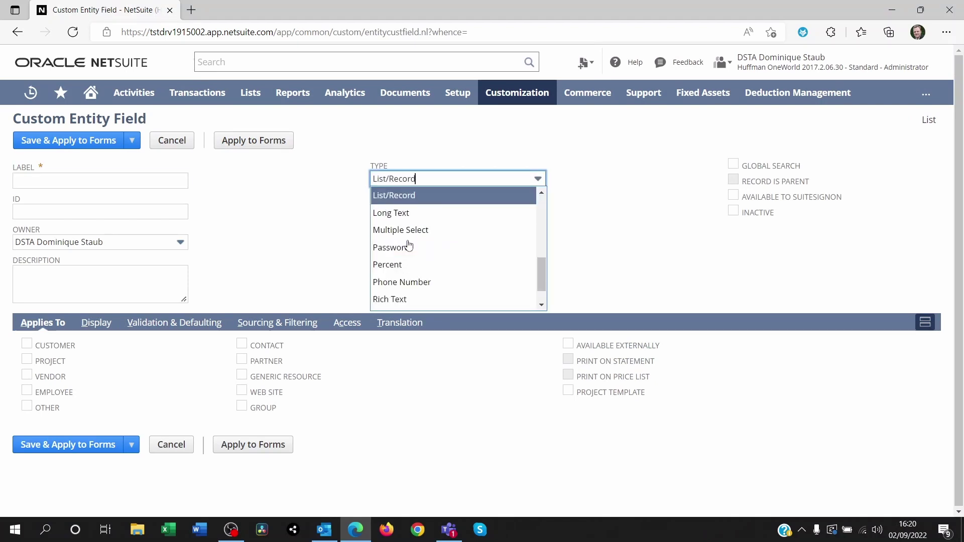
click(402, 195)
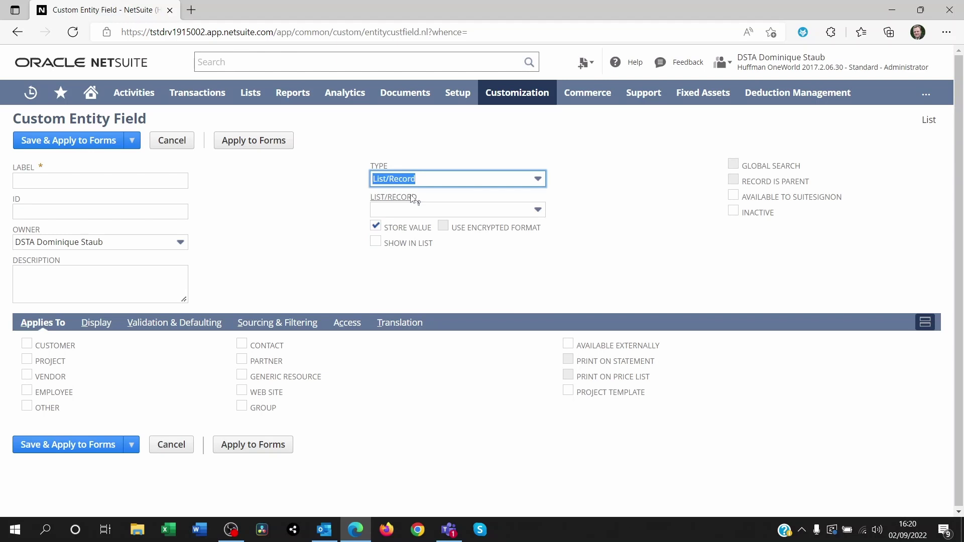
Step: Choose Accounting status as the field's list, then start a new custom list
click(408, 210)
text(a)
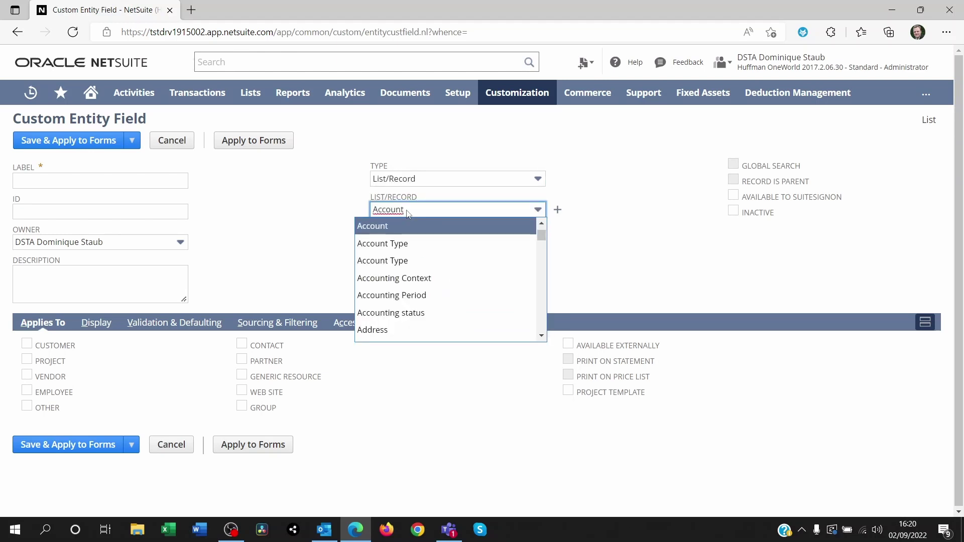
click(402, 312)
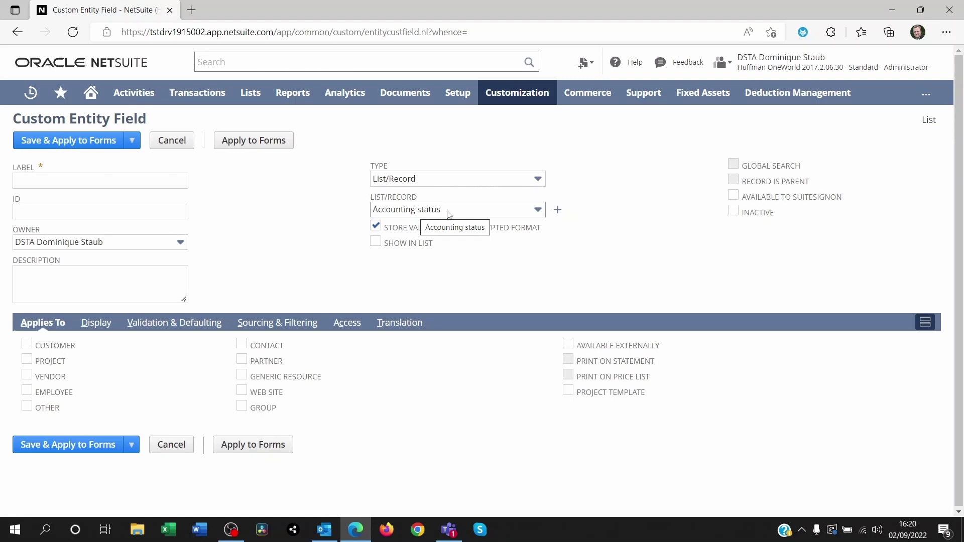
click(558, 211)
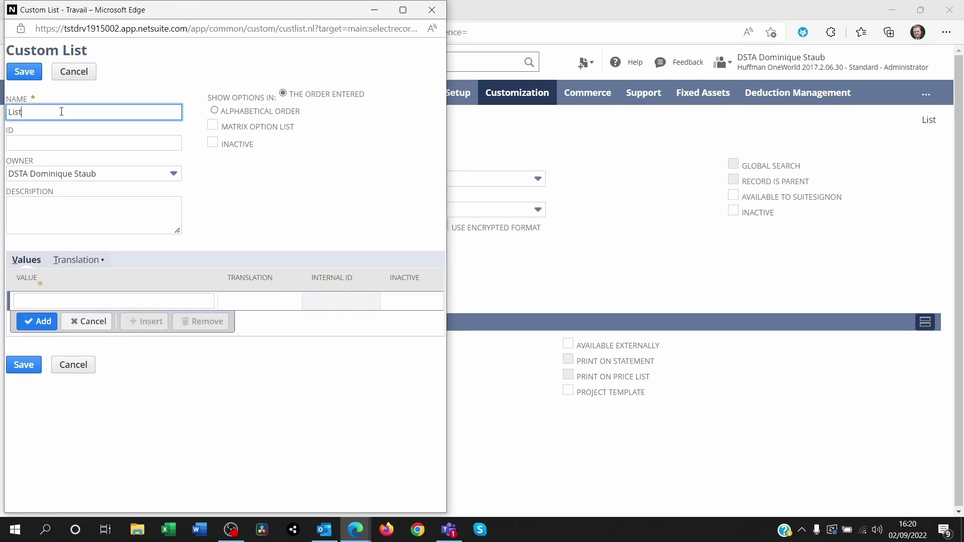
Step: Add values Pending approval, Approved and Rejected to the custom list, then cancel without saving
click(61, 300)
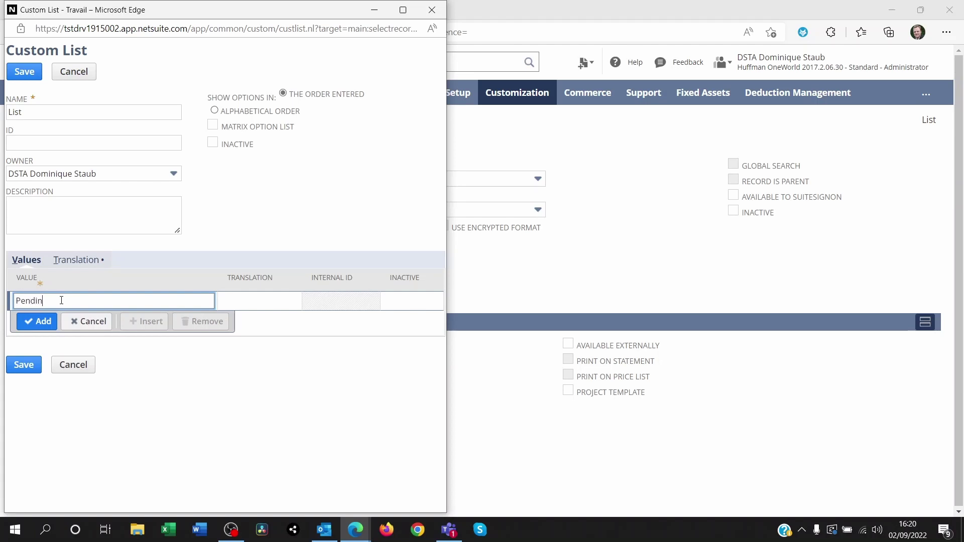
text(g approval)
click(31, 321)
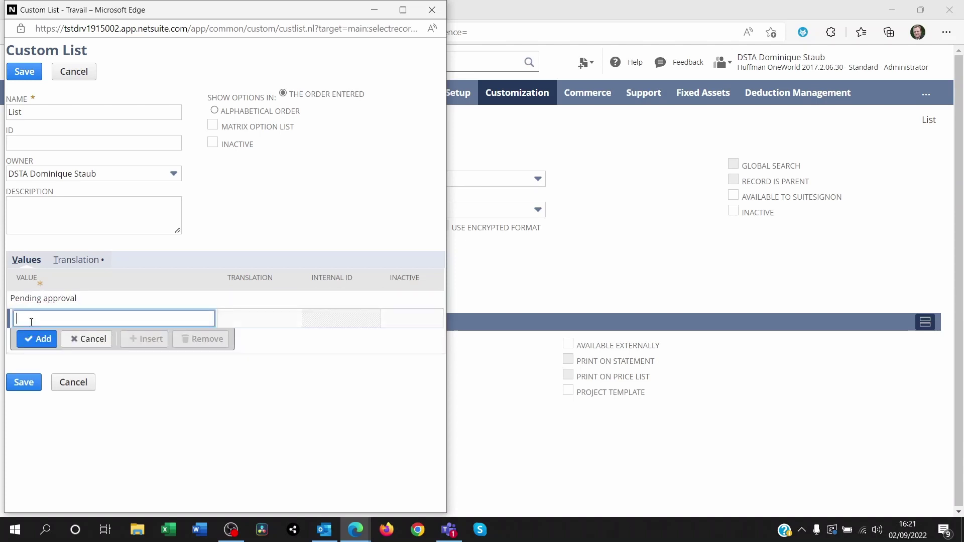
text(Approved)
click(39, 338)
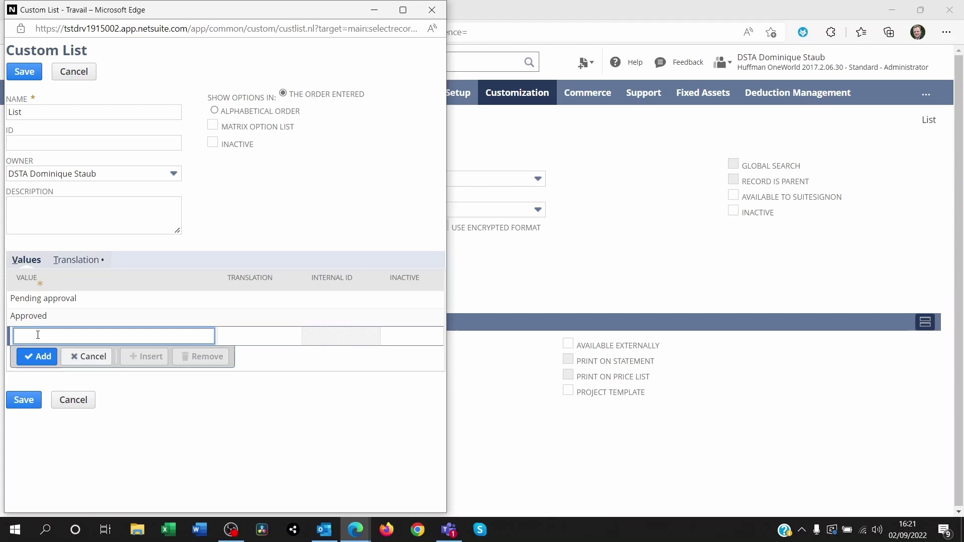
text(Rejected)
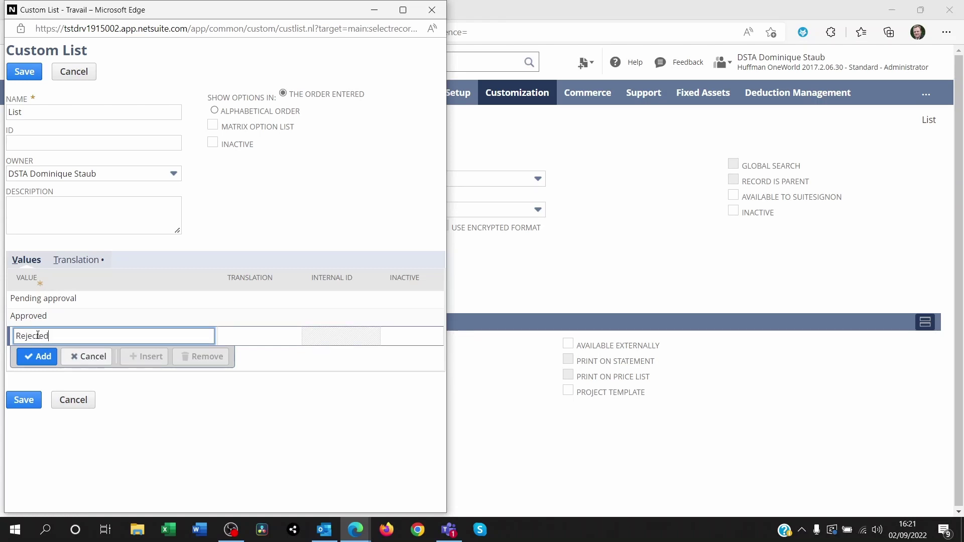
click(38, 356)
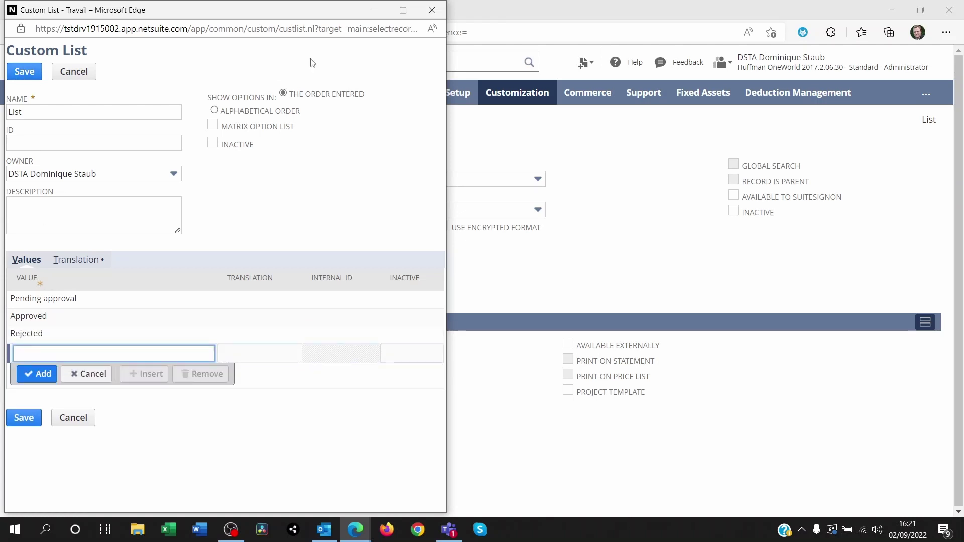
click(95, 73)
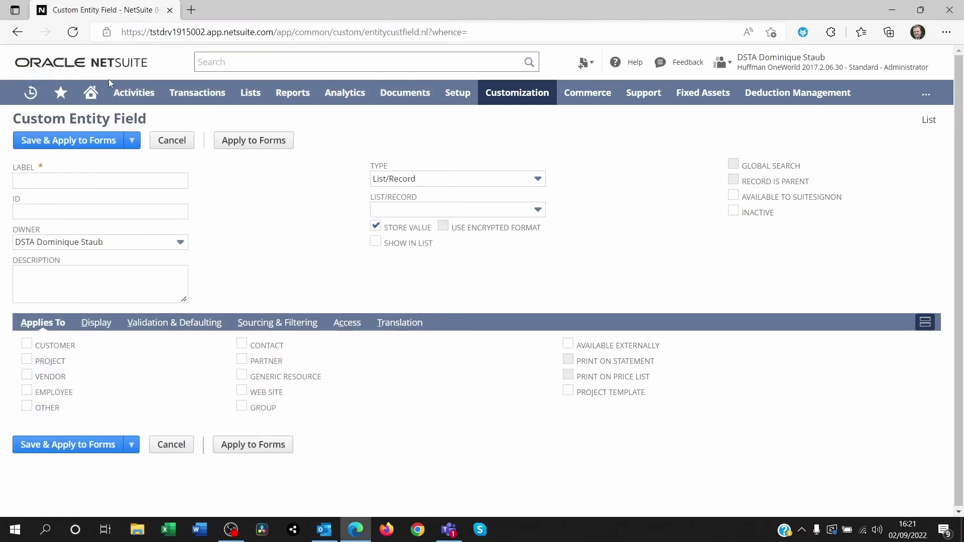
Step: Leave the List/Record choice empty and make the field apply to Customer
click(413, 217)
click(252, 184)
click(27, 343)
Step: Place the field on the Main subtab with display type Disabled, then view Validation & Defaulting
click(90, 328)
click(63, 389)
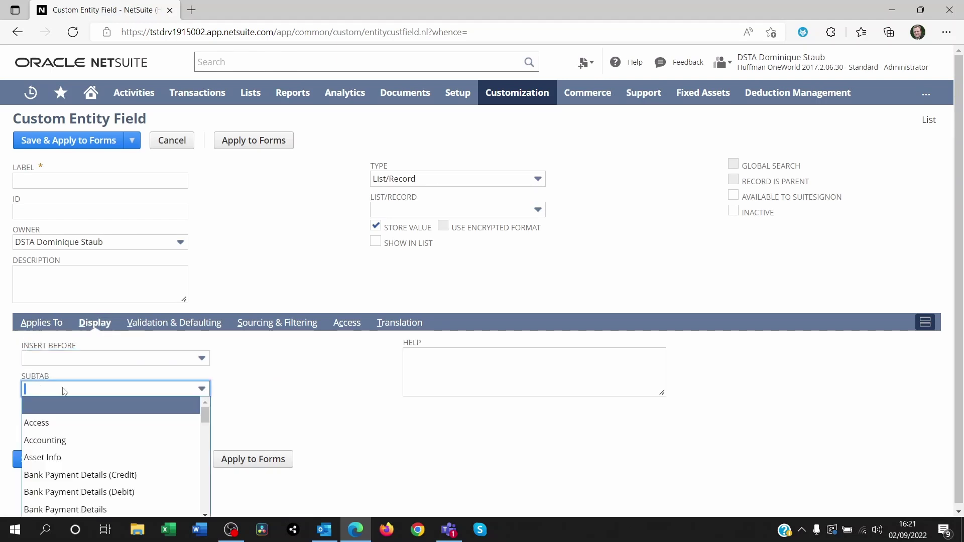
text(Main)
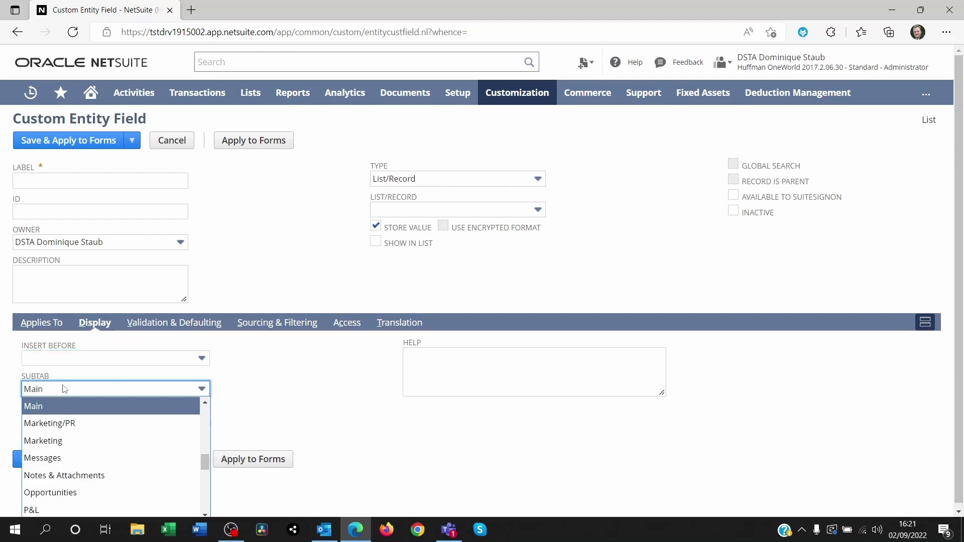
click(75, 408)
click(74, 420)
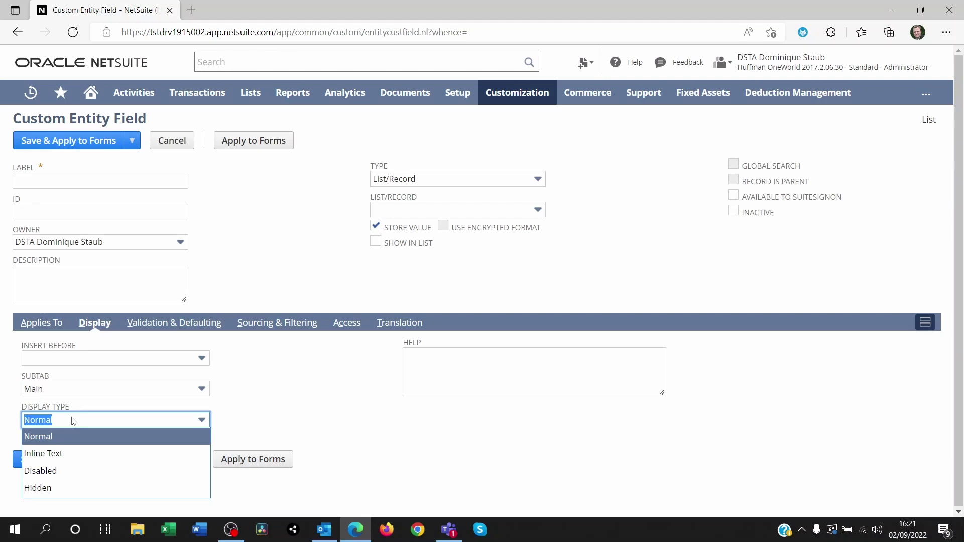
click(83, 473)
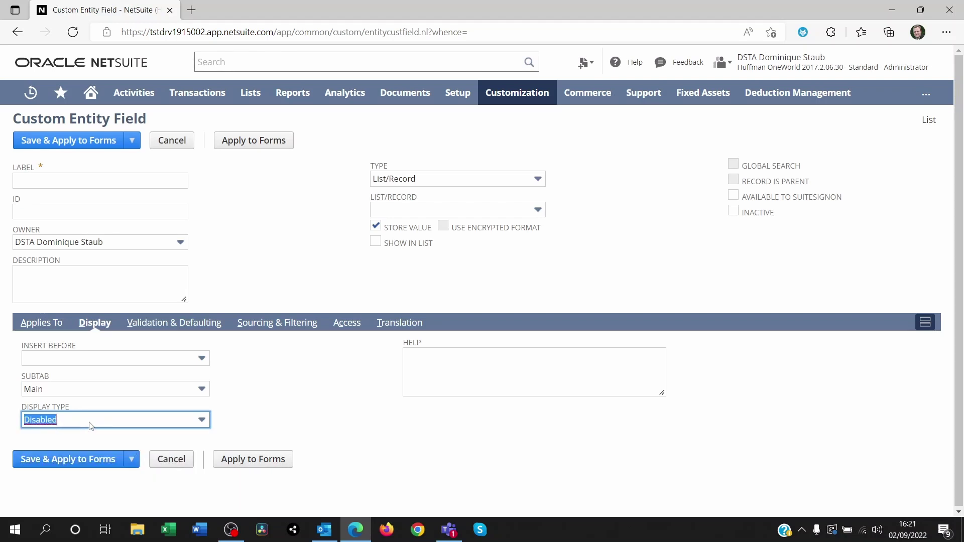
click(260, 413)
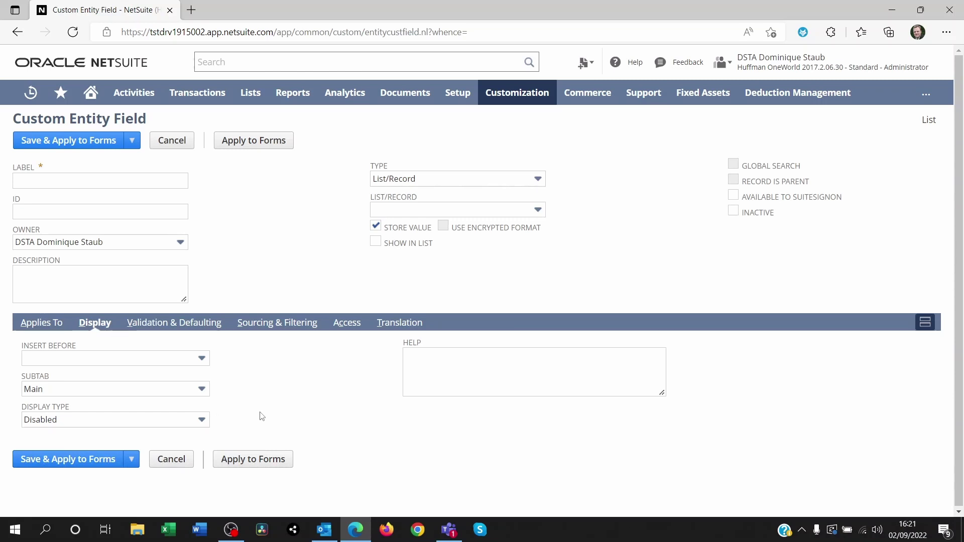
click(165, 323)
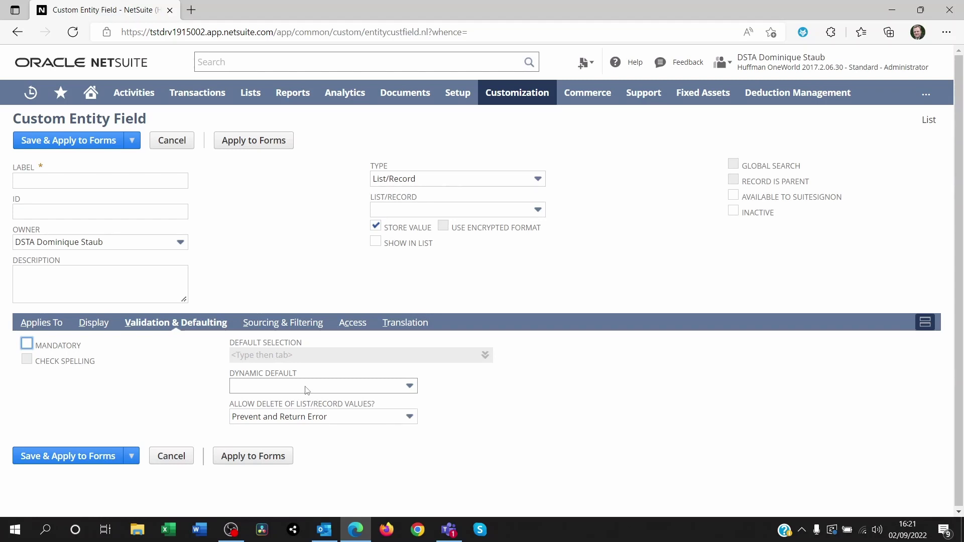
Step: Set List/Record to Accounting status defaulting to Pending accounting review, then abandon the form for Home
click(421, 211)
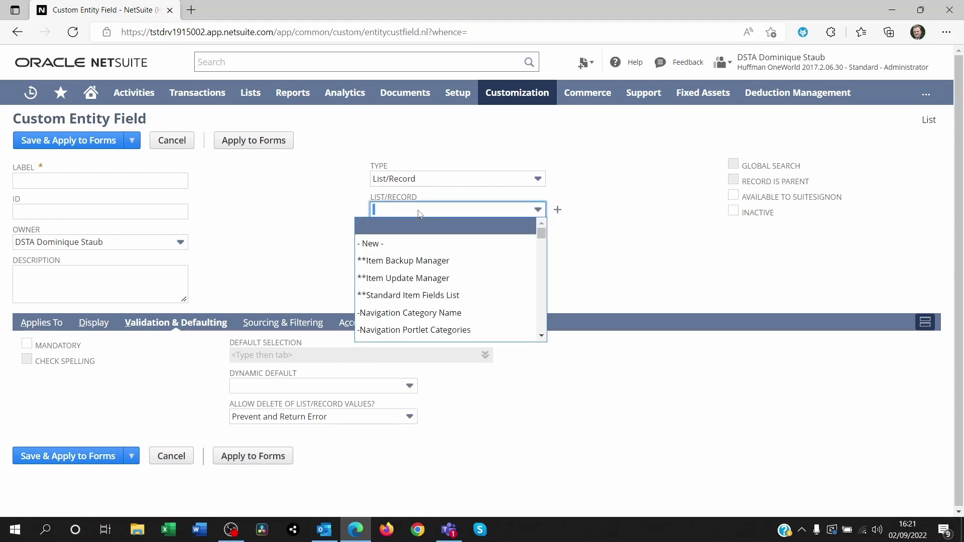
text(Account)
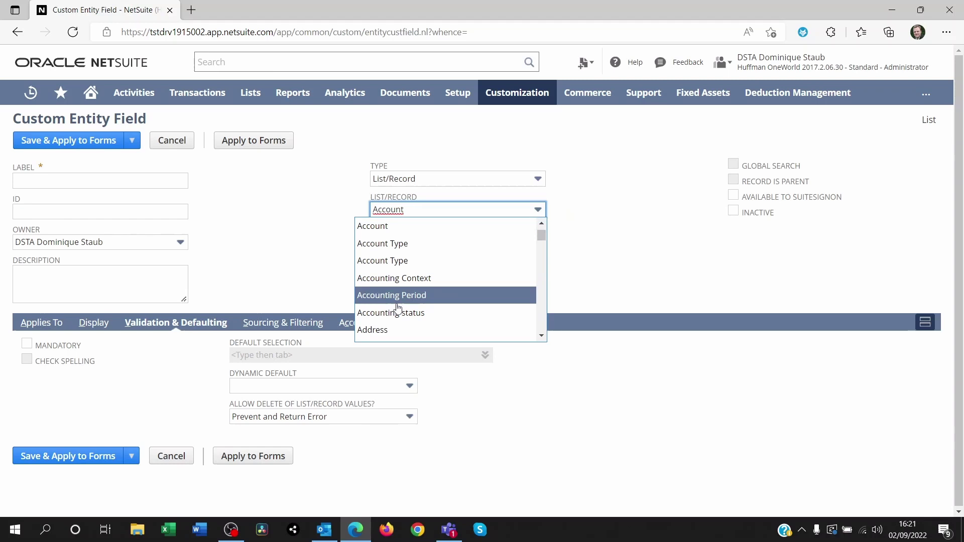
click(392, 312)
click(297, 251)
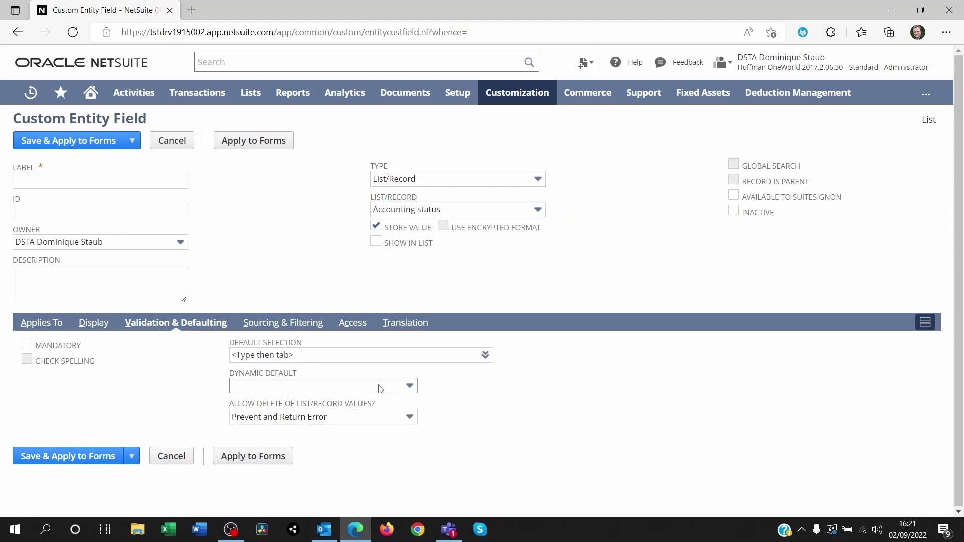
click(485, 370)
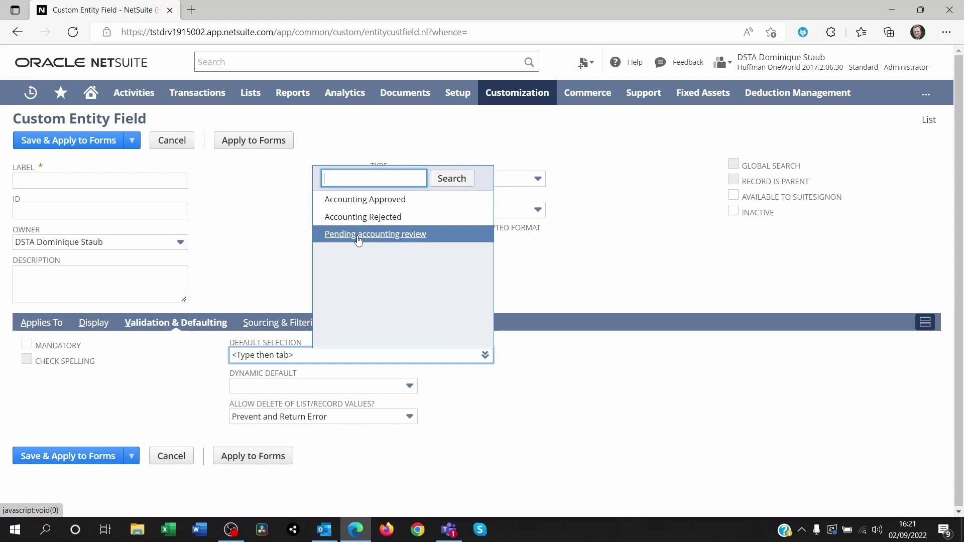
click(360, 235)
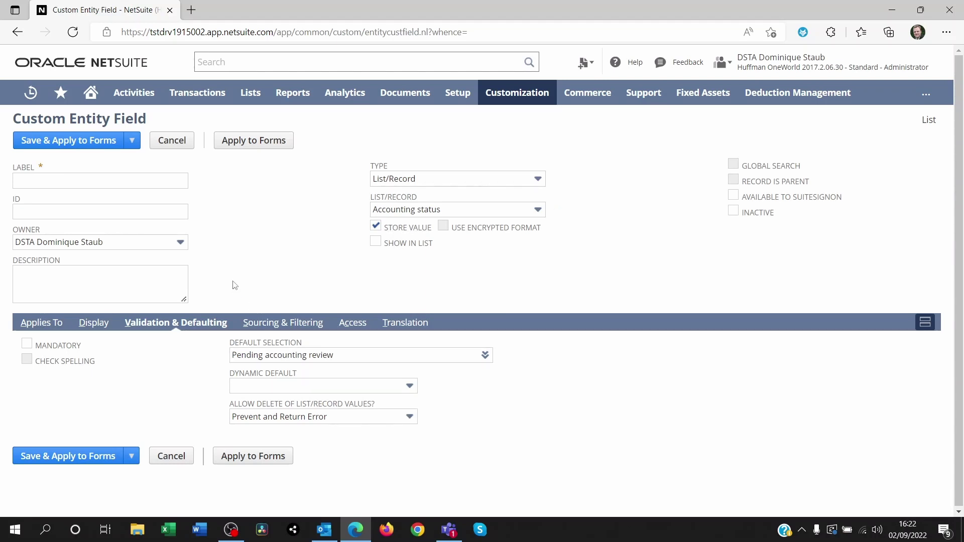
click(92, 95)
Step: Leave the unsaved field form and start a new workflow from Customization > Workflow > Workflows
click(533, 100)
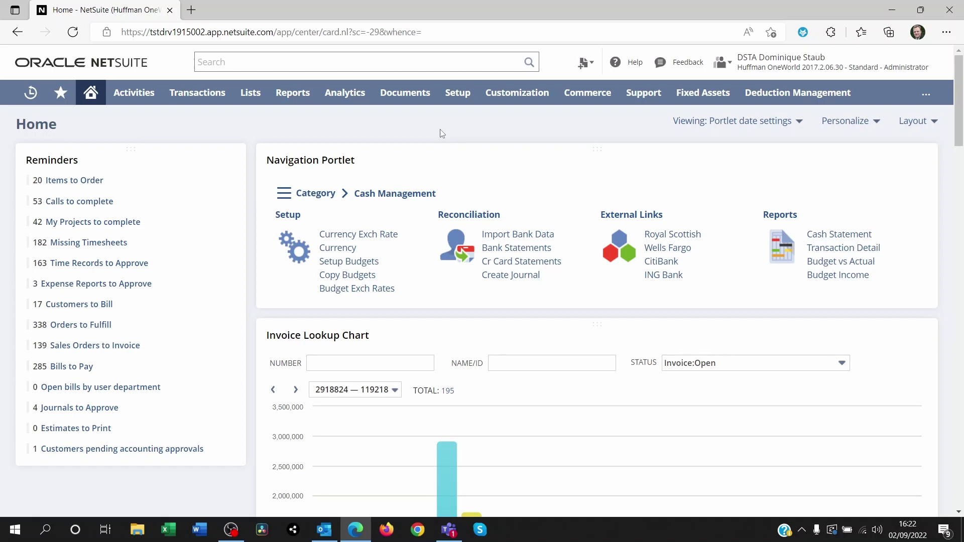
mouse_move(502, 96)
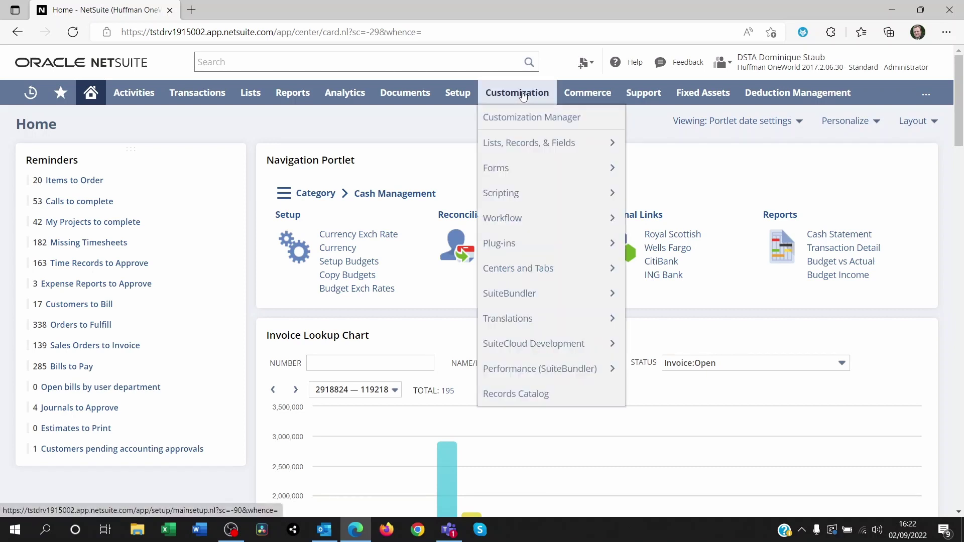
mouse_move(539, 221)
mouse_move(653, 218)
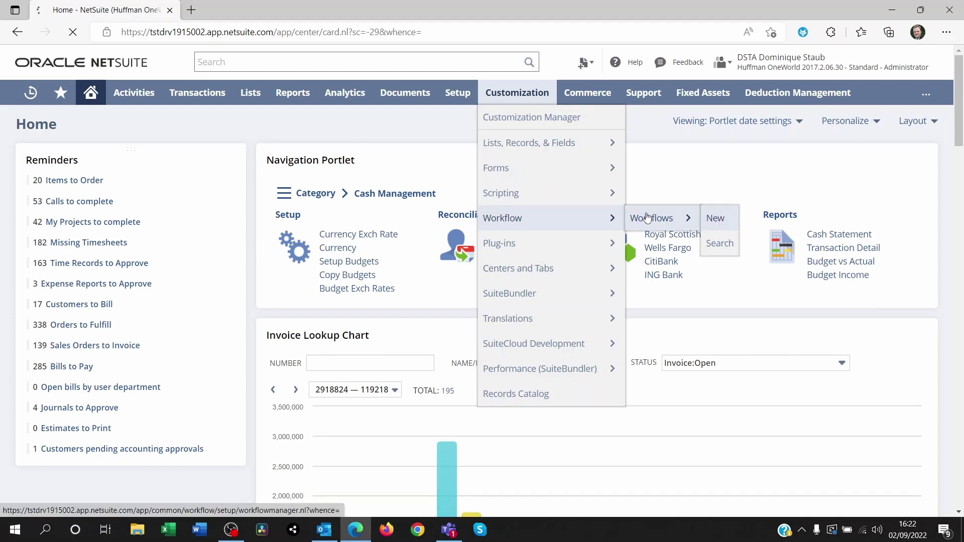
click(717, 220)
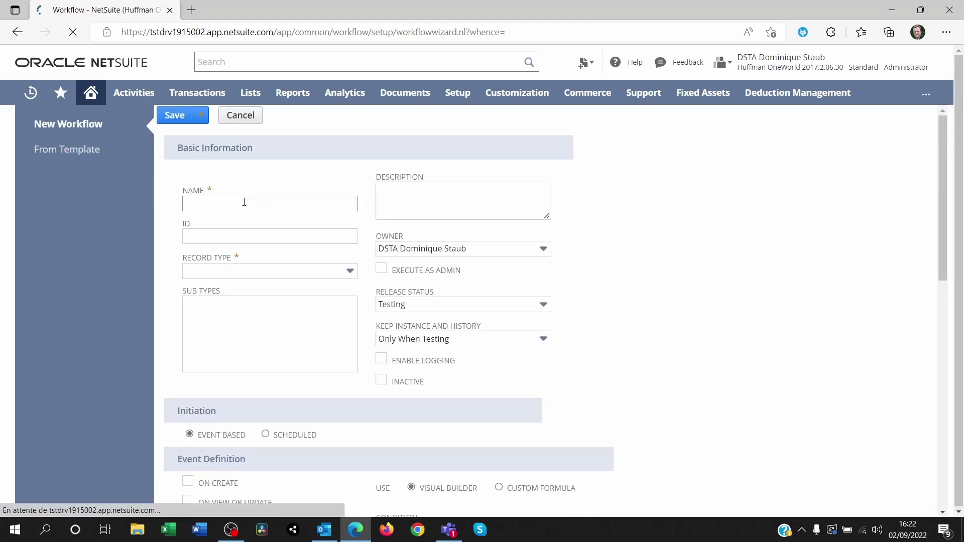
Step: Name the workflow 'Acc approval' with ID _aa_cust_app_accounting
click(244, 202)
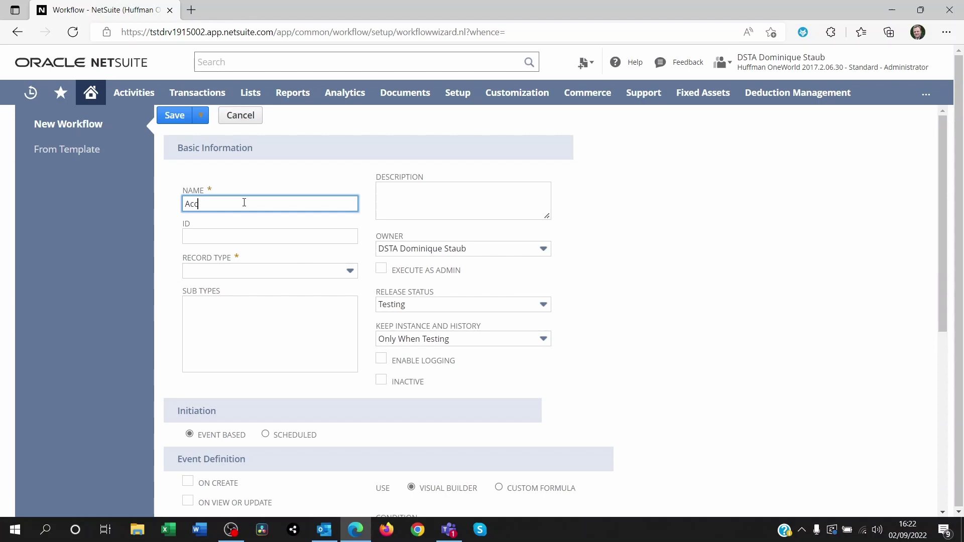
text(Acc approval)
click(237, 236)
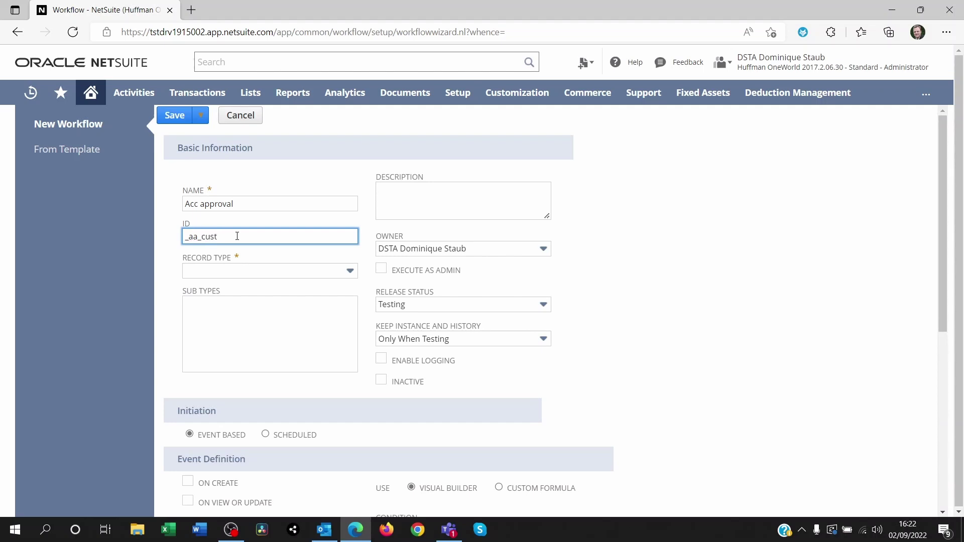
text(pp_accounting)
click(701, 255)
Step: Apply the workflow to Customer record type and Customer sub type, with release status Released
click(275, 272)
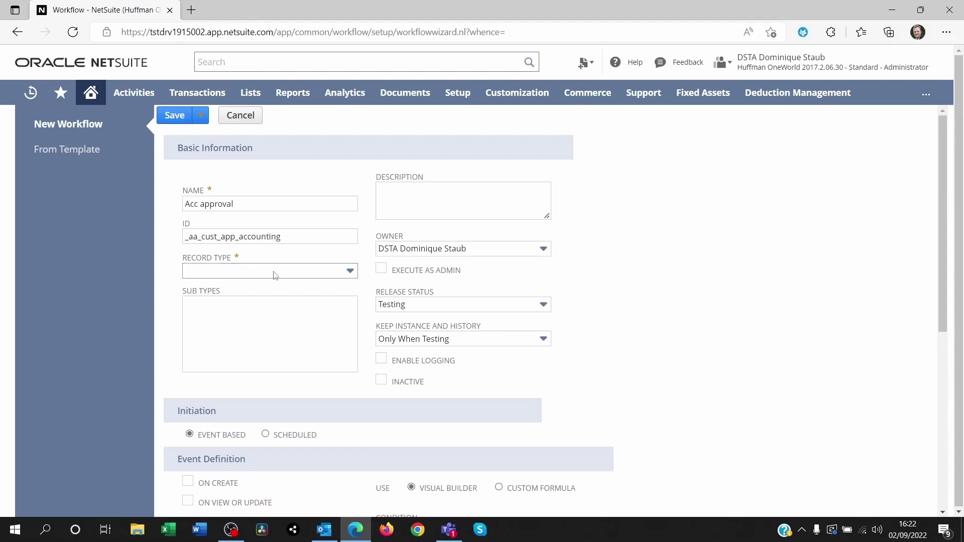
text(Call)
scroll(275, 331, down, 3)
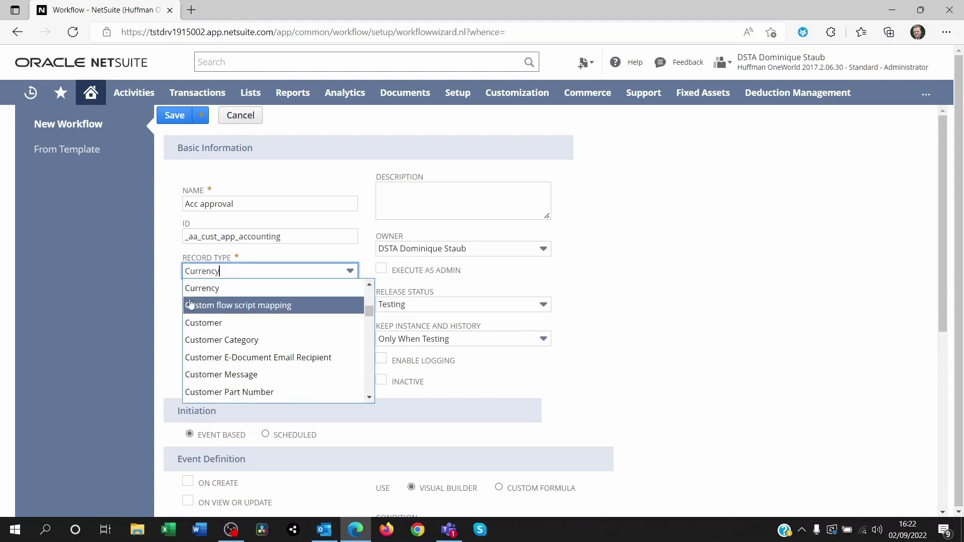
click(217, 322)
click(216, 313)
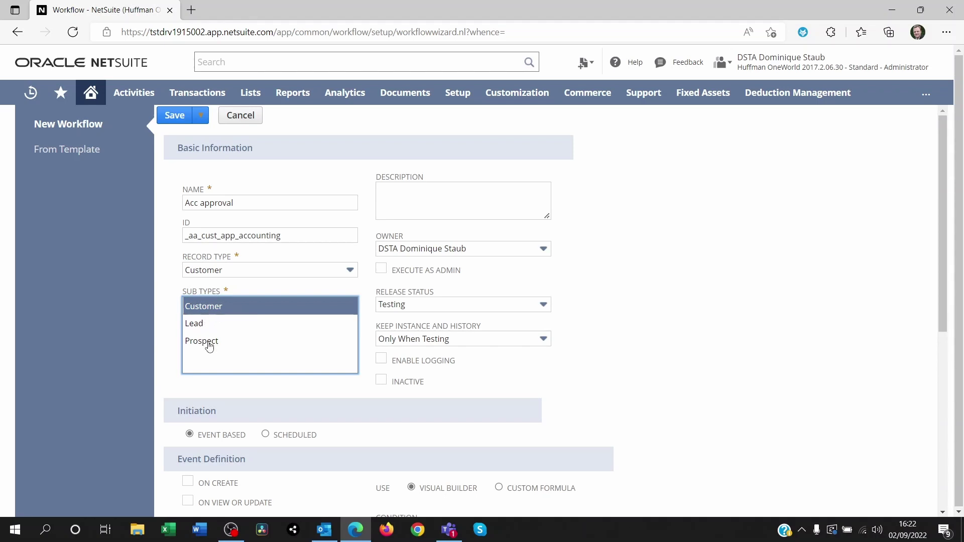
click(482, 307)
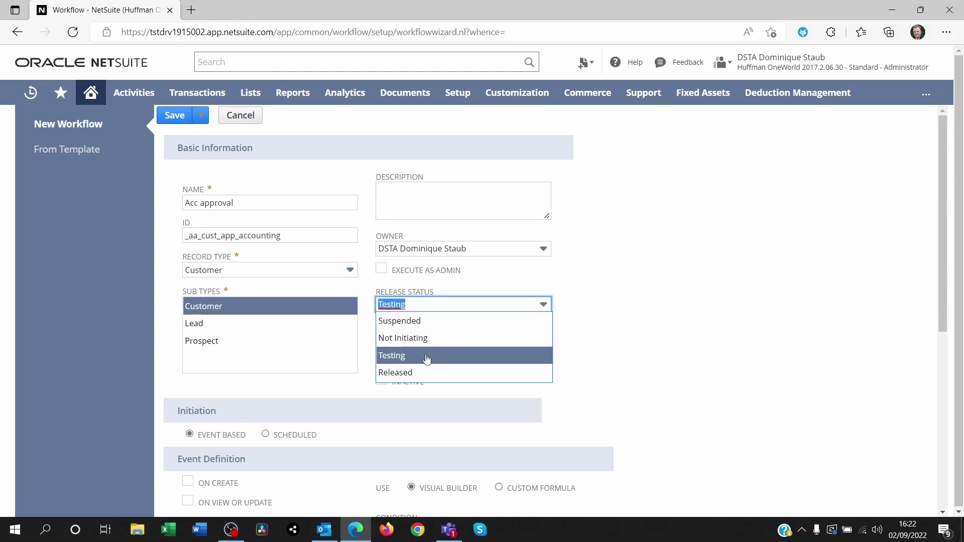
click(427, 372)
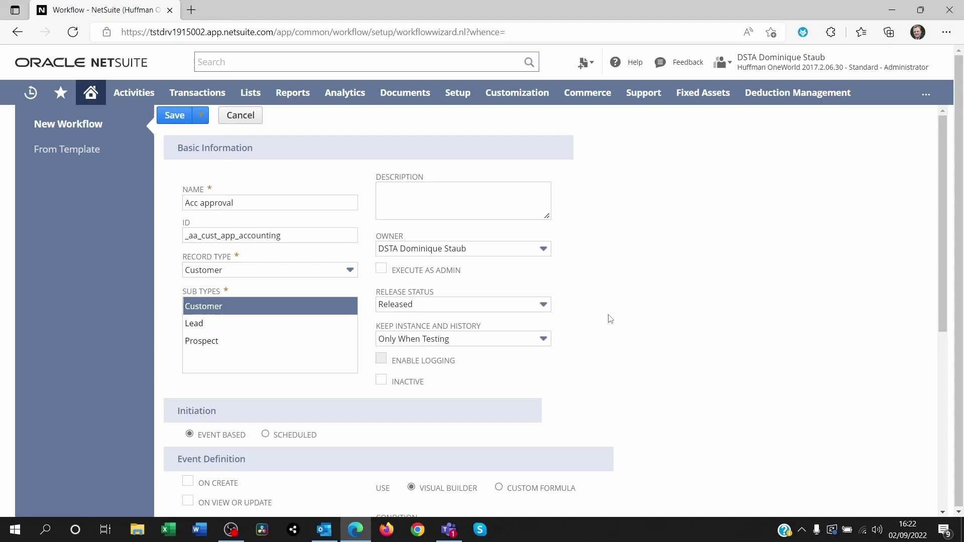
click(428, 307)
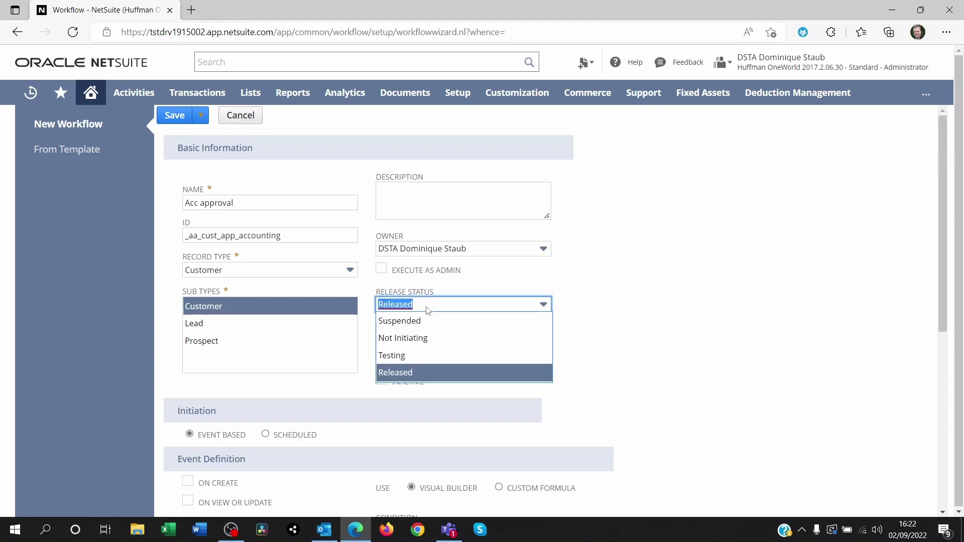
click(428, 355)
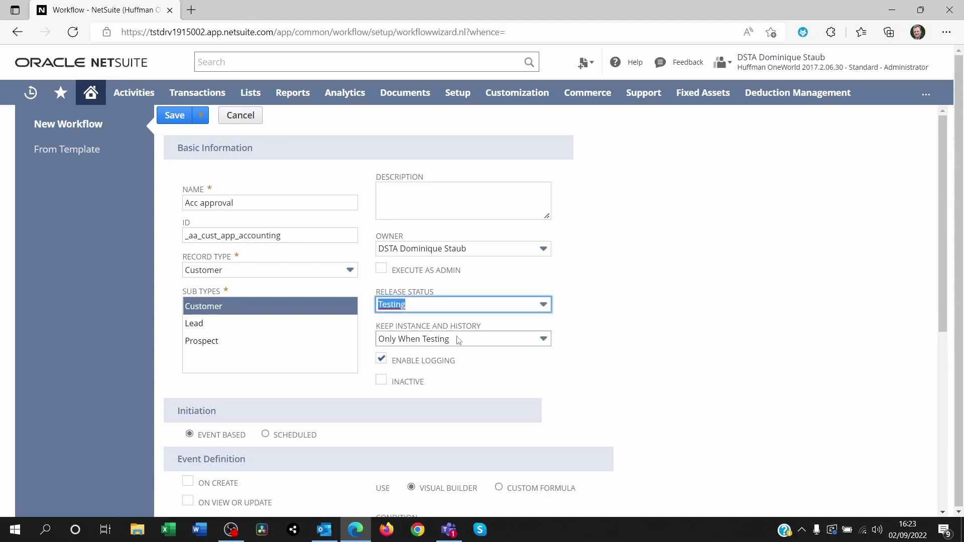
click(425, 306)
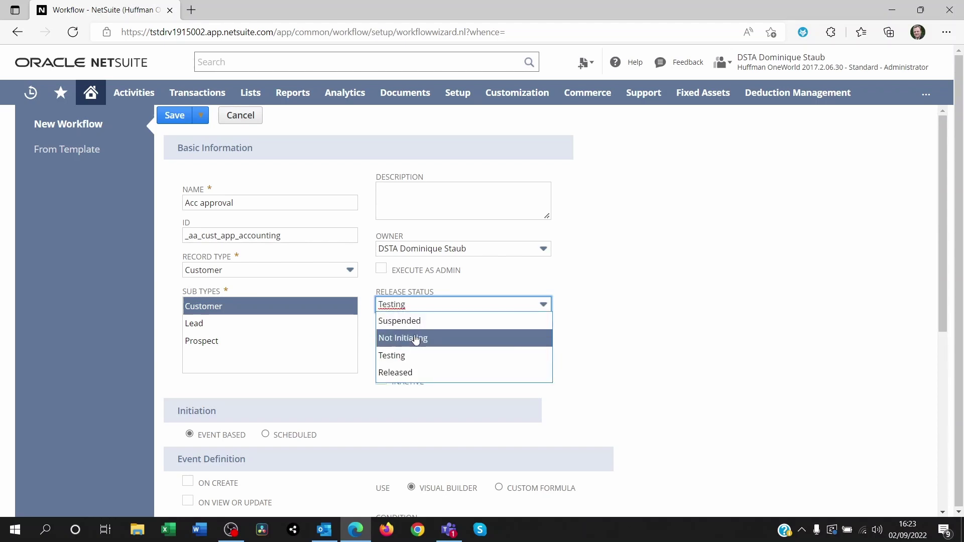
click(410, 379)
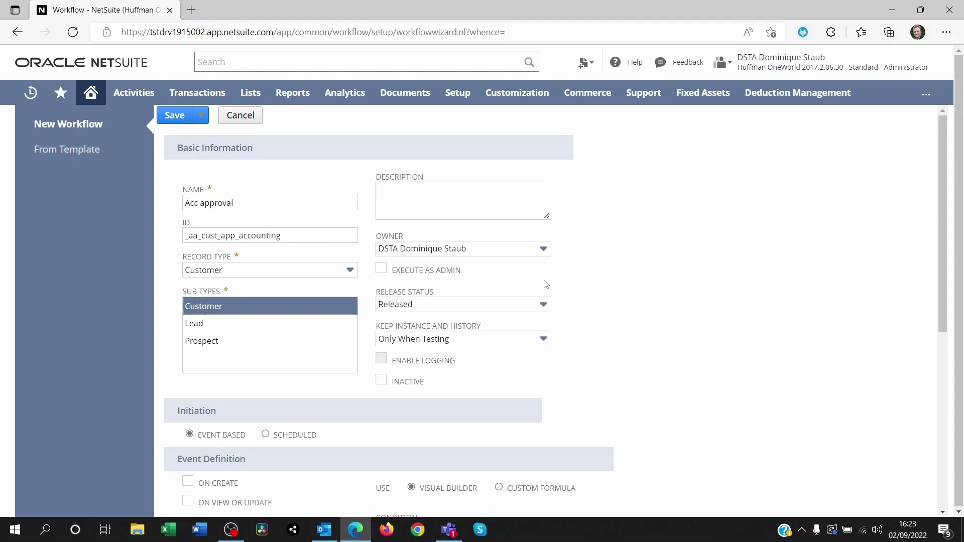
Step: Make the workflow initiate on view or update, keeping Trigger Type at - All -
scroll(549, 281, down, 4)
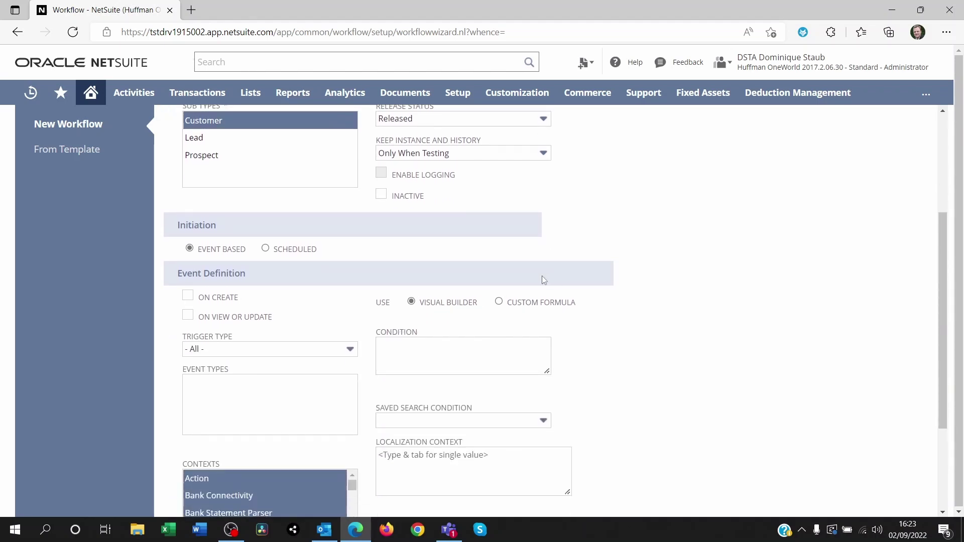
drag(217, 227, 185, 226)
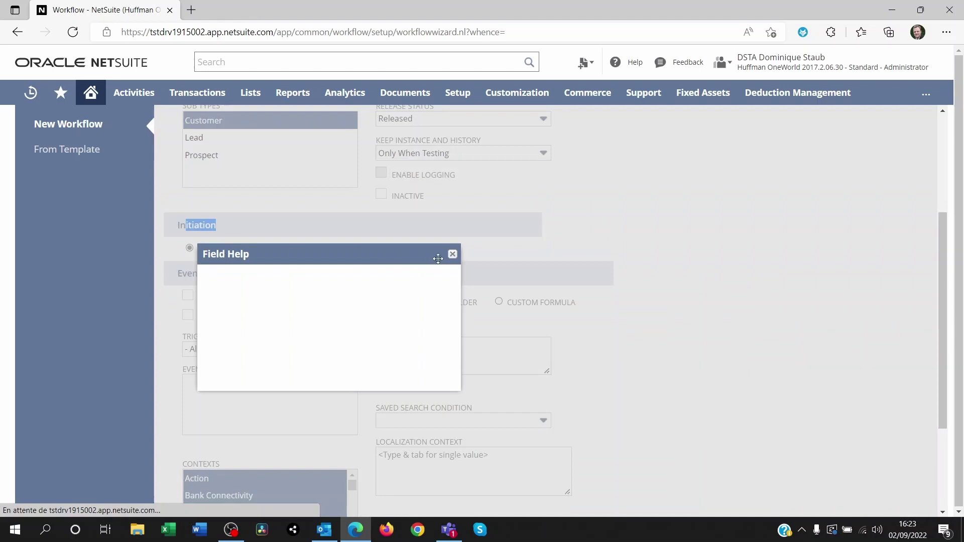
click(453, 254)
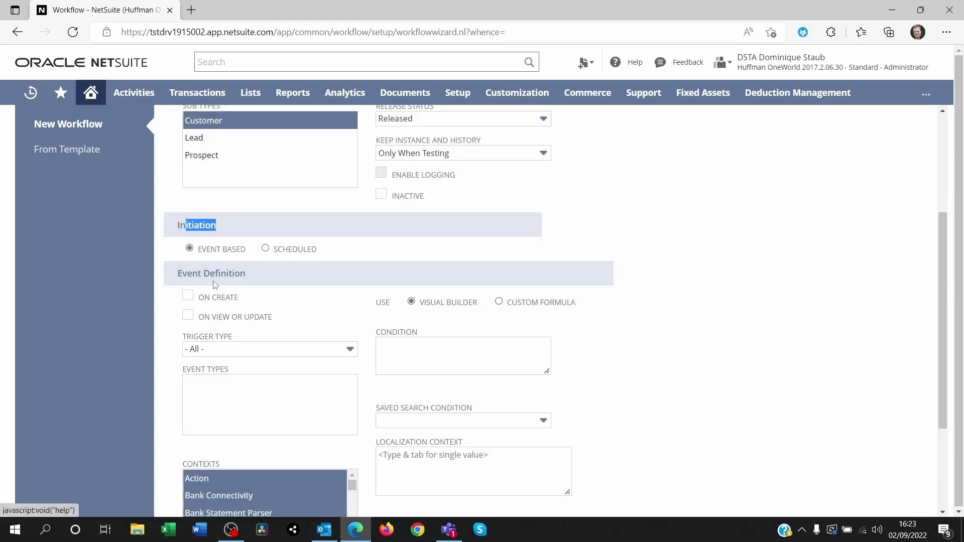
click(397, 257)
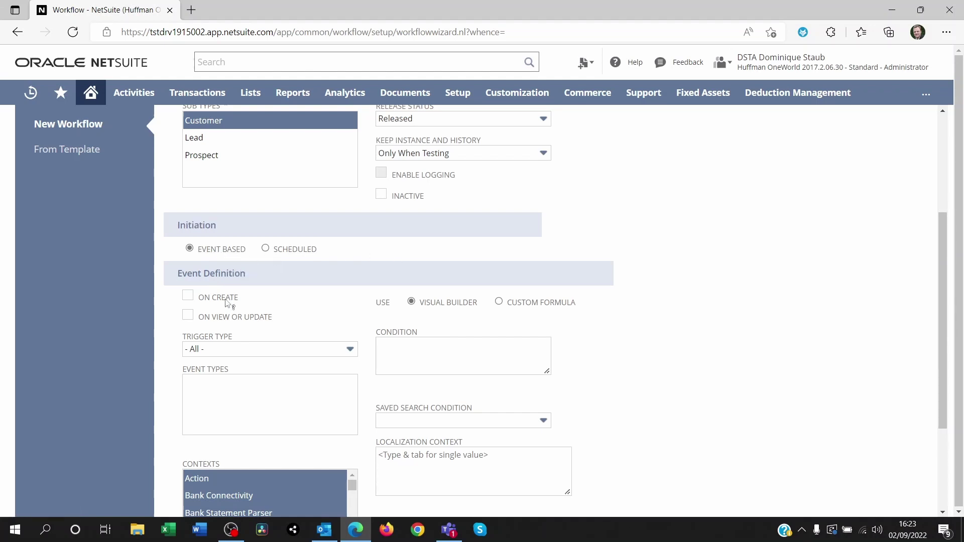
click(193, 317)
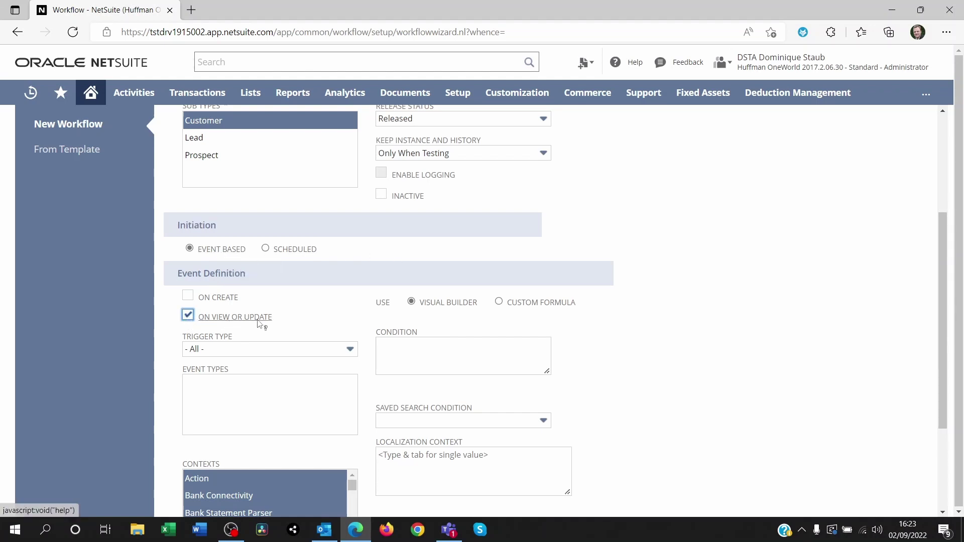
scroll(249, 350, down, 3)
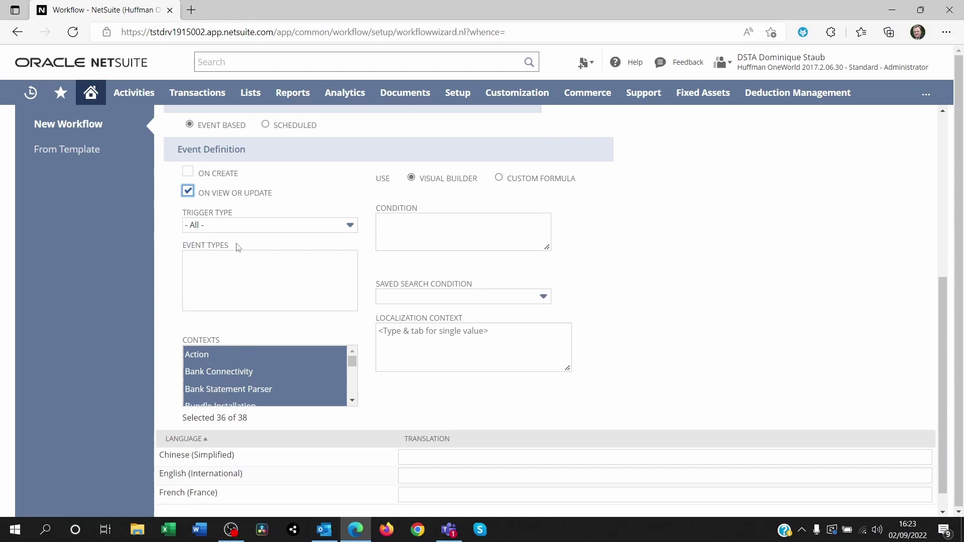
click(246, 349)
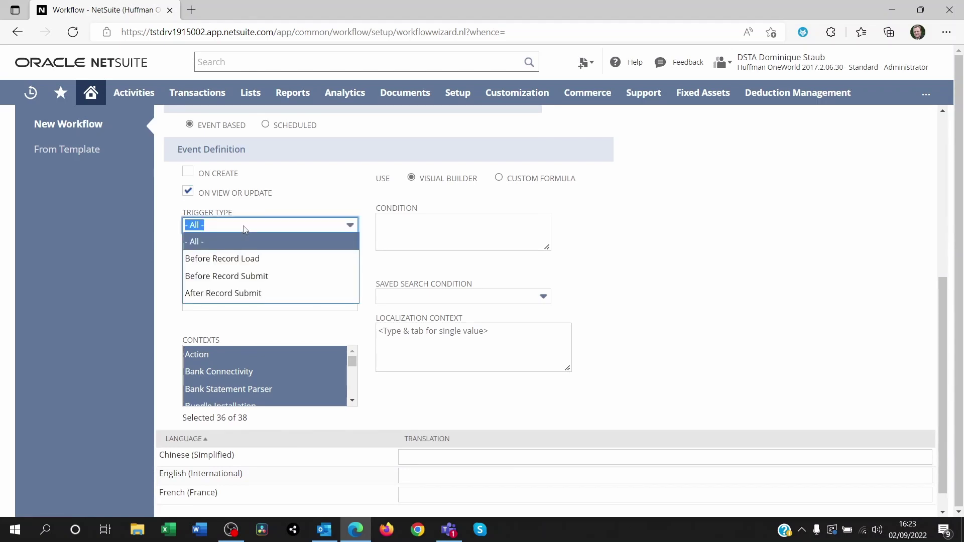
click(216, 242)
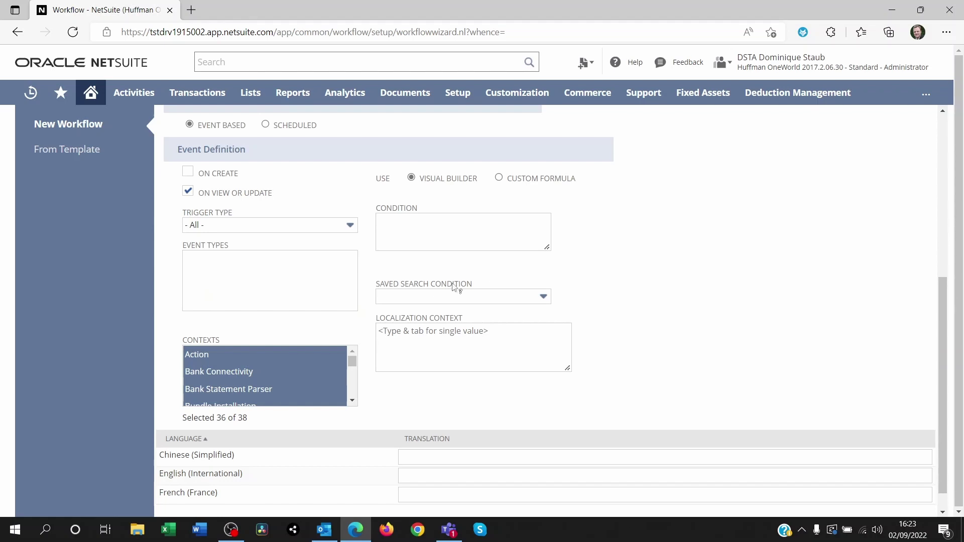
scroll(454, 288, down, 1)
scroll(433, 290, up, 8)
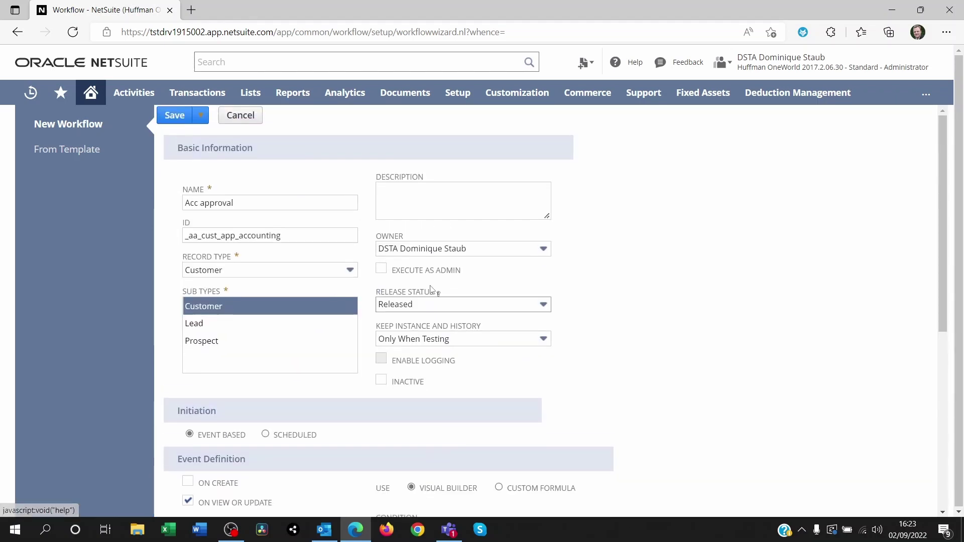
click(236, 114)
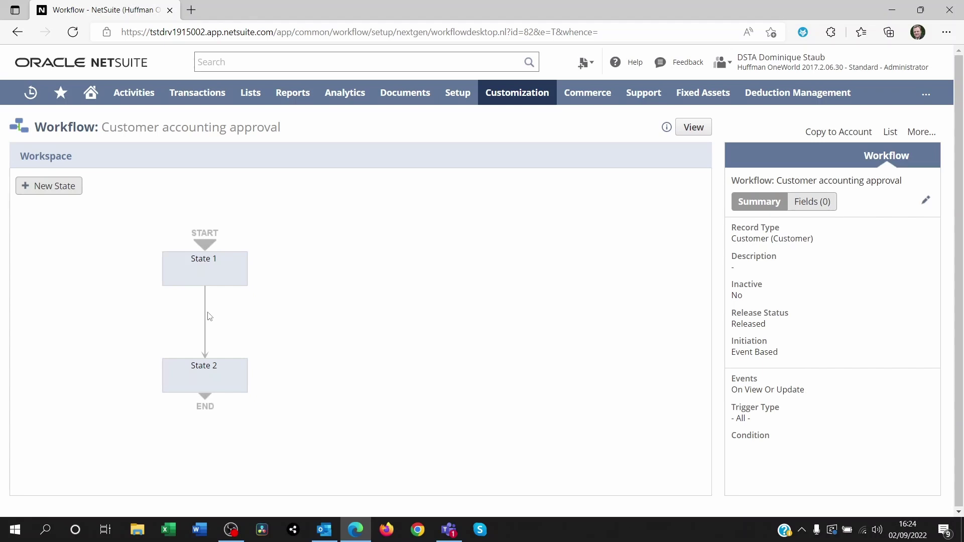
Step: Bring up the Customer accounting approval workflow diagram with State 1 leading to State 2
mouse_move(207, 263)
mouse_move(195, 362)
Step: Open State 1's Workflow State settings and shift the dialog up to review its Acc Approve action
double_click(204, 276)
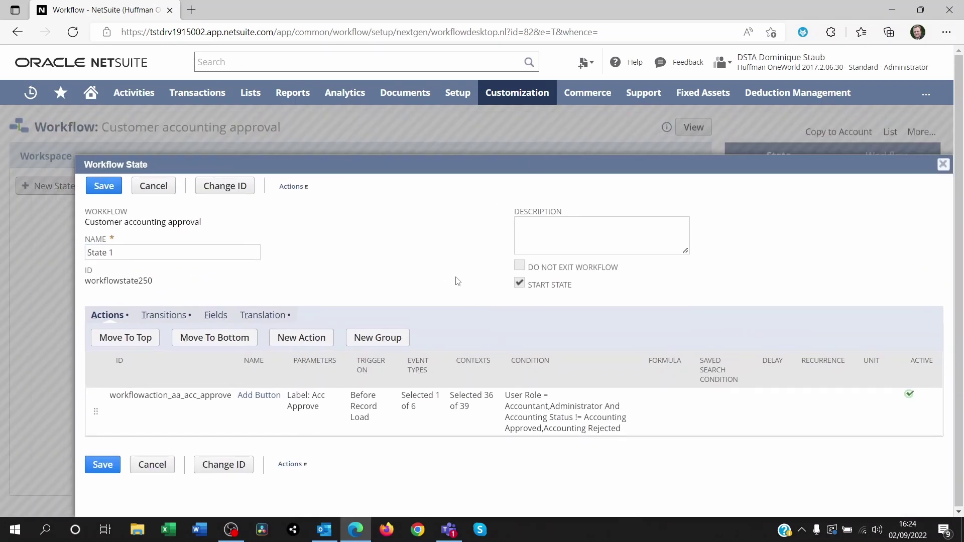
drag(353, 169, 301, 110)
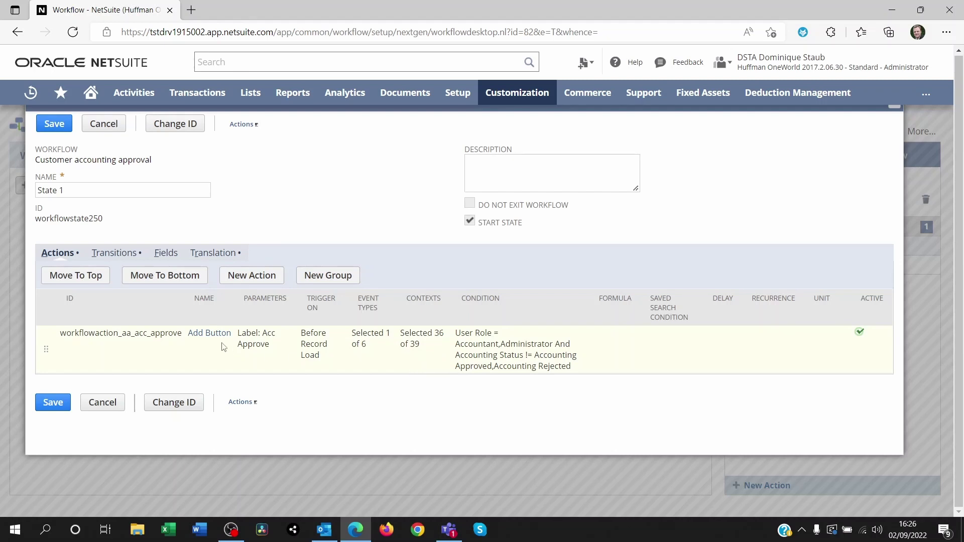
Step: Create an Add Button action on State 1 labelled 'Acc approval' and open its condition editor
click(250, 277)
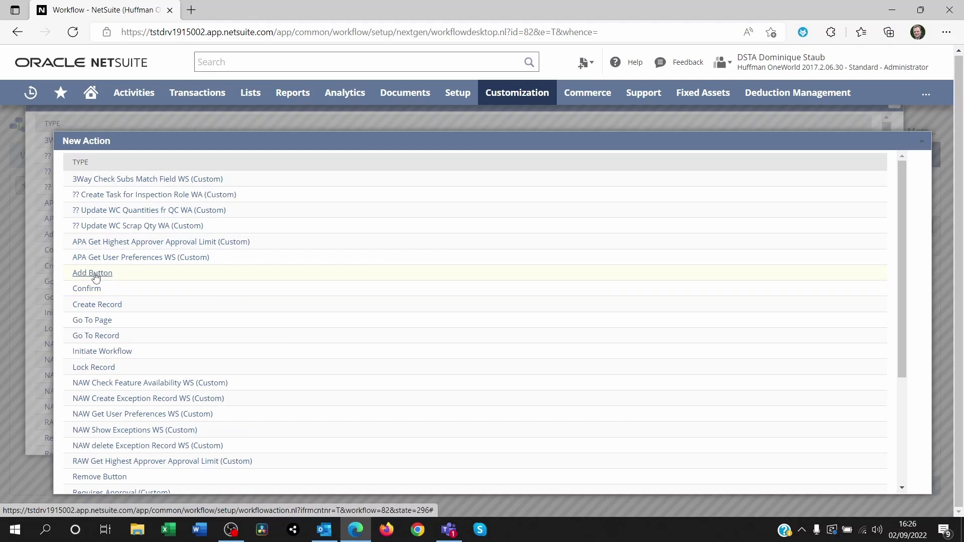
click(96, 276)
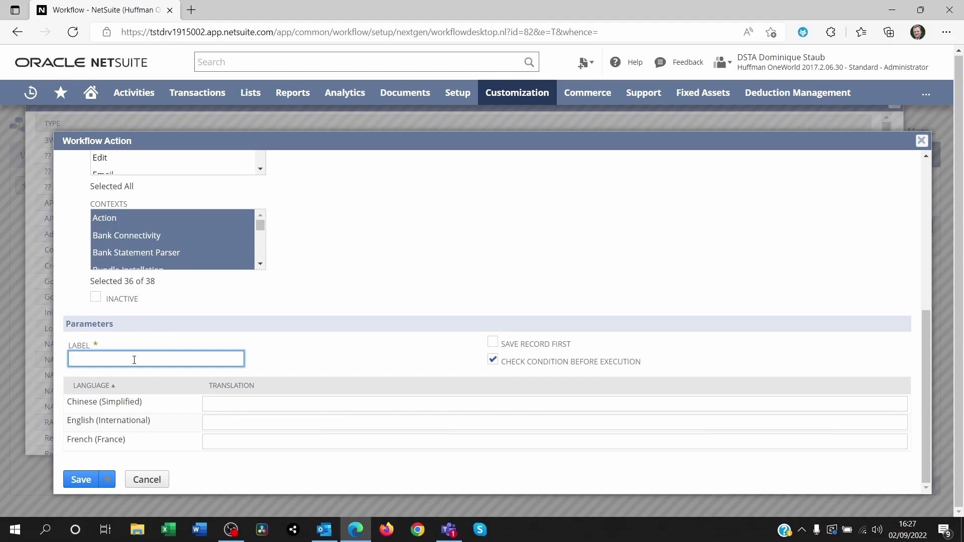
text(Acc approval)
click(384, 266)
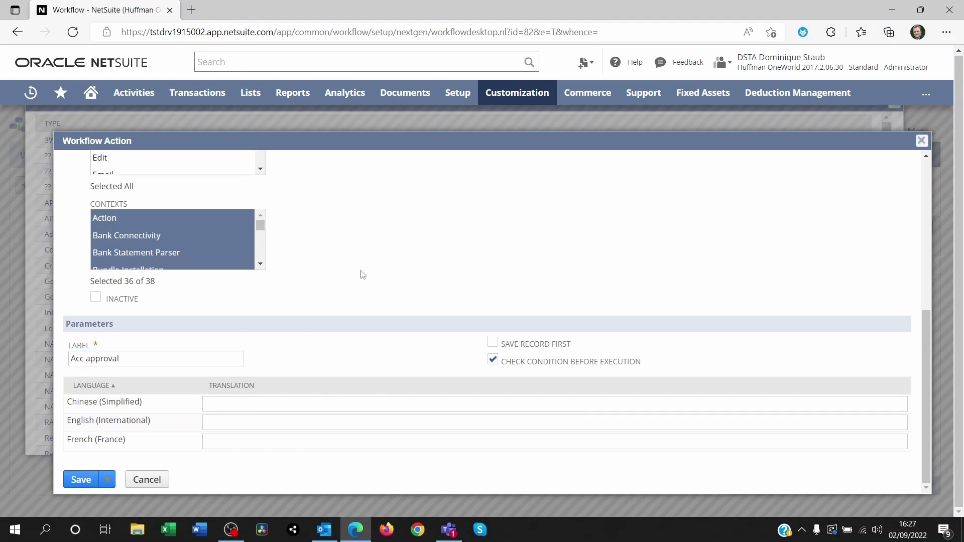
scroll(364, 276, up, 5)
click(569, 280)
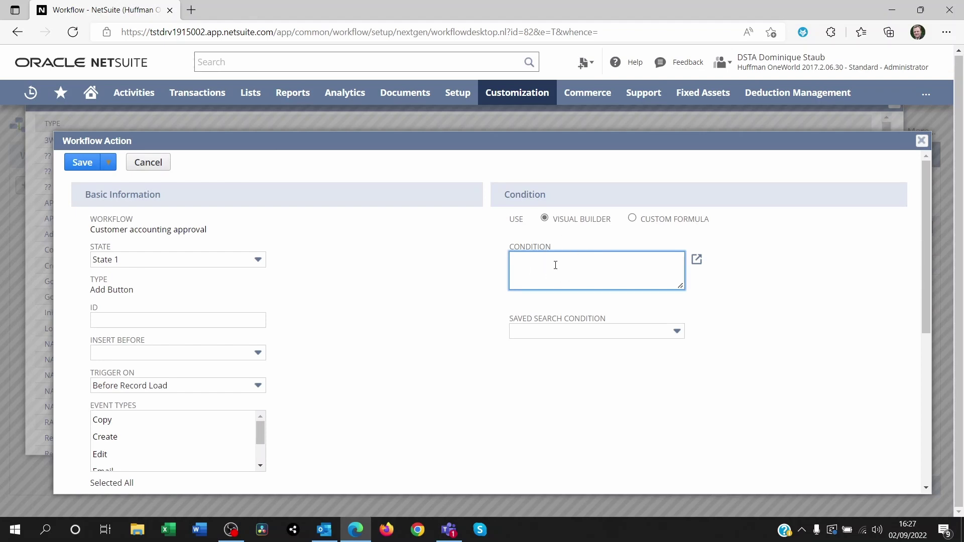
click(696, 259)
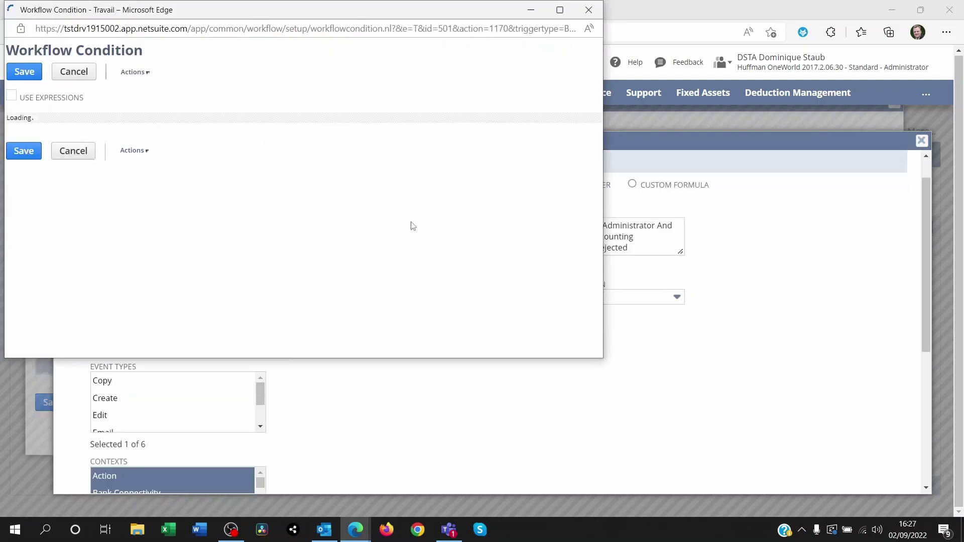
Step: Review the User Role condition, leaving Accountant and Administrator unchanged
drag(274, 9, 521, 45)
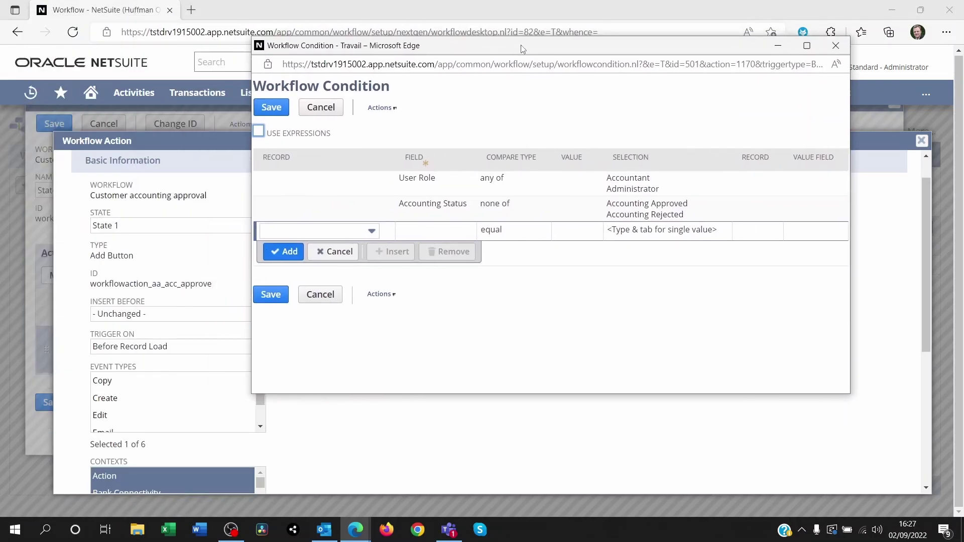
click(424, 190)
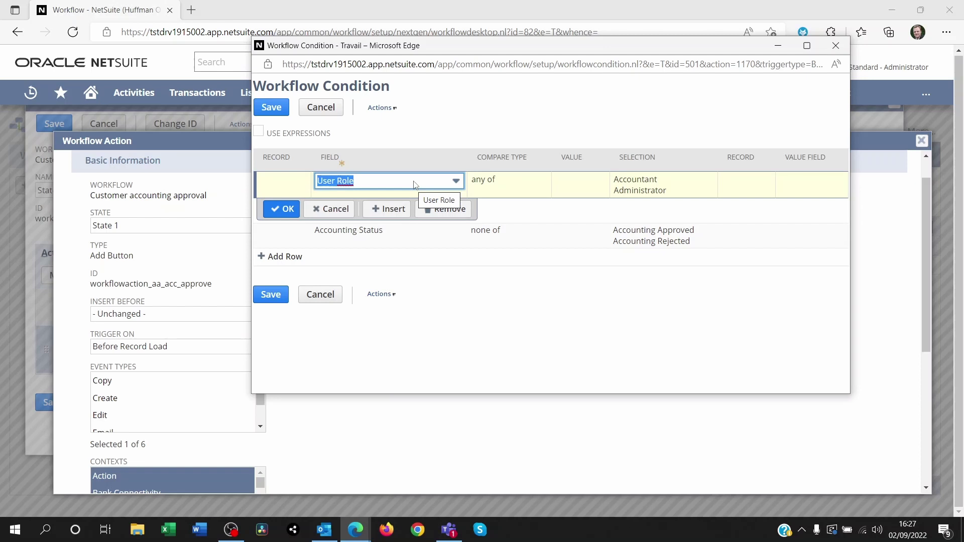
click(535, 185)
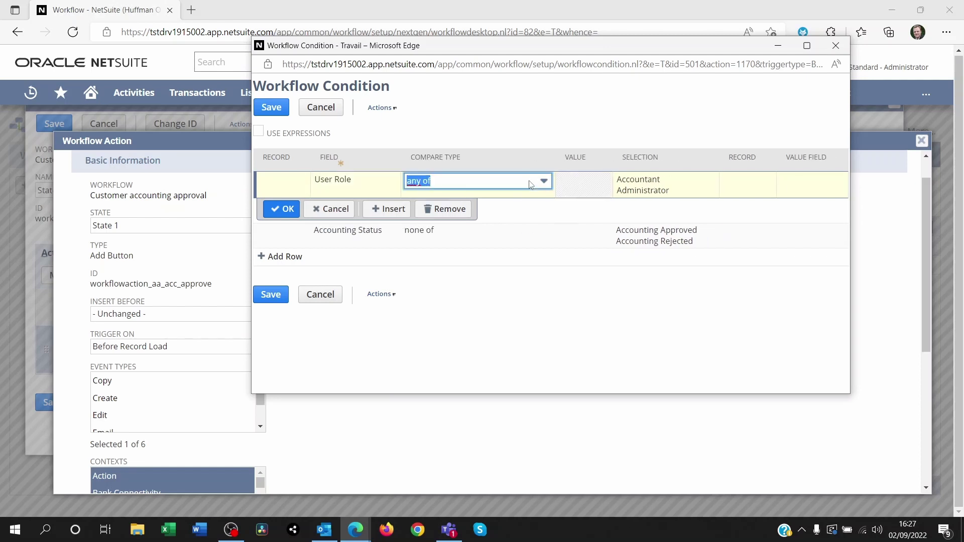
click(616, 198)
click(583, 195)
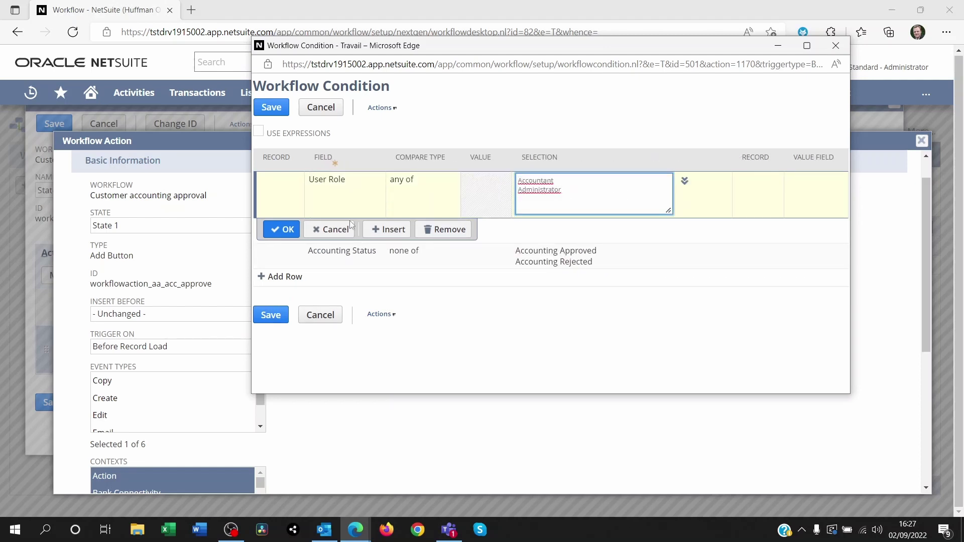
click(282, 229)
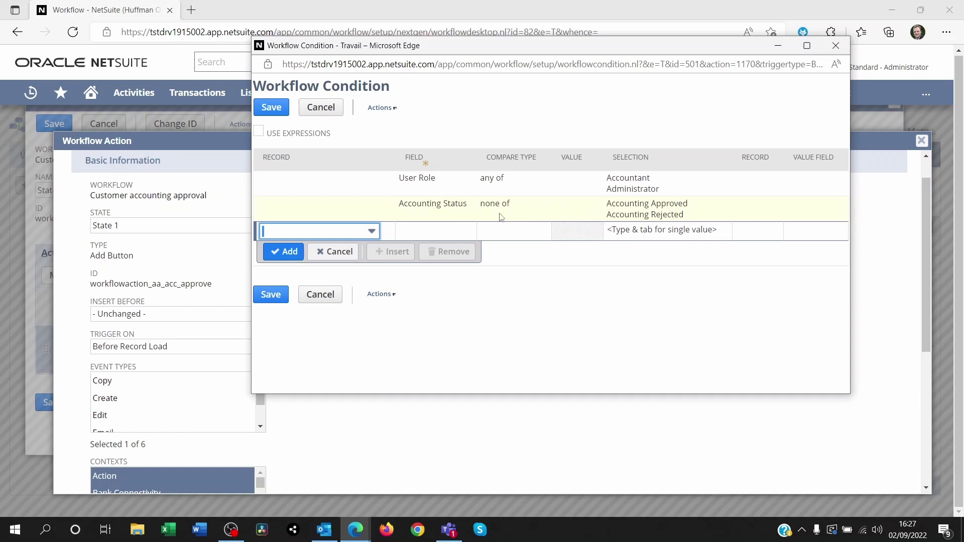
Step: Change the Accounting Status condition to 'any of' Pending accounting review and save the condition
click(500, 217)
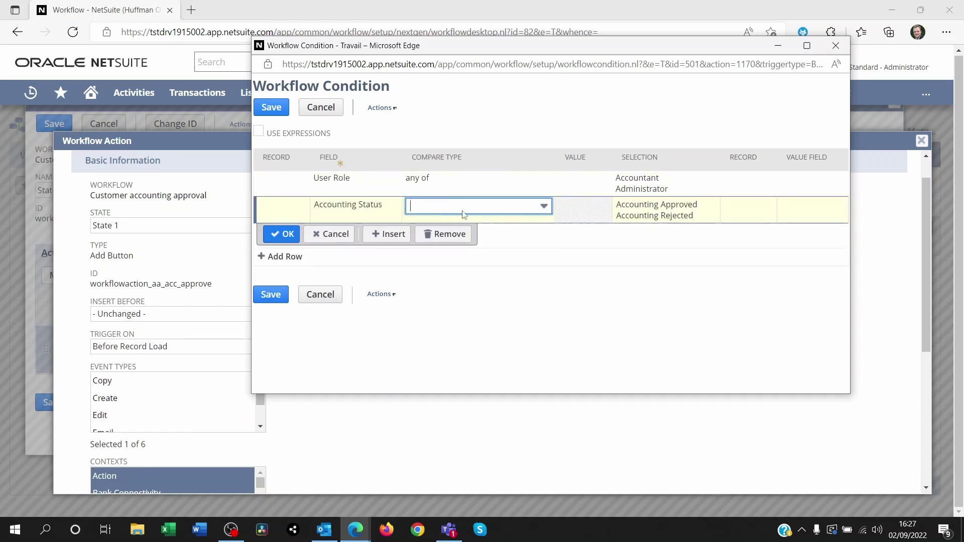
click(441, 210)
click(433, 226)
click(652, 210)
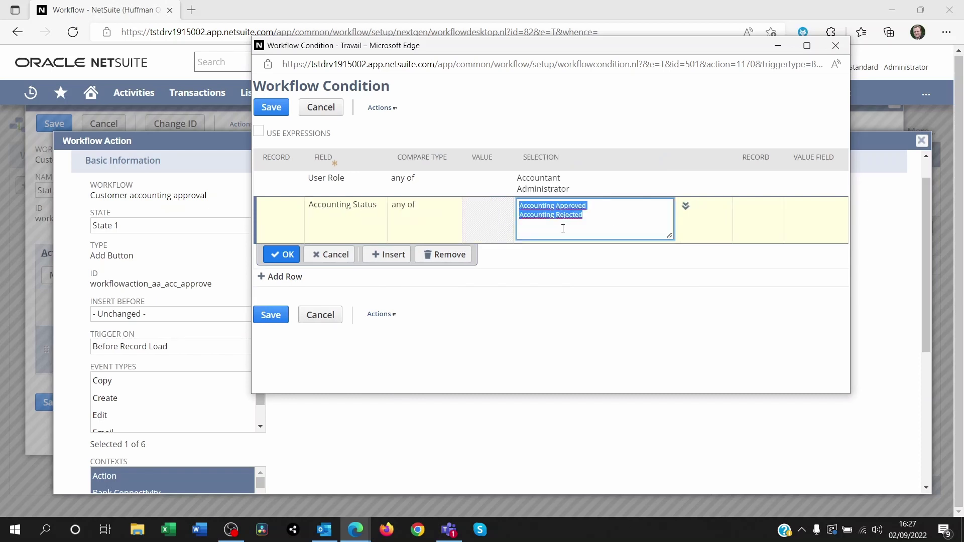
click(686, 206)
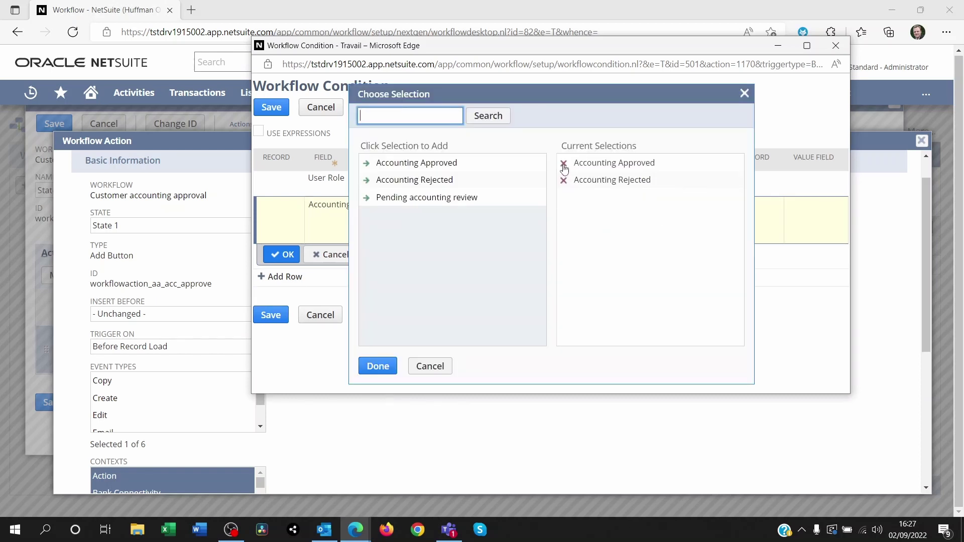
click(564, 166)
click(564, 165)
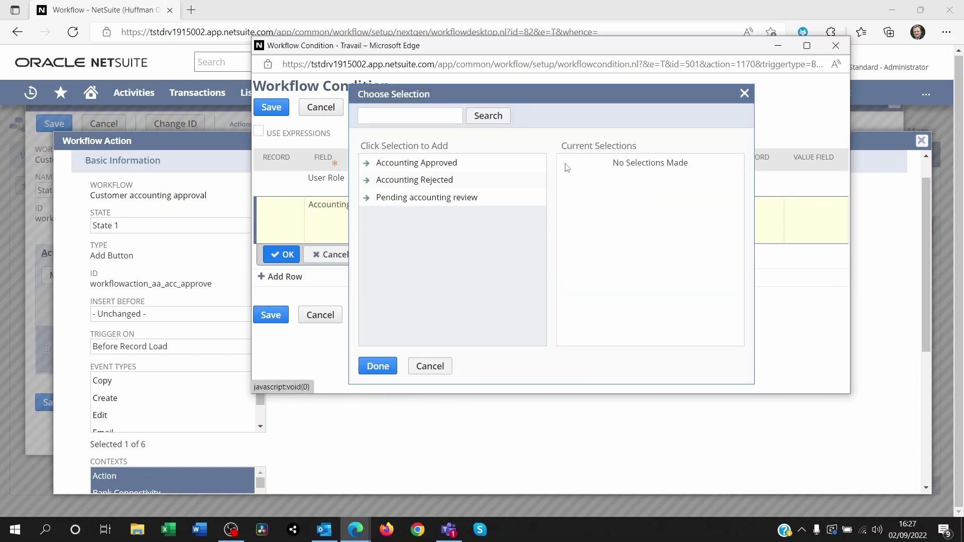
click(407, 198)
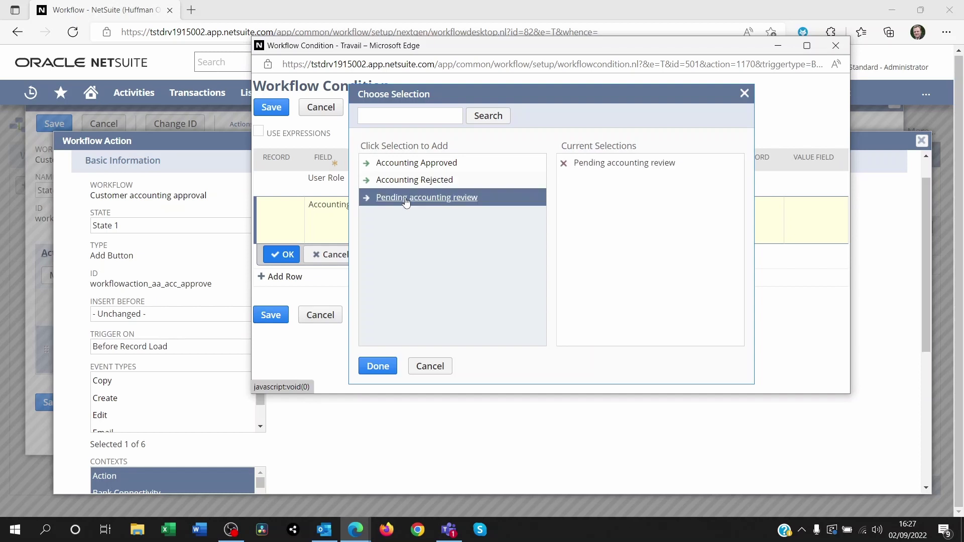
click(397, 371)
click(281, 252)
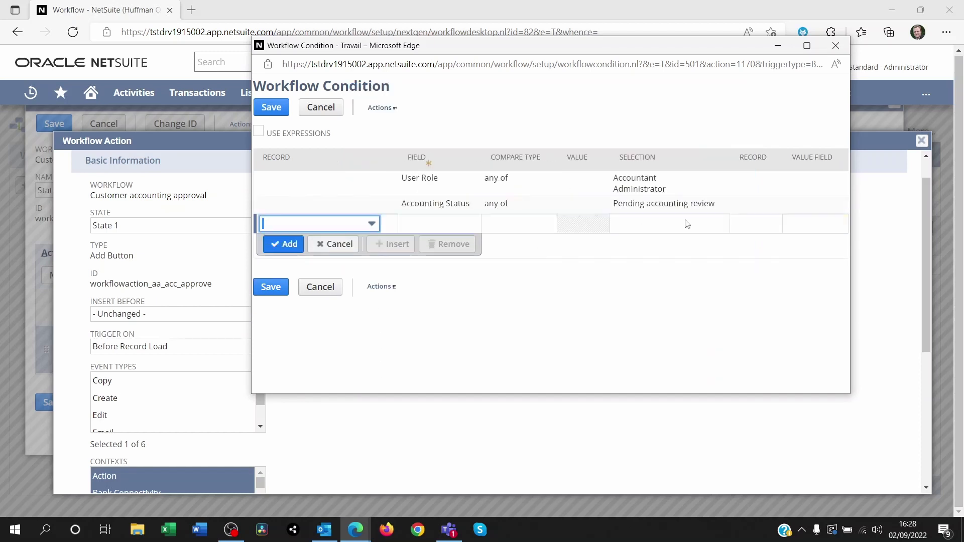
click(272, 110)
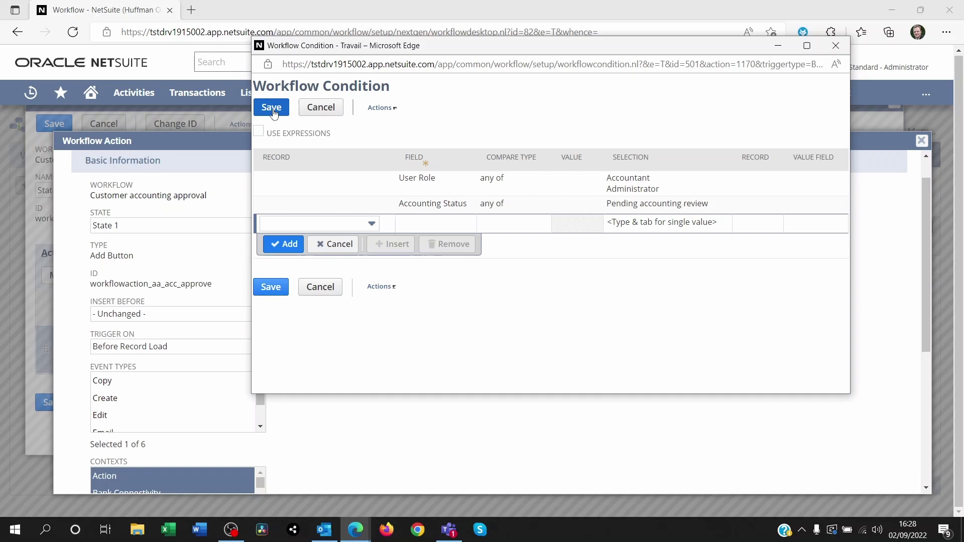
click(273, 109)
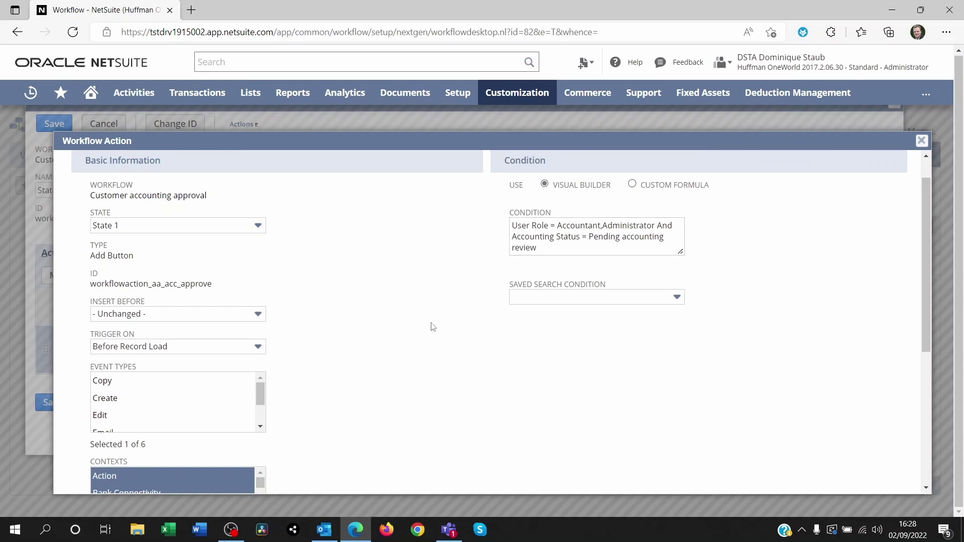
Step: Check the Acc Approve action's trigger, event types and label, then save it
scroll(433, 327, down, 2)
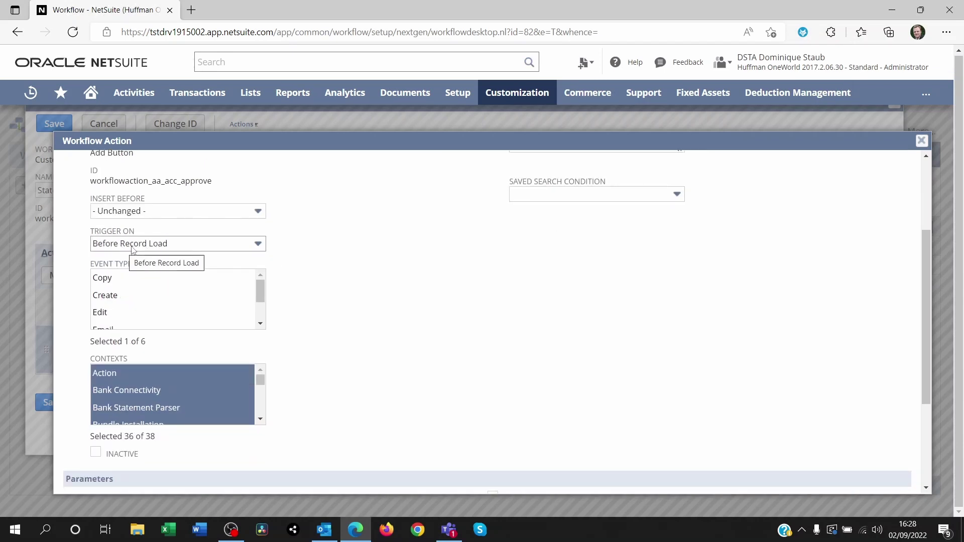
scroll(262, 292, down, 1)
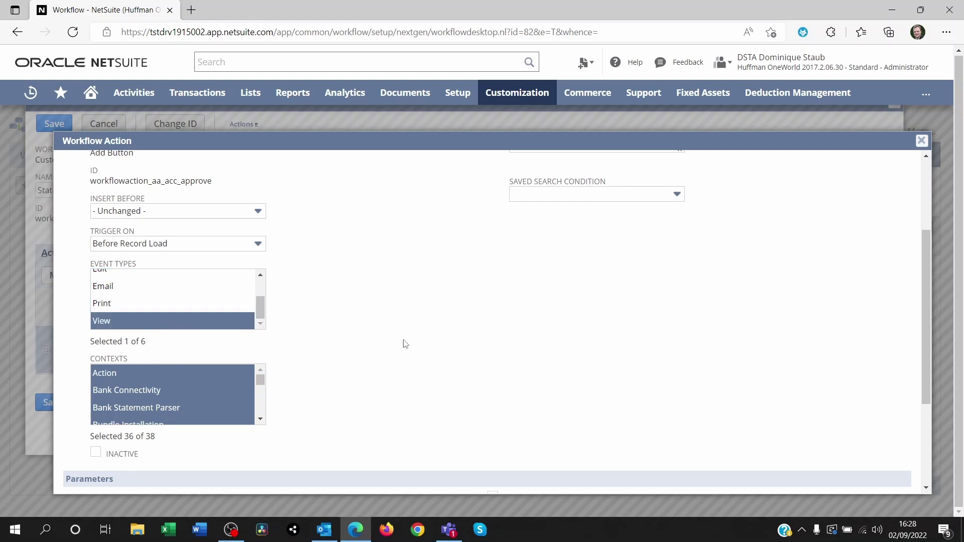
scroll(406, 343, down, 3)
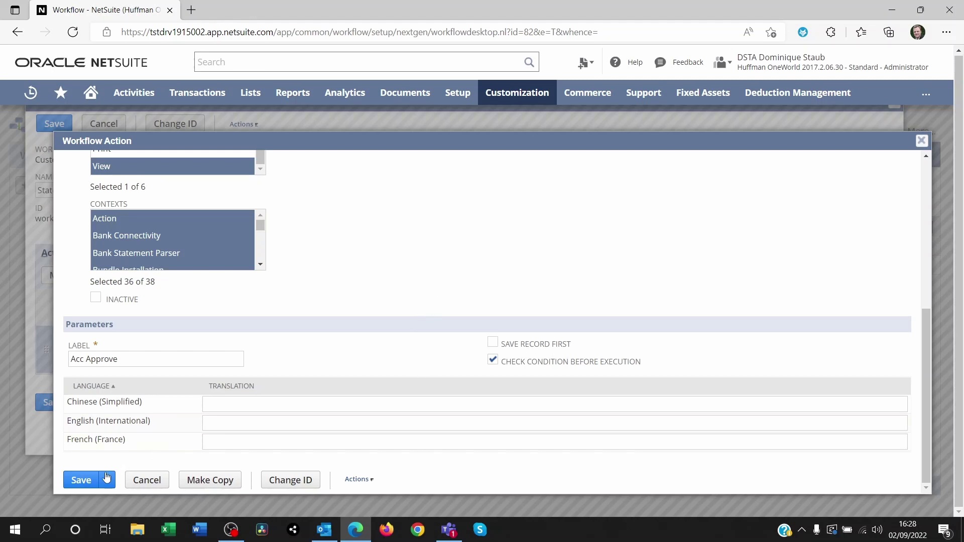
click(91, 480)
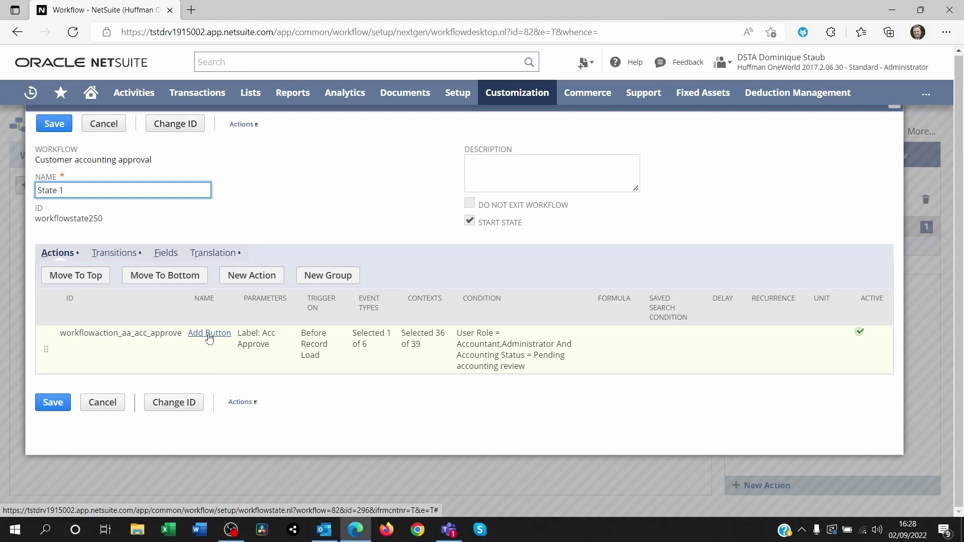
Step: Close State 1 and open State 2's settings listing its three Set Field Value actions
click(893, 108)
click(219, 370)
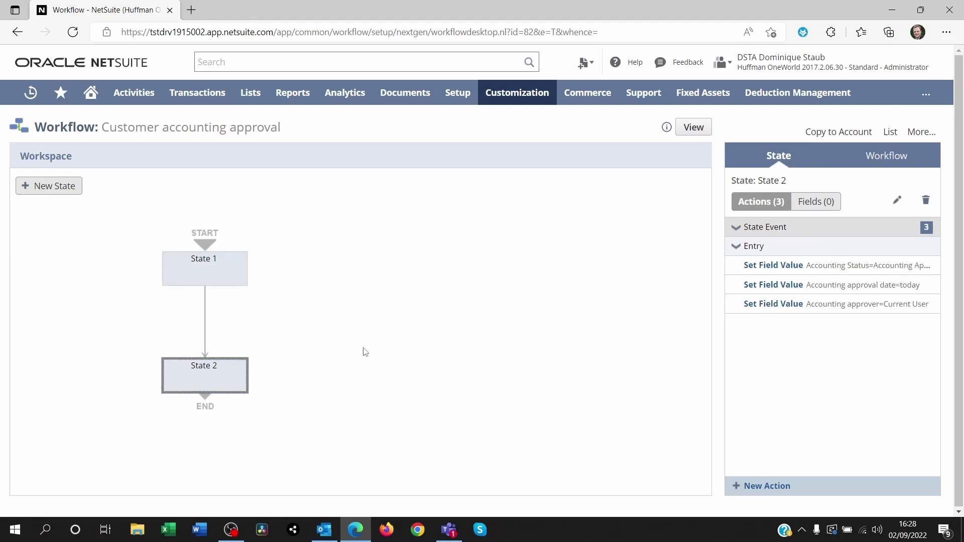
click(225, 263)
click(224, 365)
double_click(215, 382)
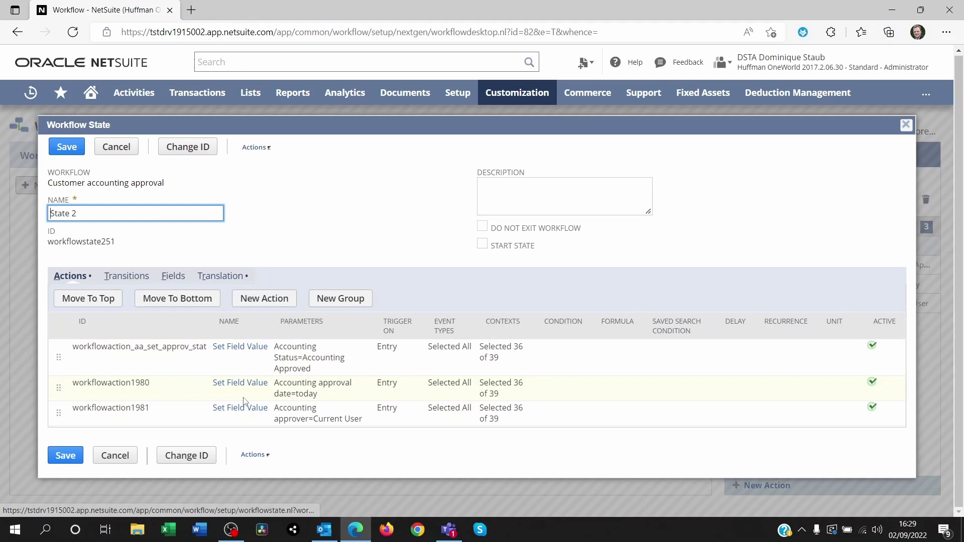
Step: Open State 2's Accounting Status action and confirm it sets the value Accounting Approved
click(236, 348)
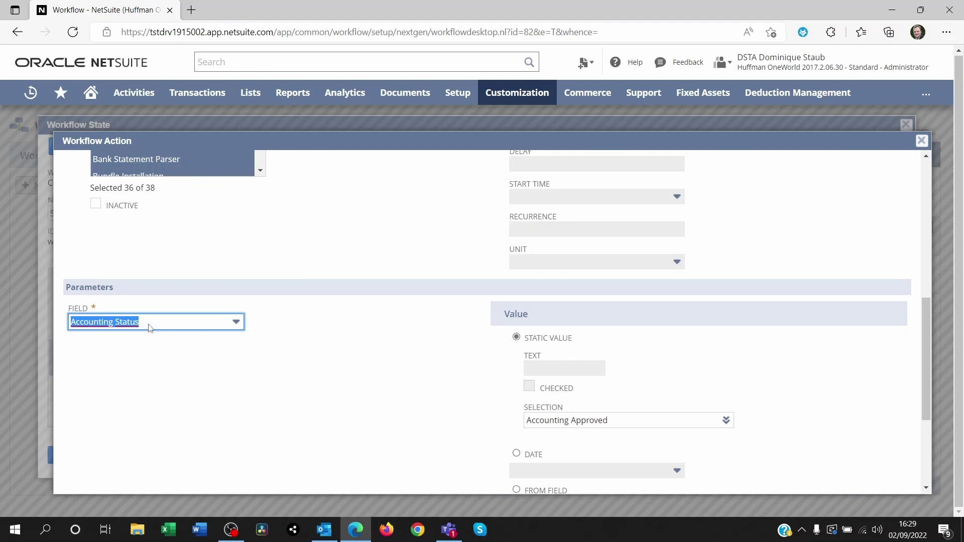
click(149, 325)
click(151, 340)
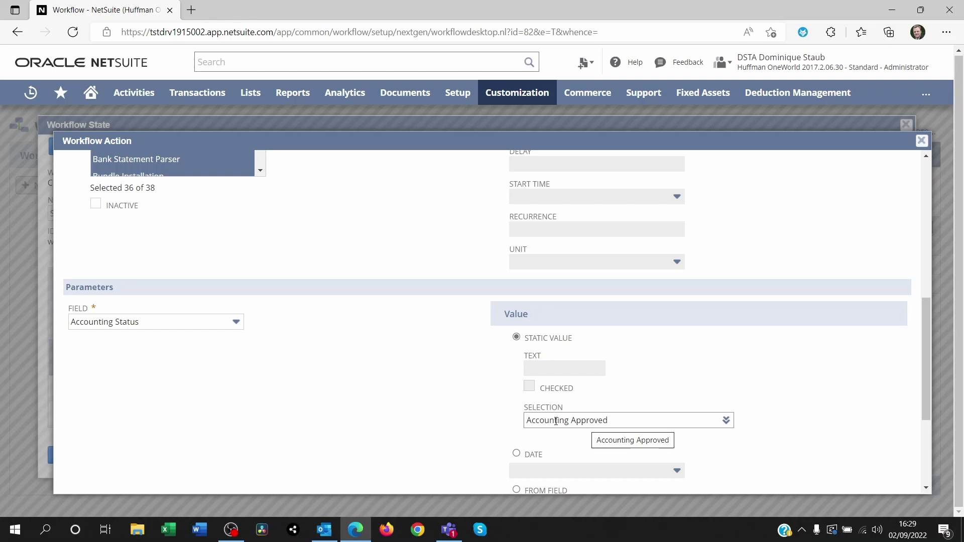
drag(620, 421, 484, 424)
click(400, 408)
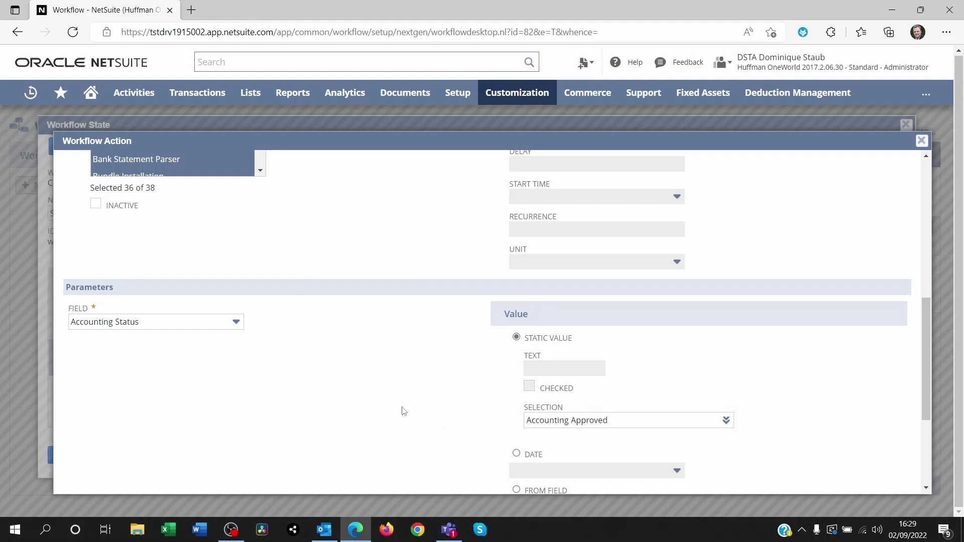
Step: Review the rest of the status action's settings and cancel without saving changes
scroll(396, 404, down, 3)
scroll(394, 401, up, 10)
scroll(379, 391, up, 1)
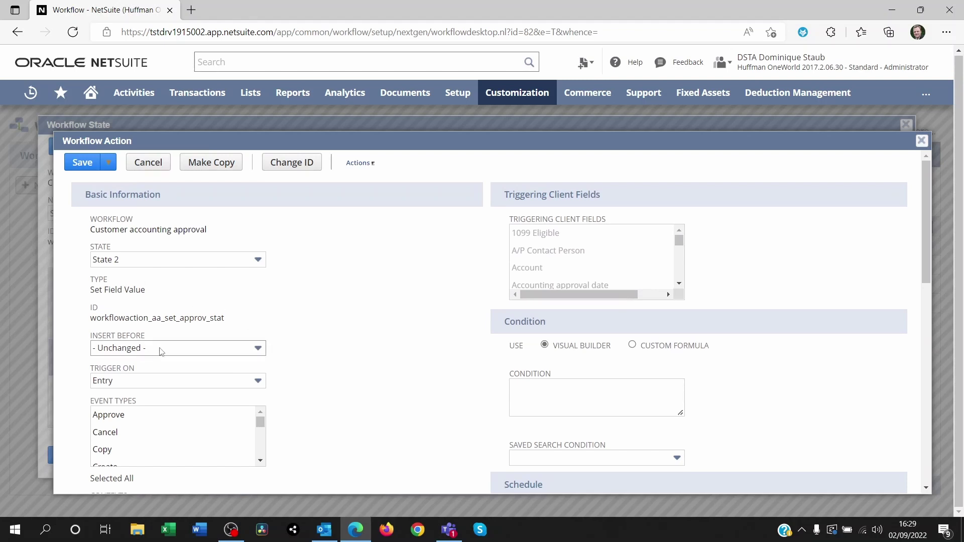
scroll(128, 347, down, 1)
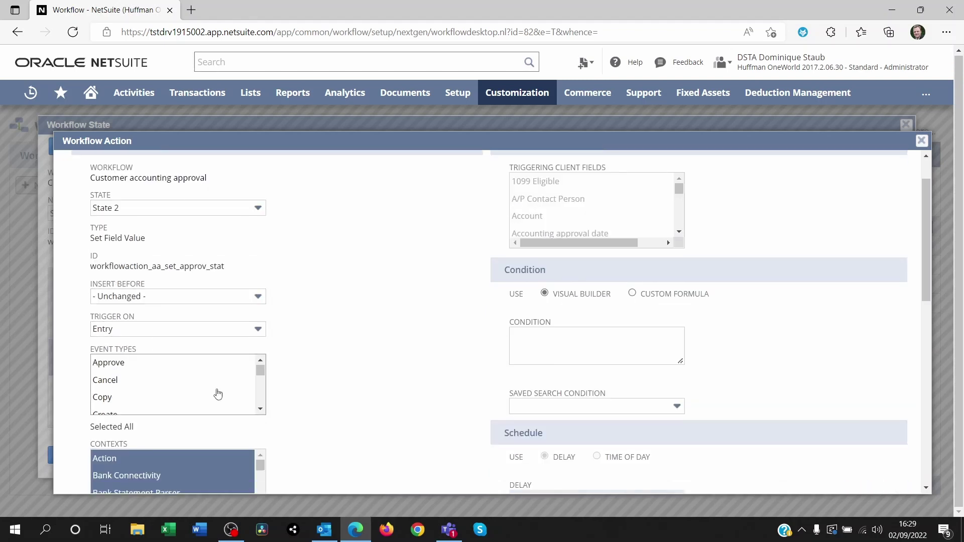
scroll(221, 392, down, 3)
scroll(237, 392, down, 5)
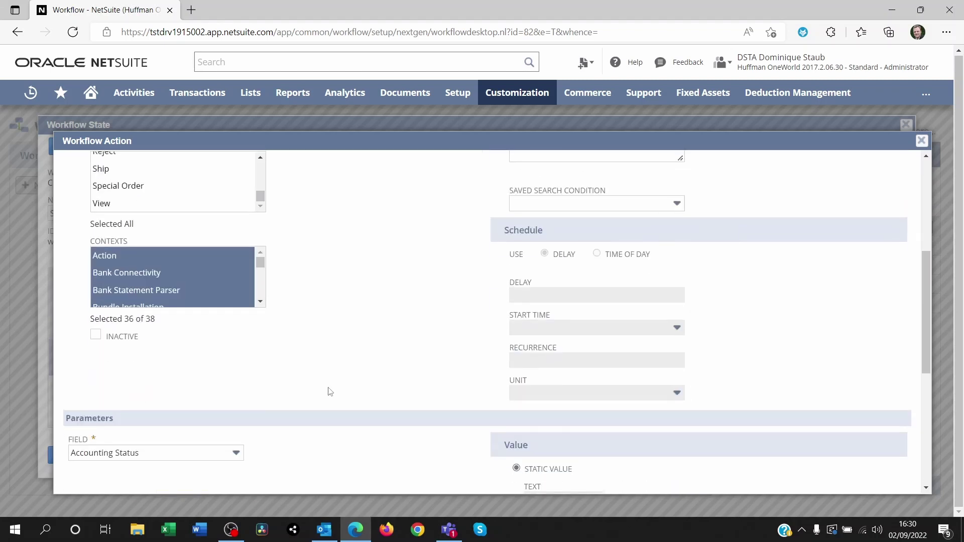
scroll(312, 386, up, 1)
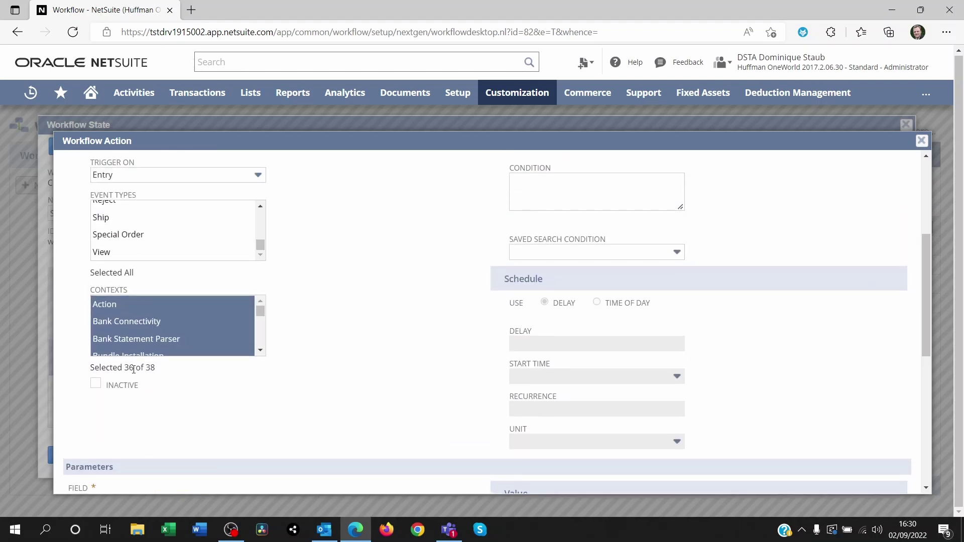
drag(262, 315, 270, 357)
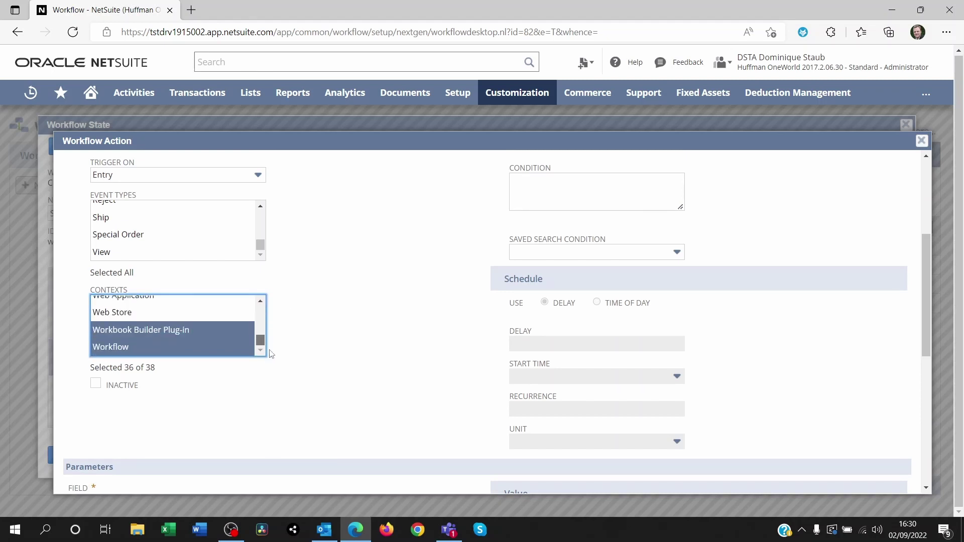
click(271, 348)
scroll(387, 370, up, 4)
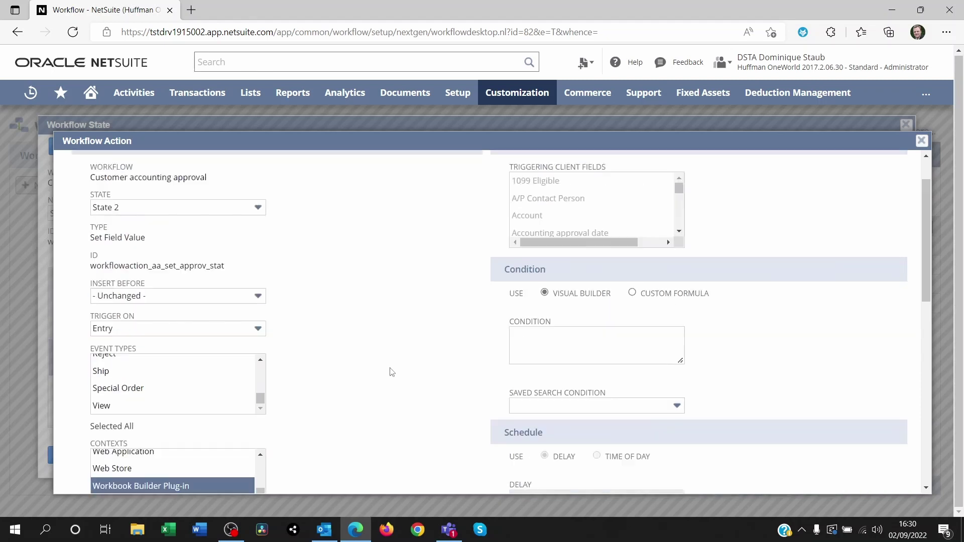
scroll(494, 414, down, 2)
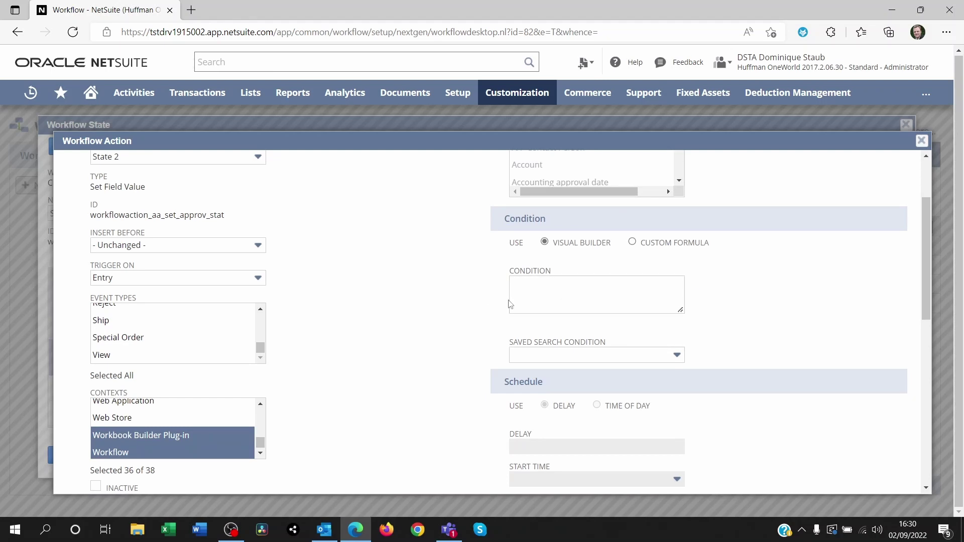
scroll(443, 357, down, 3)
scroll(444, 358, down, 4)
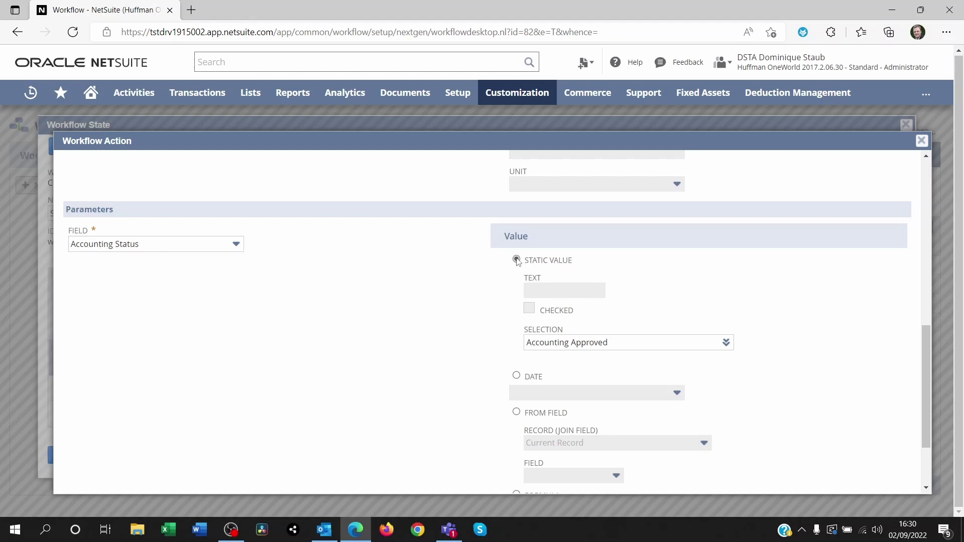
click(569, 343)
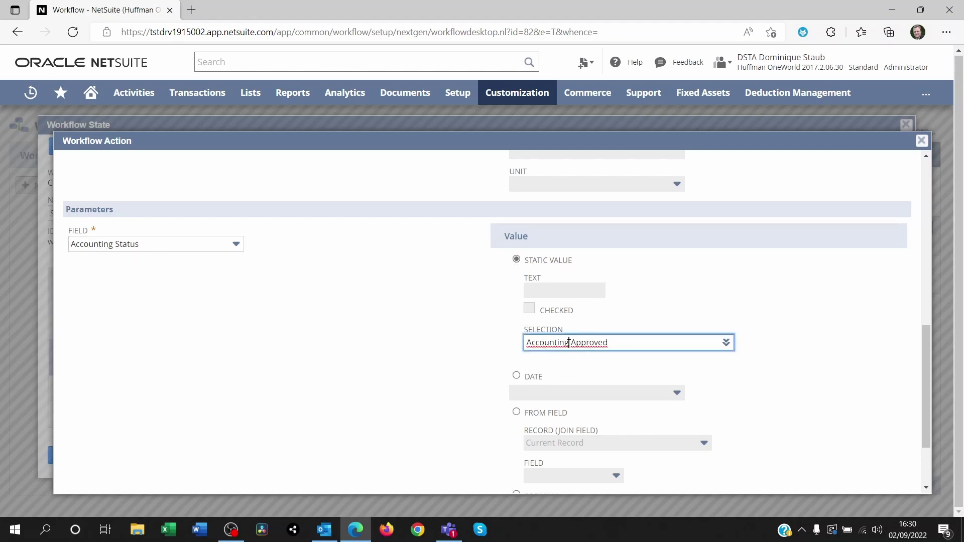
scroll(430, 392, down, 2)
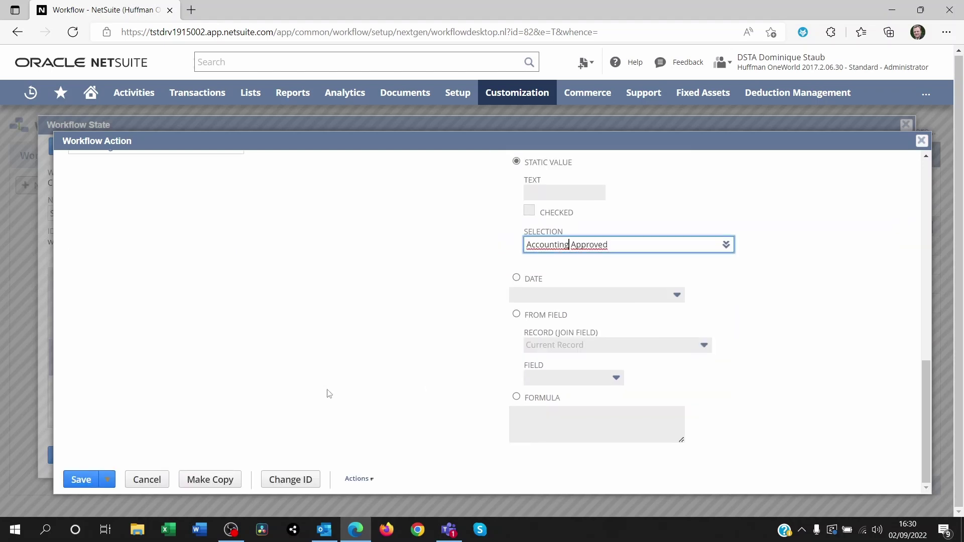
click(145, 481)
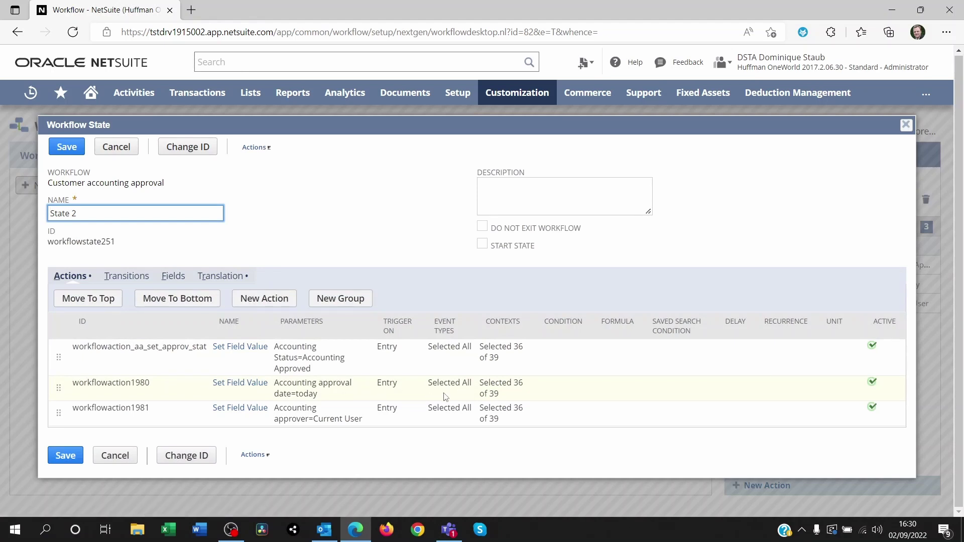
click(245, 388)
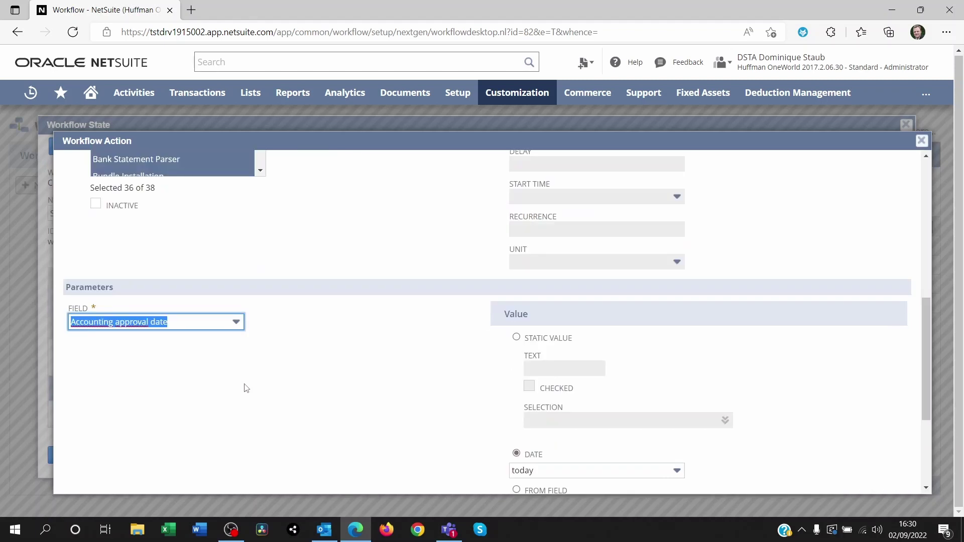
scroll(297, 392, up, 10)
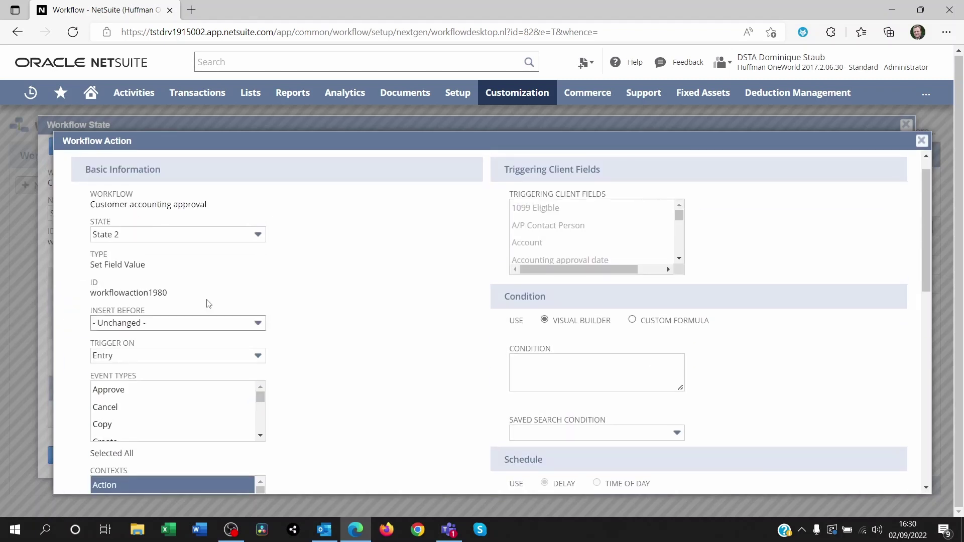
drag(146, 266, 250, 271)
click(255, 269)
click(252, 273)
scroll(278, 335, down, 1)
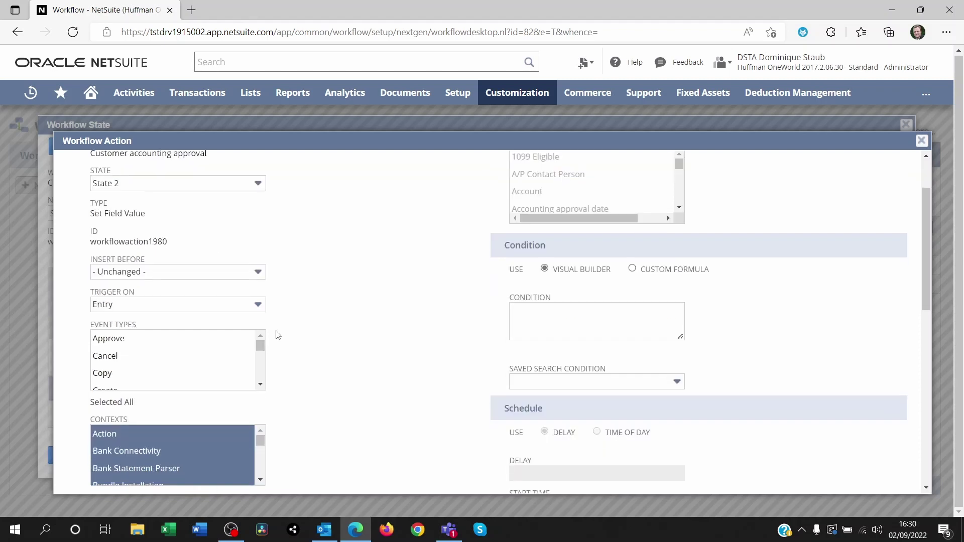
click(261, 372)
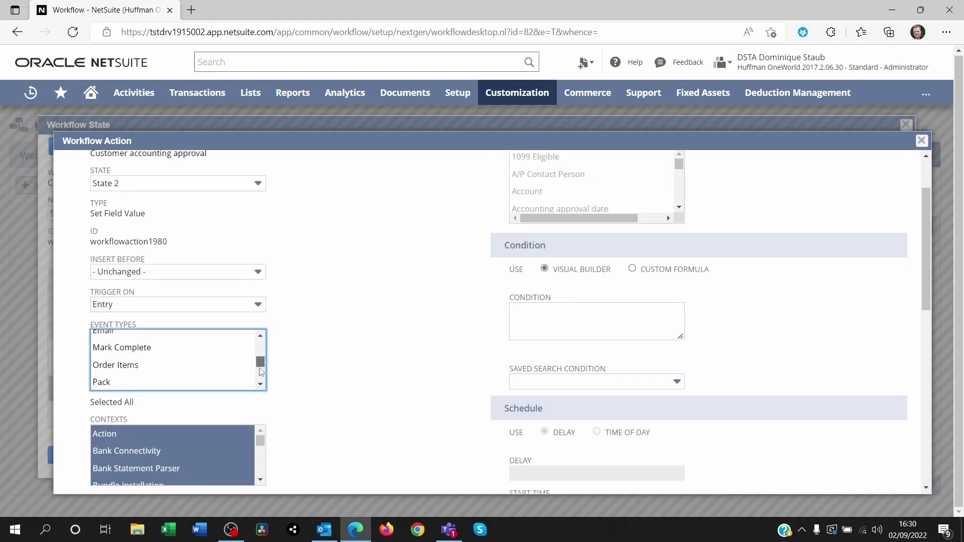
click(261, 372)
click(294, 381)
scroll(371, 366, down, 3)
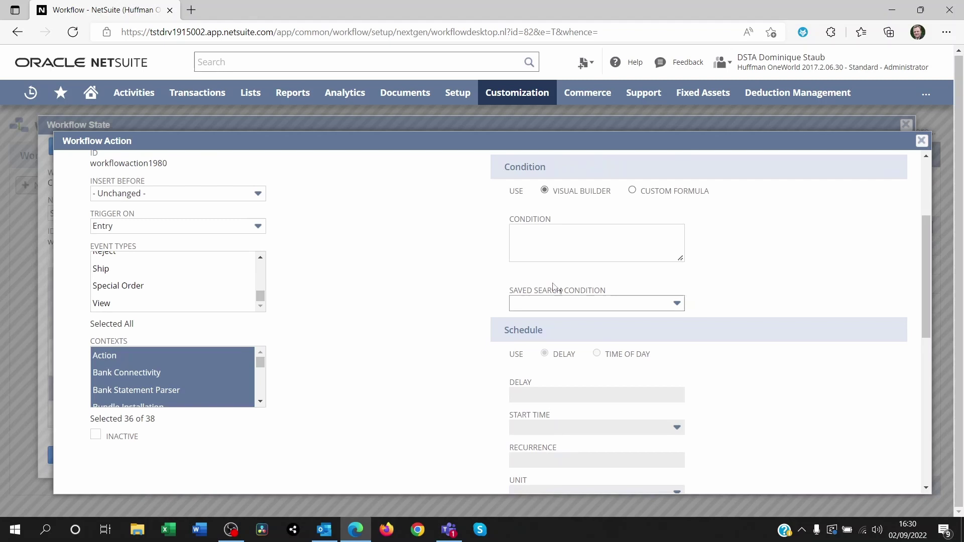
scroll(379, 376, down, 4)
scroll(379, 375, down, 2)
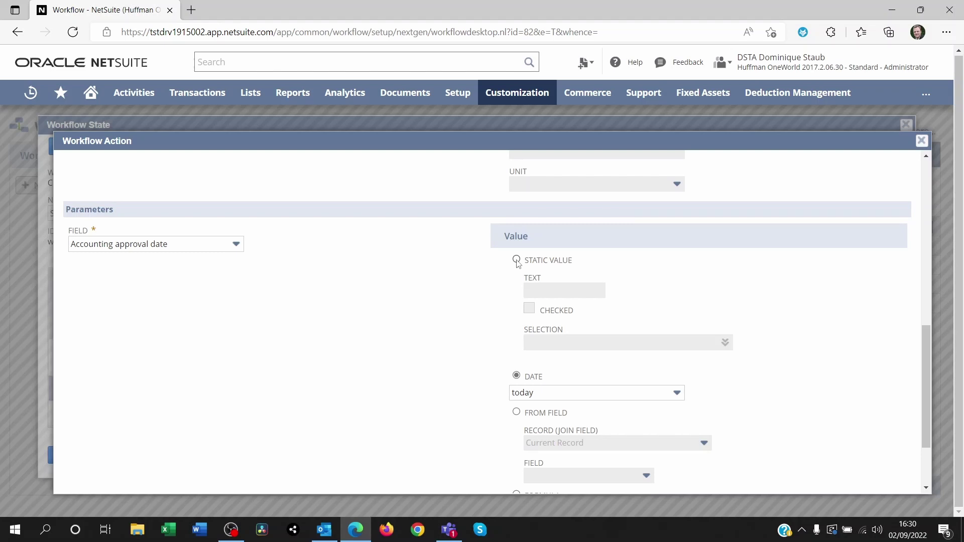
click(517, 376)
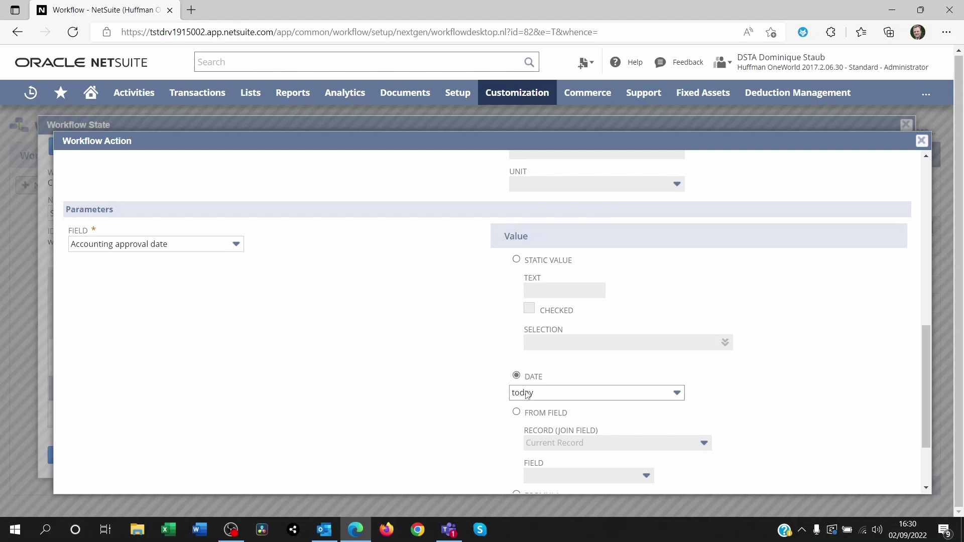
click(532, 393)
click(532, 393)
scroll(411, 387, down, 3)
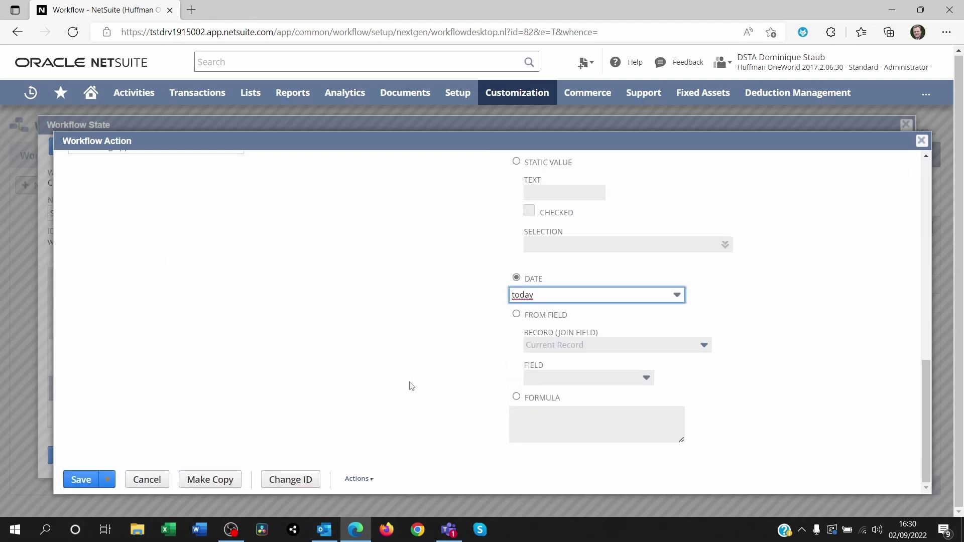
click(146, 478)
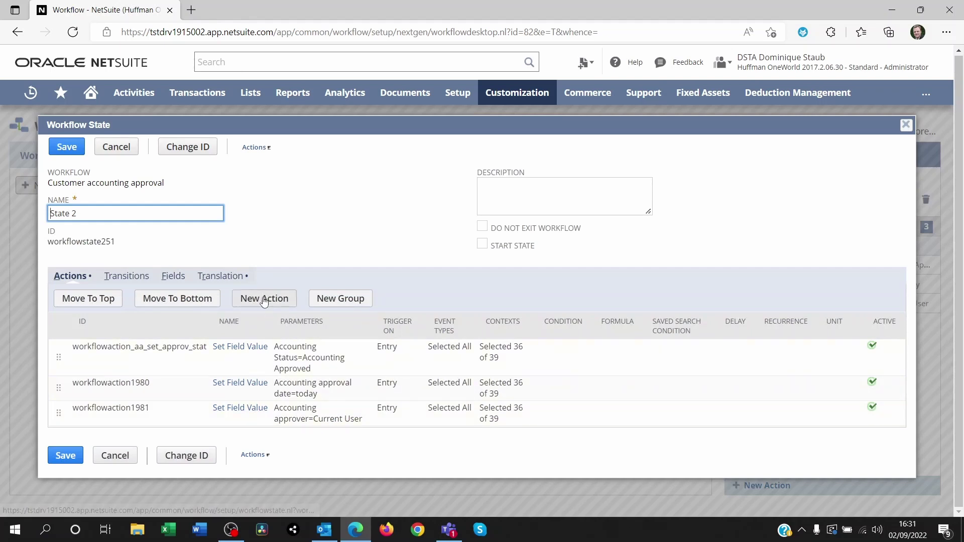
click(245, 414)
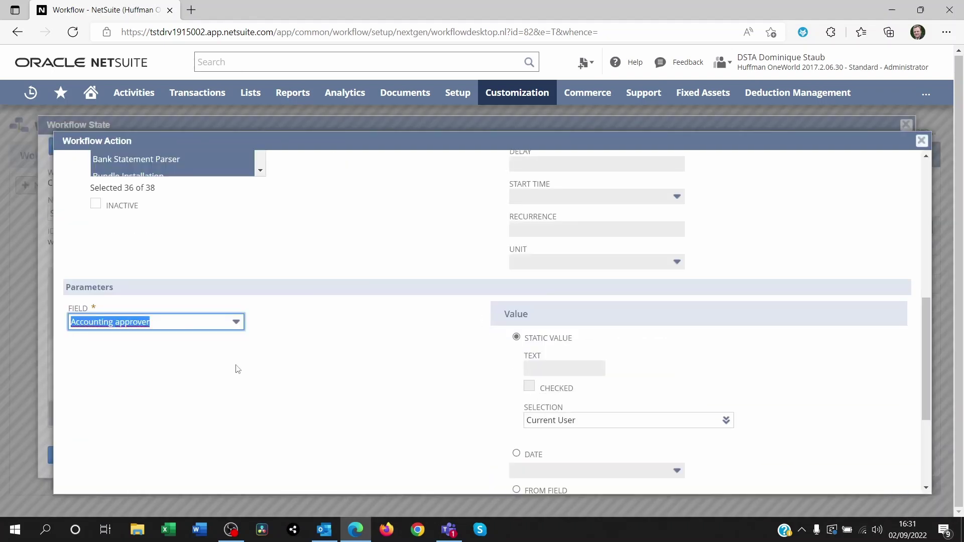
scroll(241, 372, up, 6)
scroll(294, 404, up, 1)
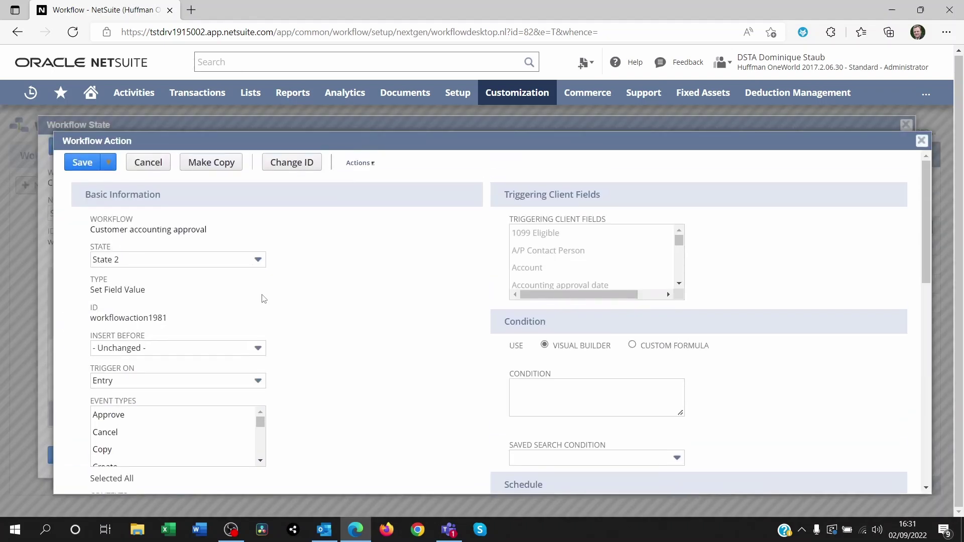
scroll(266, 300, down, 1)
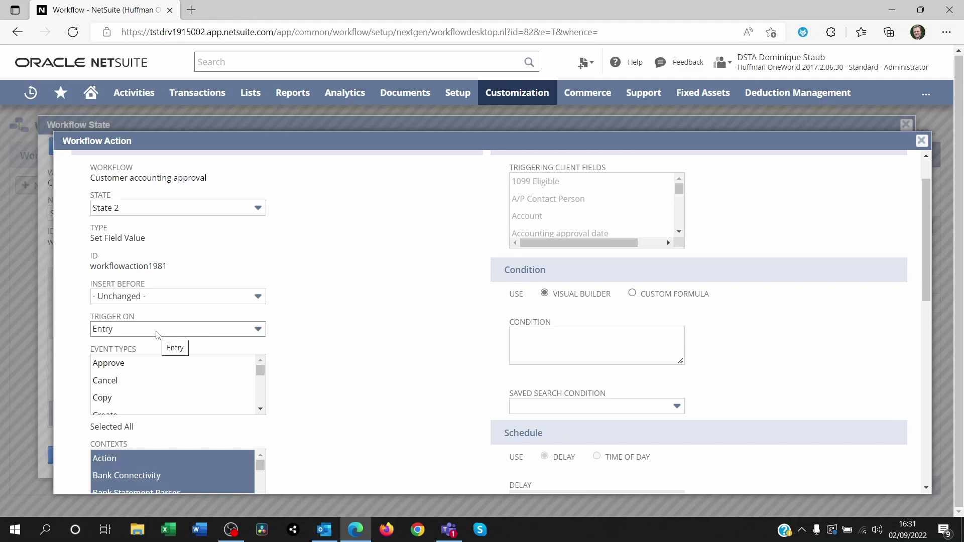
scroll(410, 376, down, 6)
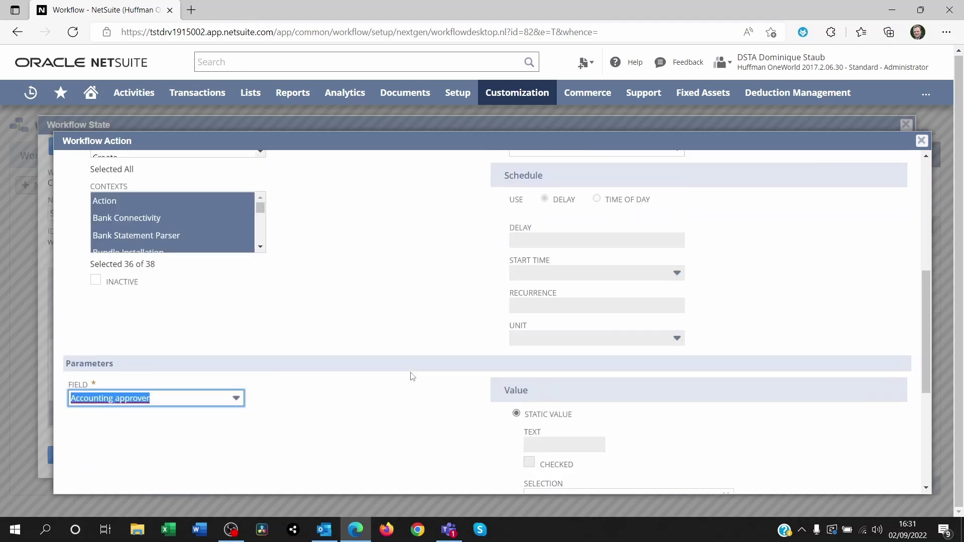
scroll(412, 377, down, 1)
click(150, 336)
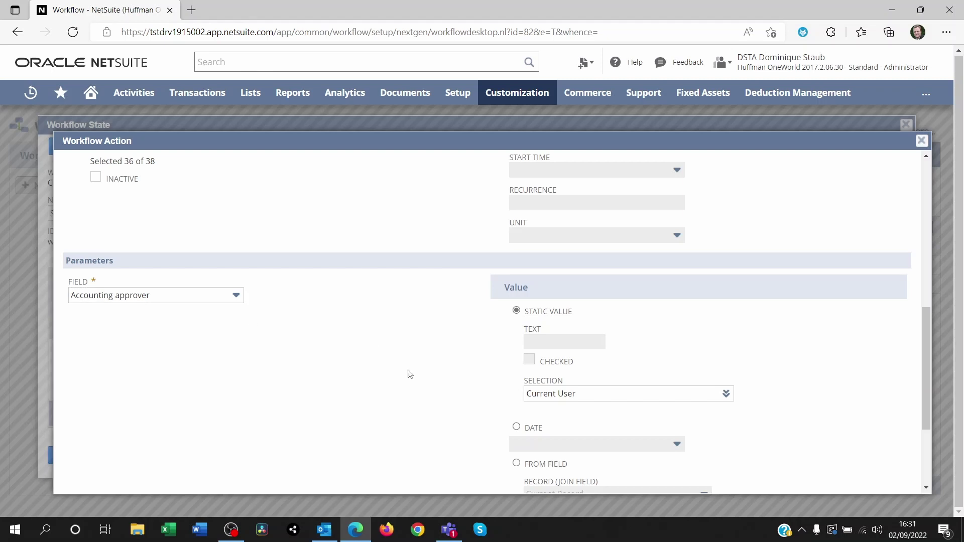
scroll(408, 372, down, 1)
scroll(410, 375, down, 1)
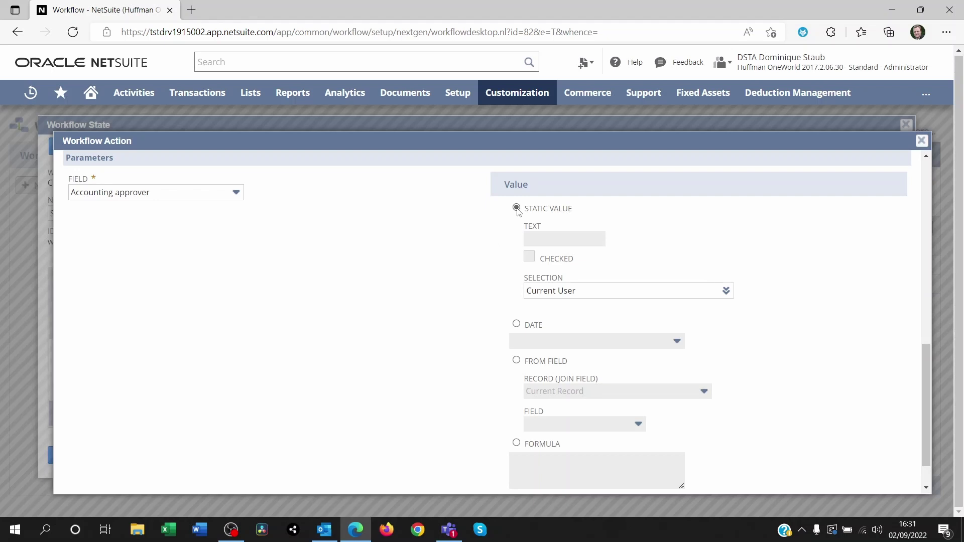
click(556, 291)
drag(583, 291, 525, 291)
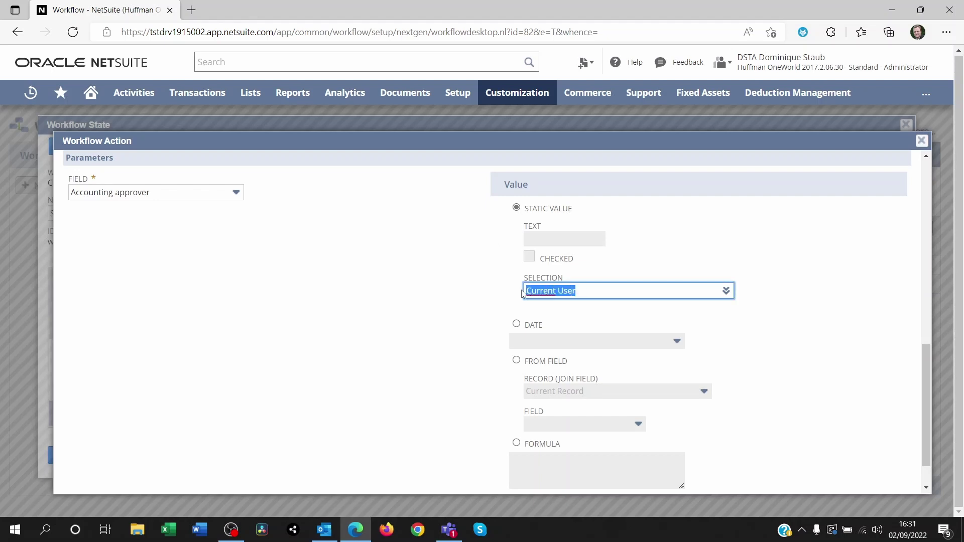
click(379, 296)
scroll(356, 347, down, 1)
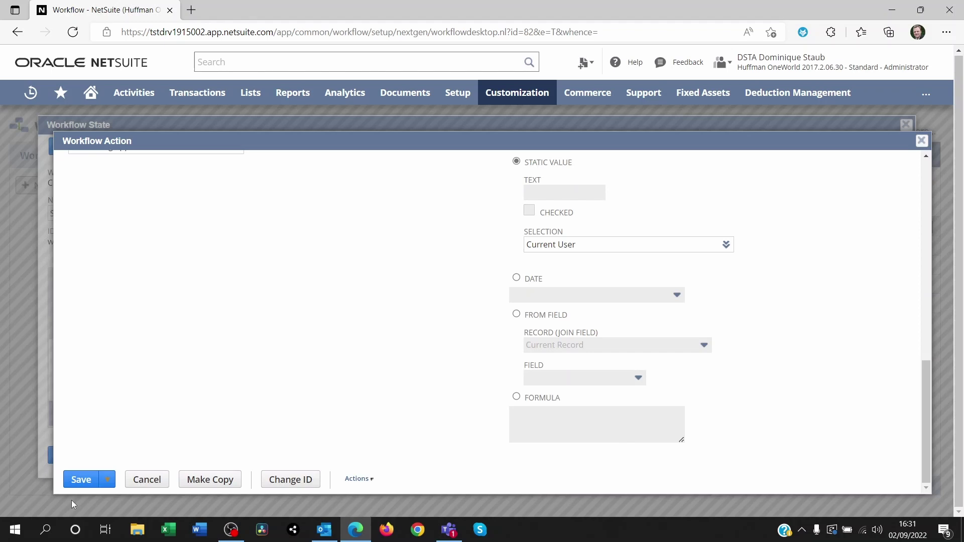
click(921, 141)
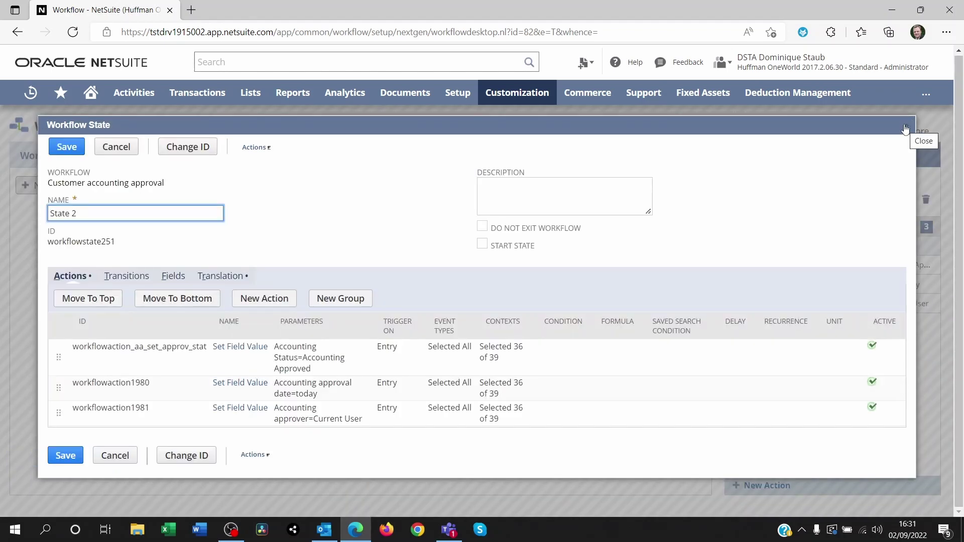
Step: Close State 2 and open State 1's Transitions, showing its single Acc Approve transition to State 2
click(905, 129)
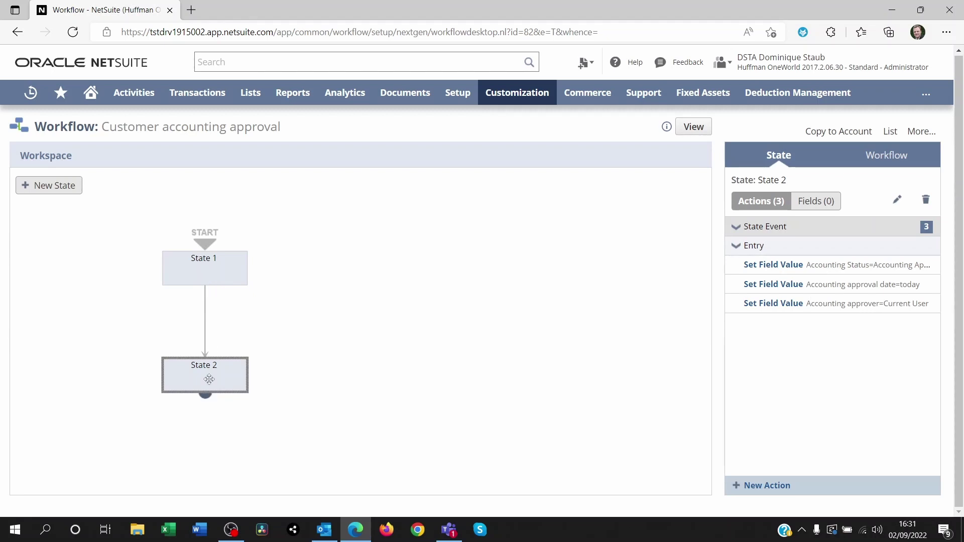
click(212, 262)
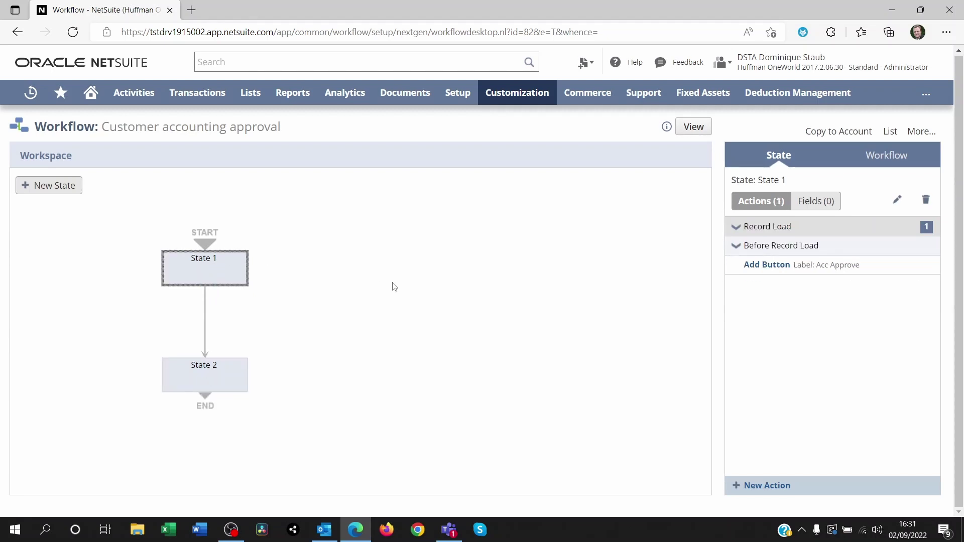
double_click(209, 268)
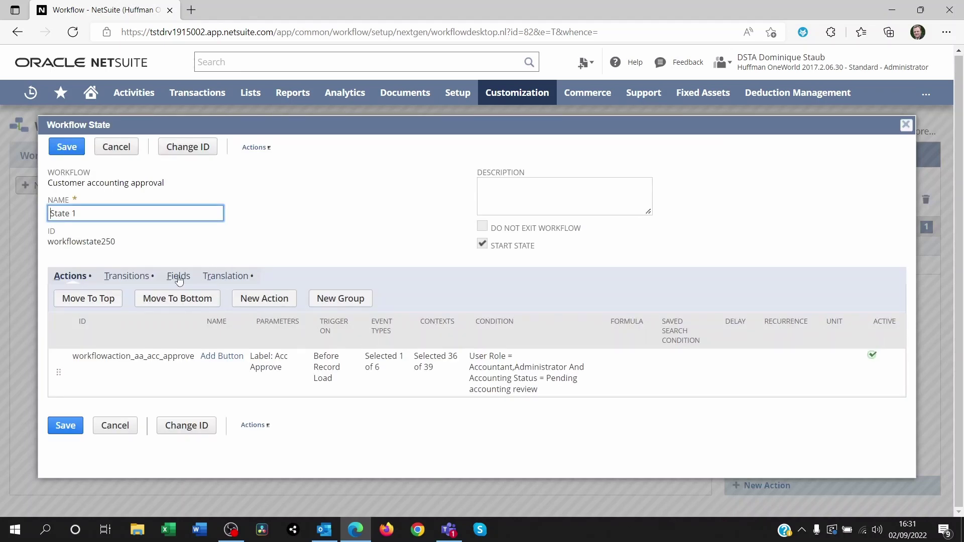
click(122, 278)
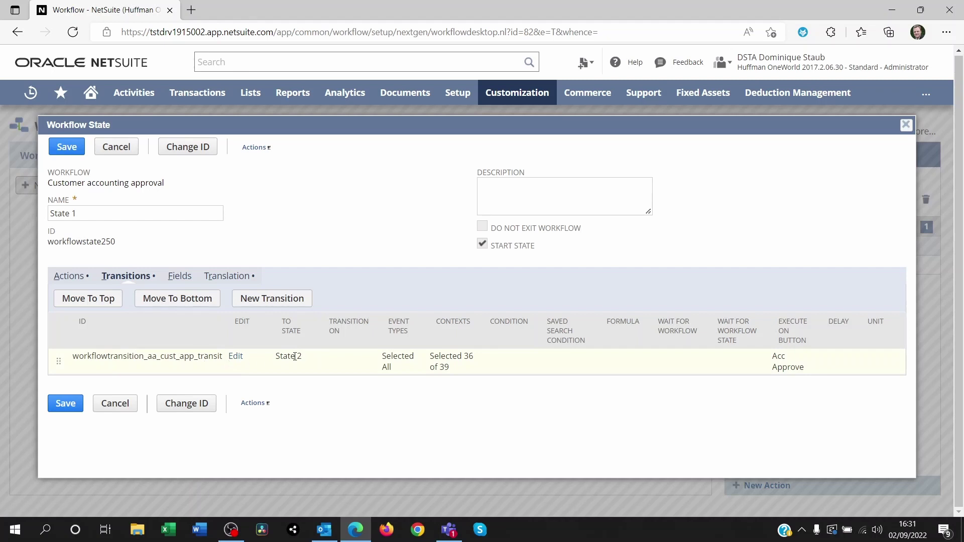
Step: Open the State 1 to State 2 transition and check its origin, target State 2 and empty condition
click(236, 357)
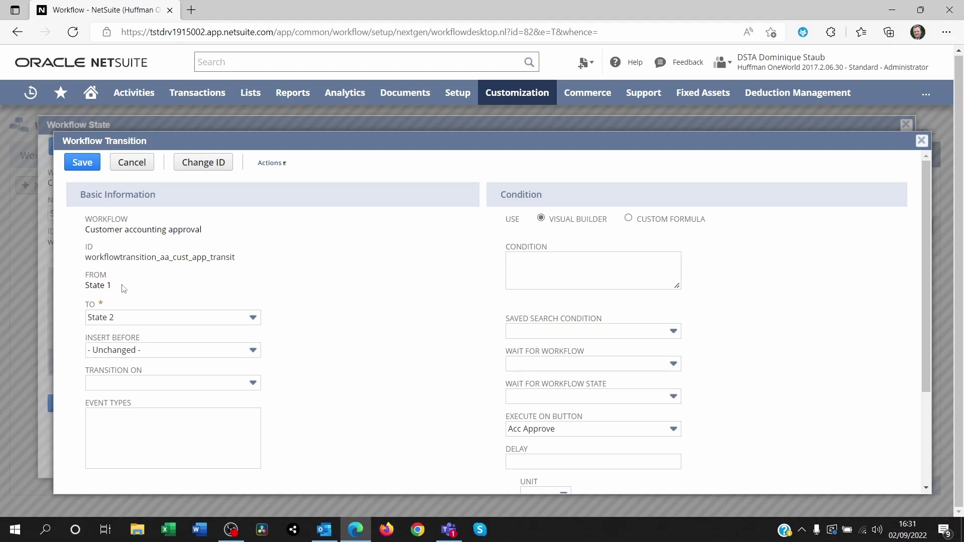
drag(124, 288, 86, 289)
click(204, 296)
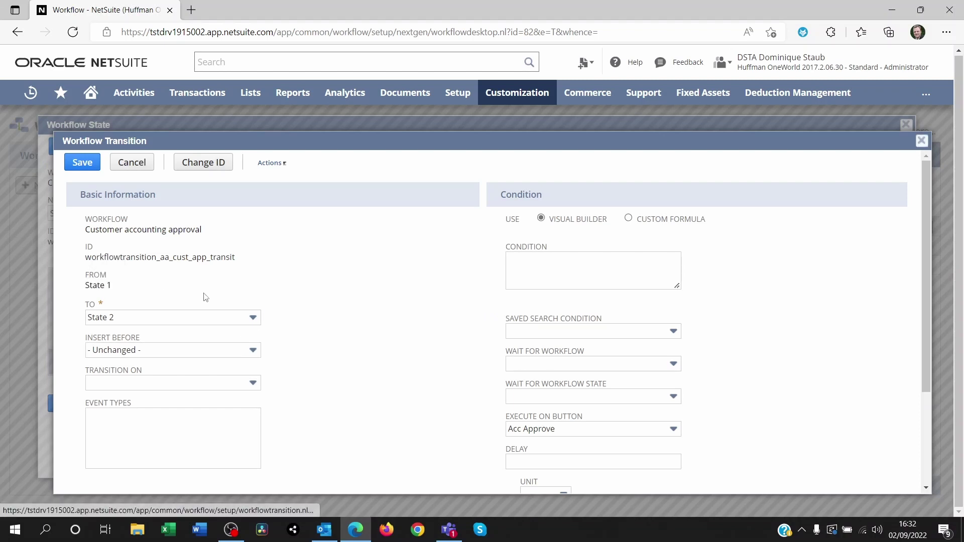
click(136, 321)
click(172, 319)
click(172, 320)
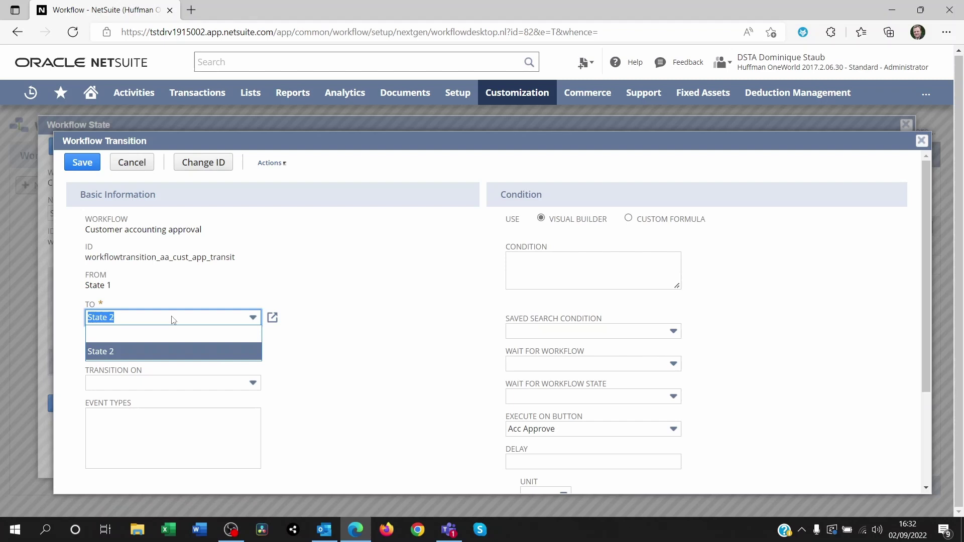
click(173, 319)
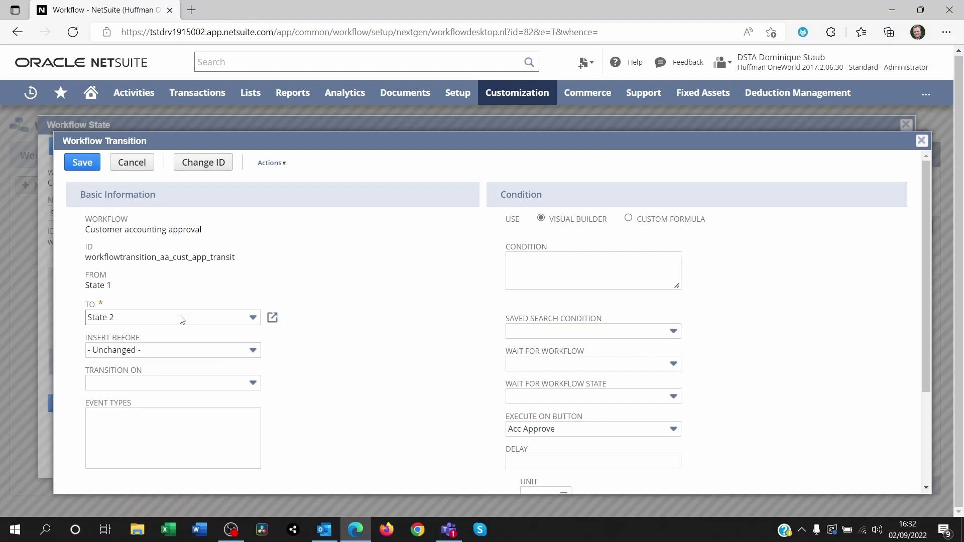
click(532, 280)
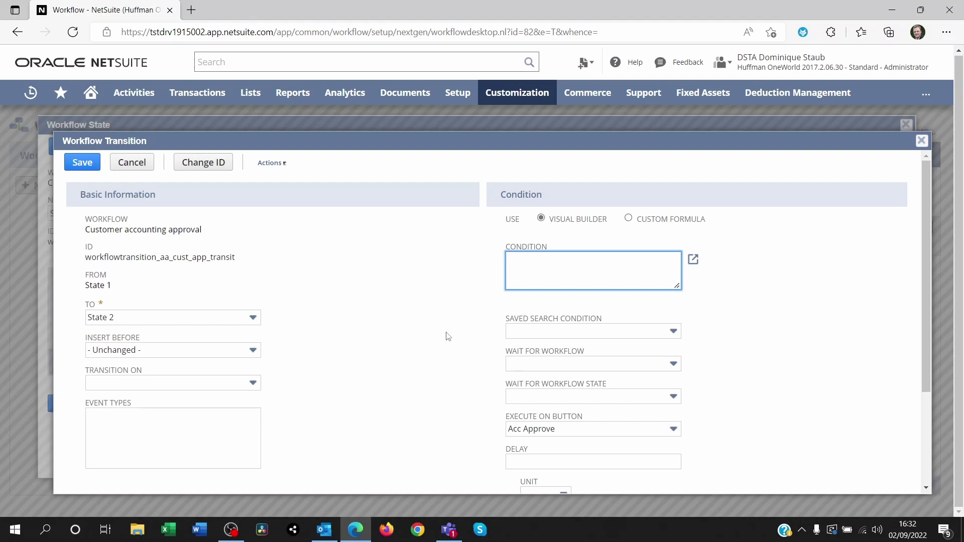
scroll(454, 342, down, 1)
click(548, 383)
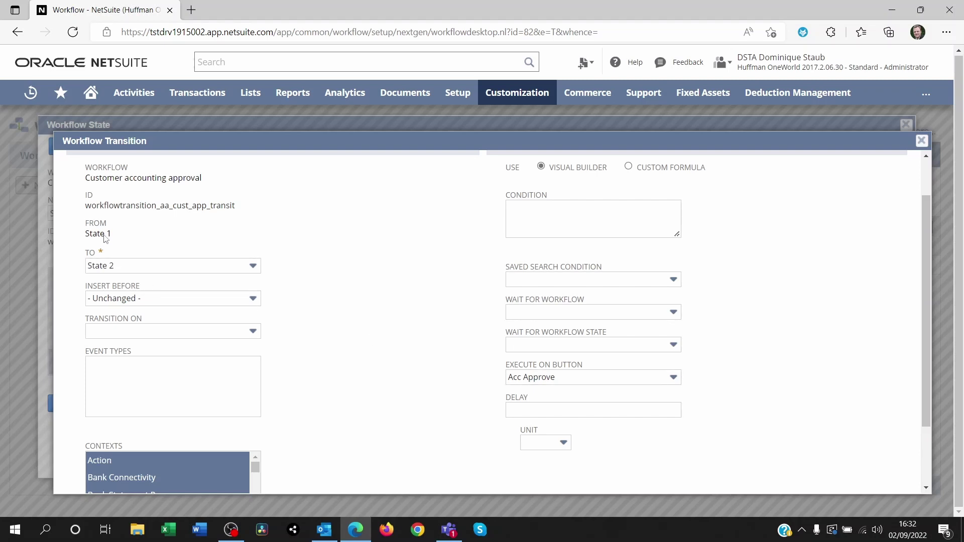
Step: Review the Execute On Button (Acc Approve) and Contexts, then cancel the transition unchanged
scroll(314, 355, up, 1)
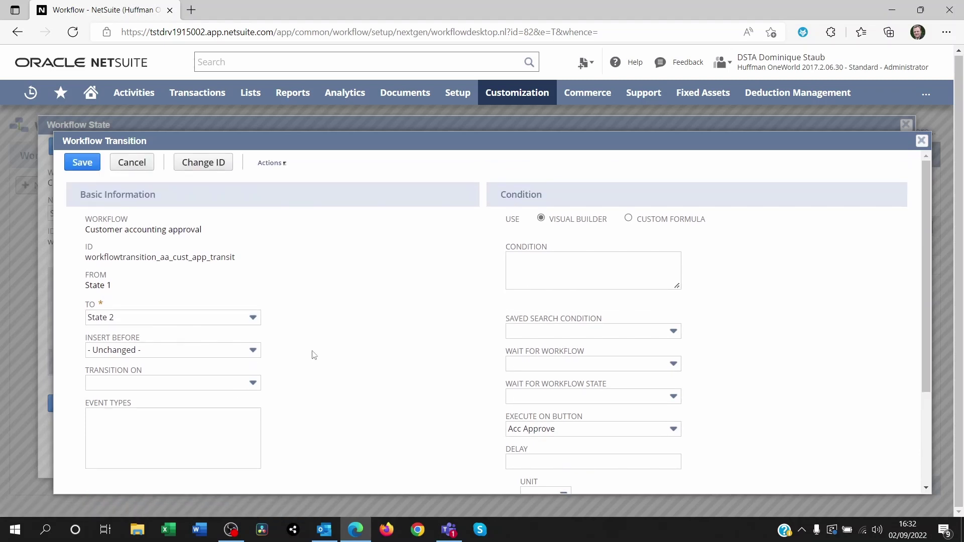
scroll(314, 355, down, 3)
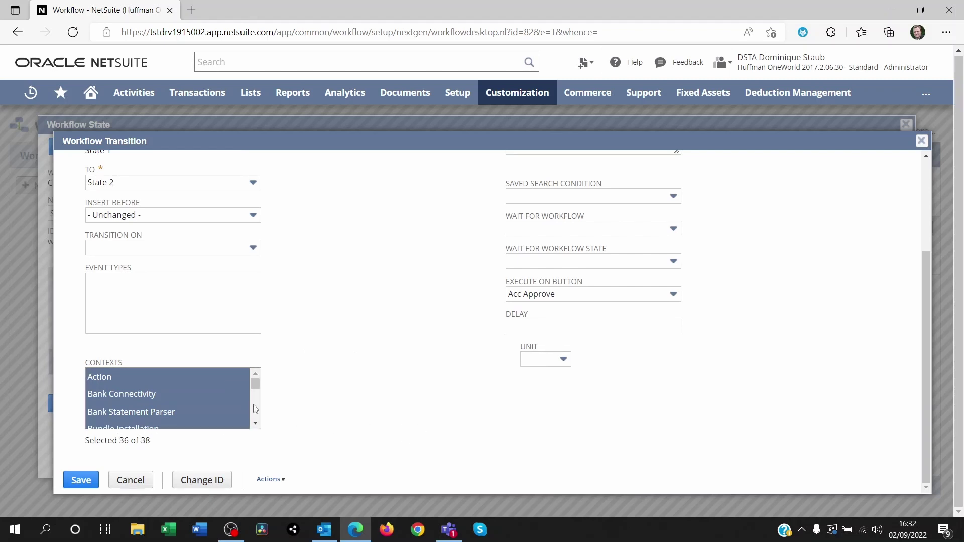
drag(255, 385, 274, 361)
scroll(371, 347, up, 3)
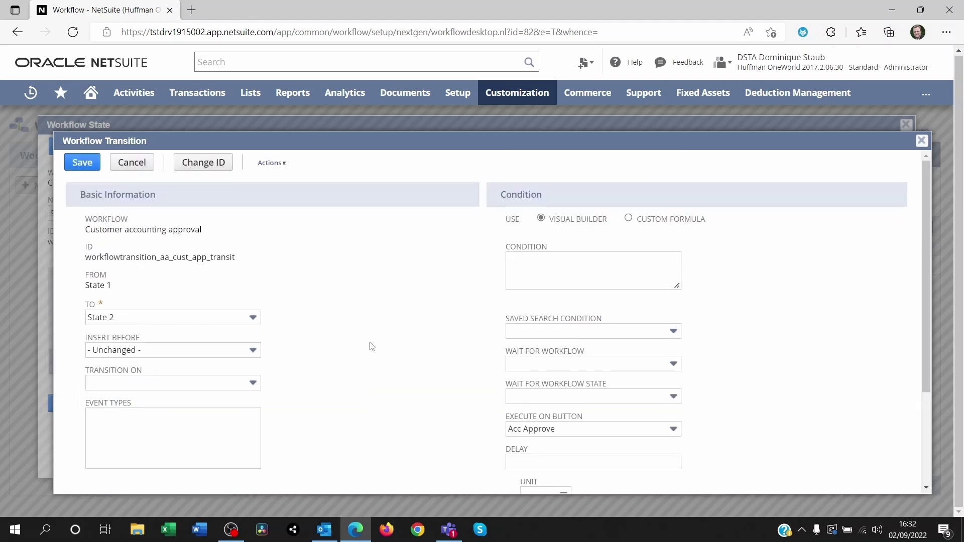
click(132, 163)
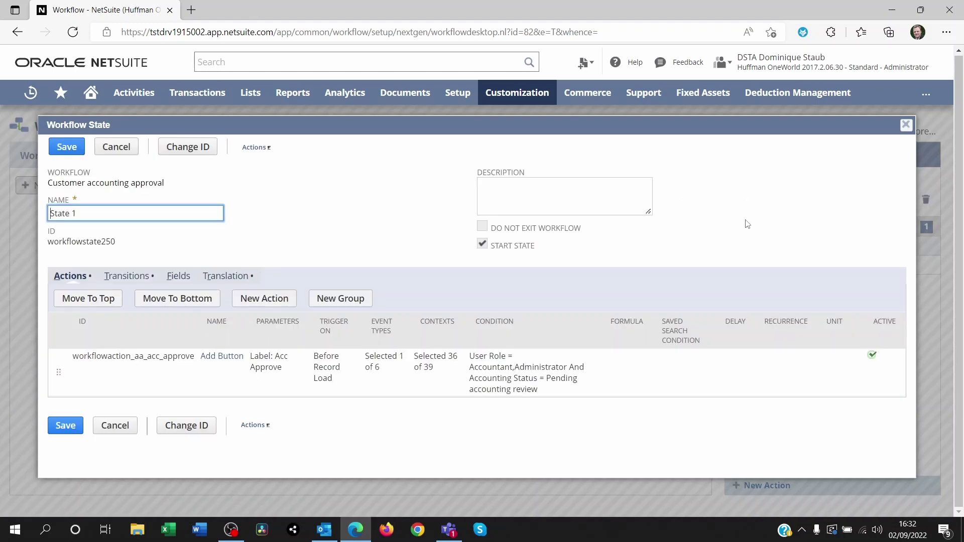
Step: Cancel State 1's settings and inspect State 1, State 2 and the Acc Approve transition in the diagram
click(125, 147)
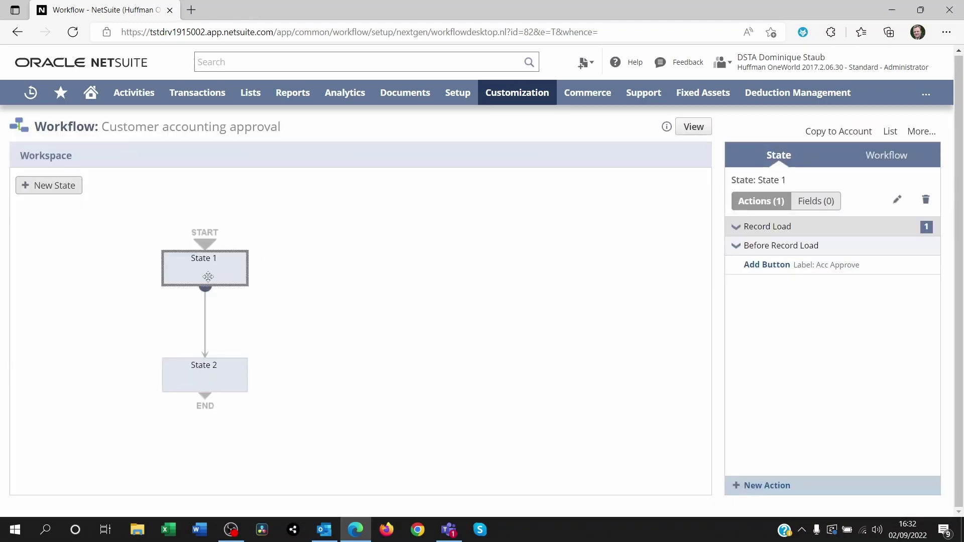
click(381, 303)
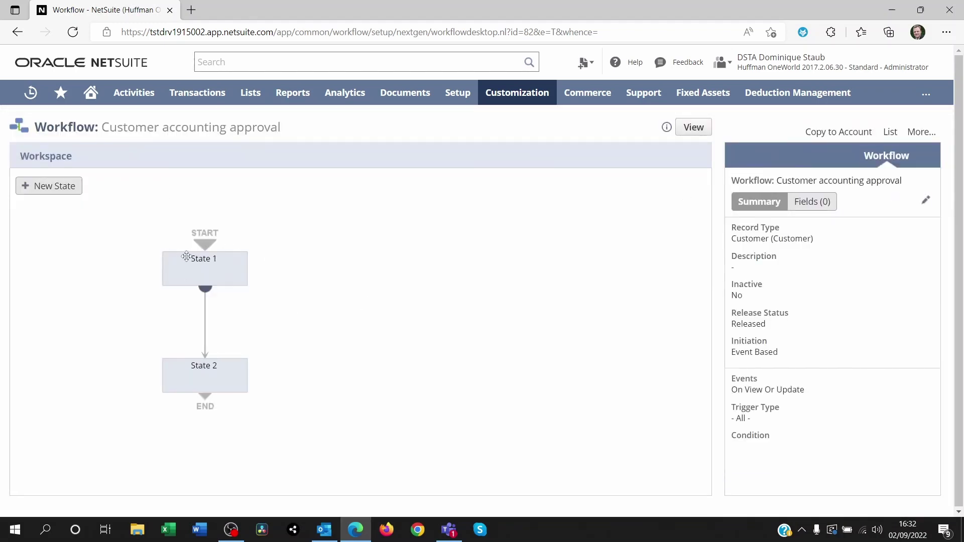
click(209, 274)
click(204, 382)
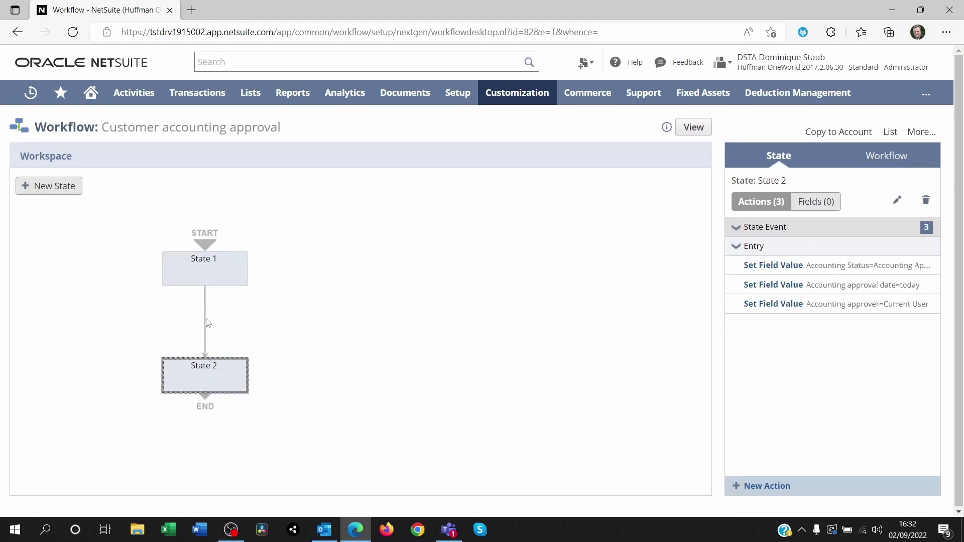
click(206, 323)
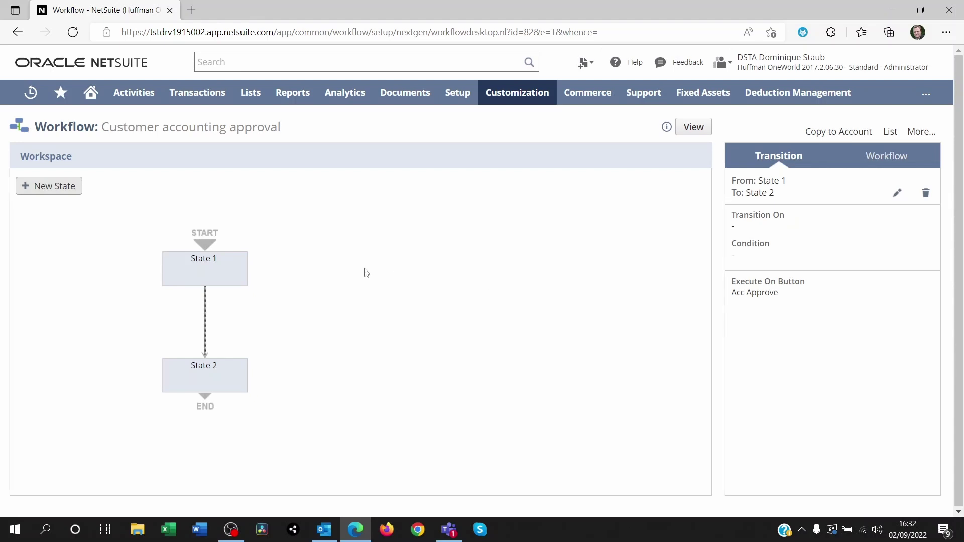
Step: Start a new customer record from Lists > Relationships > Customers
mouse_move(198, 100)
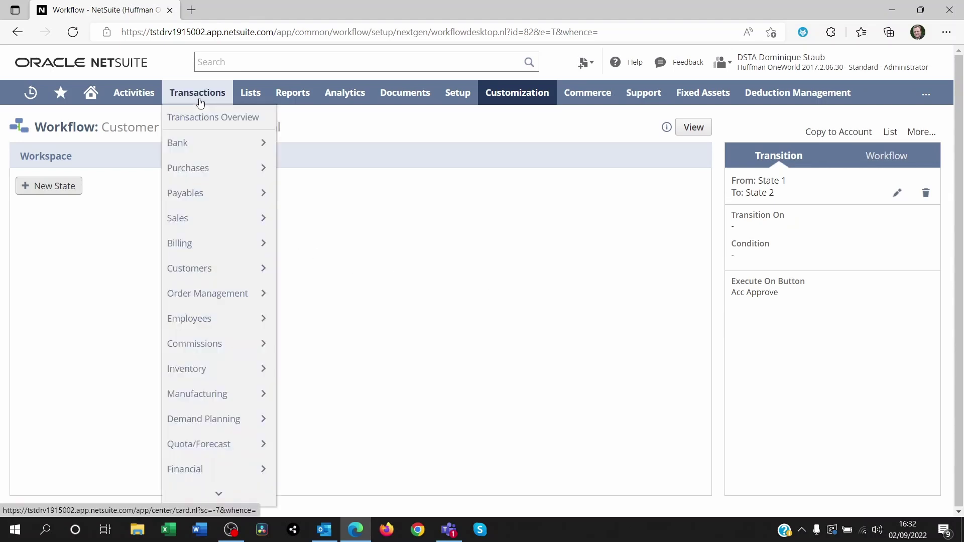
mouse_move(247, 100)
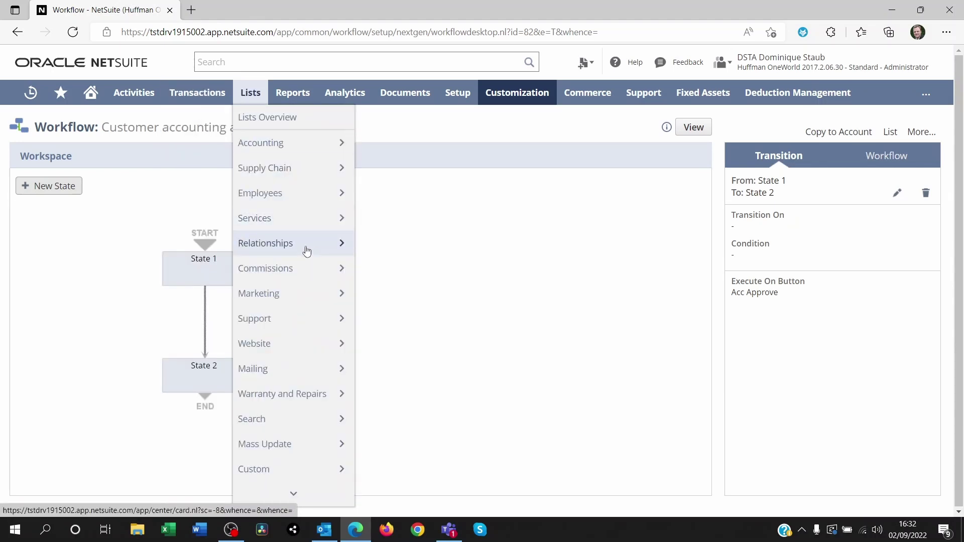
mouse_move(308, 249)
mouse_move(434, 236)
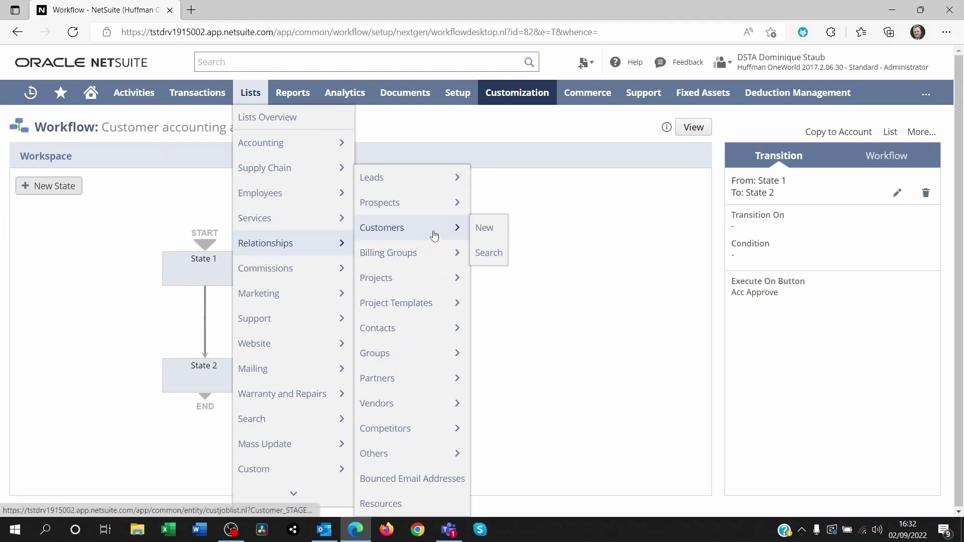
click(483, 227)
Step: Name the customer '3rd customer step after wf', set Huffman France as primary subsidiary, and save
mouse_move(234, 213)
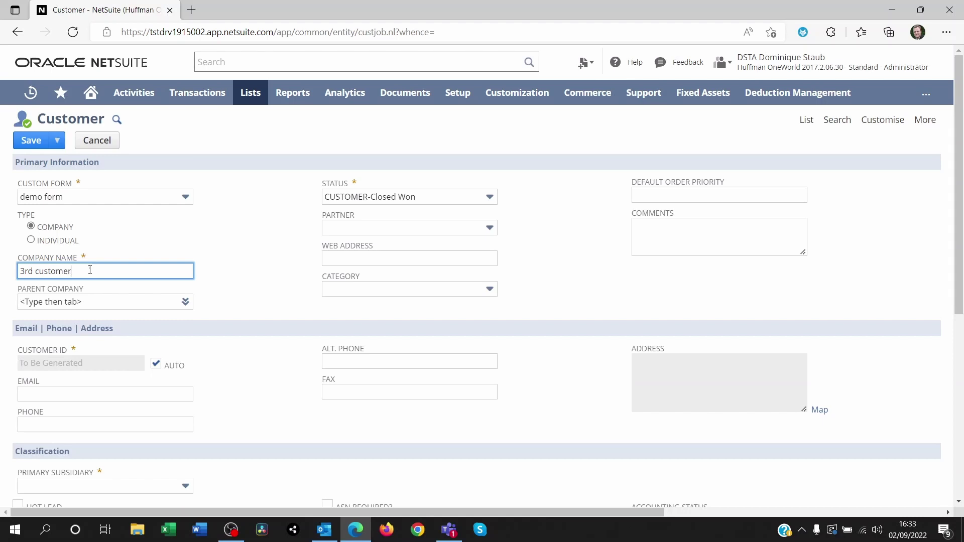
text(step after wf)
scroll(137, 325, down, 3)
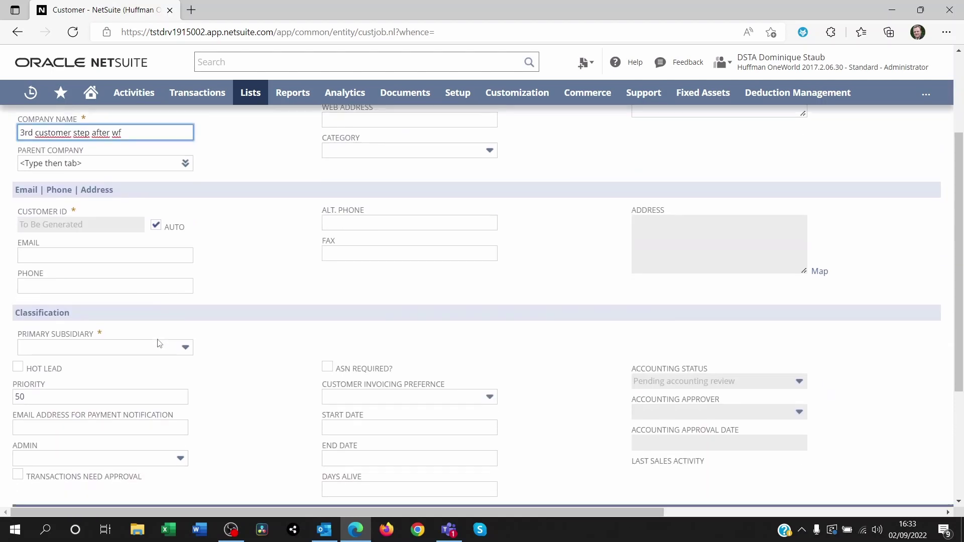
click(100, 347)
scroll(108, 457, down, 1)
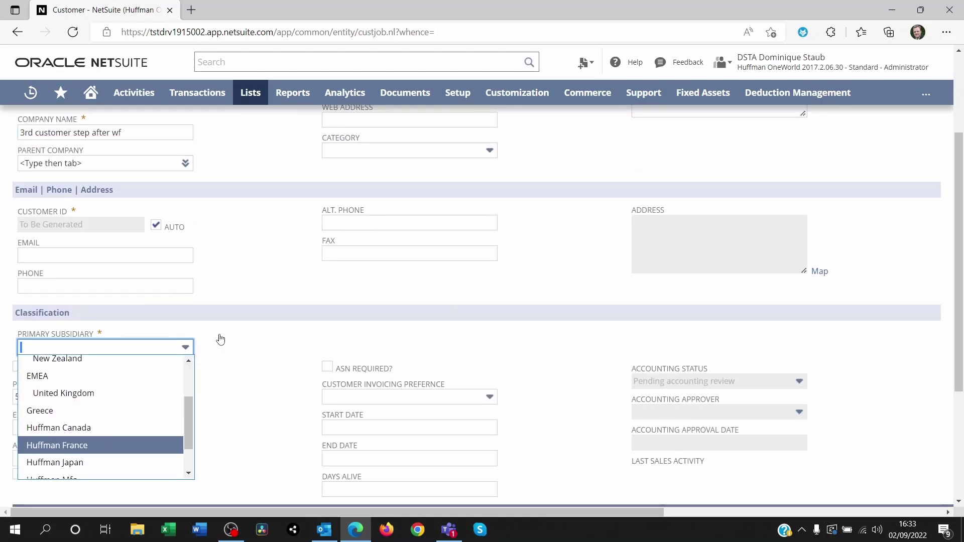
key(Return)
scroll(246, 282, up, 3)
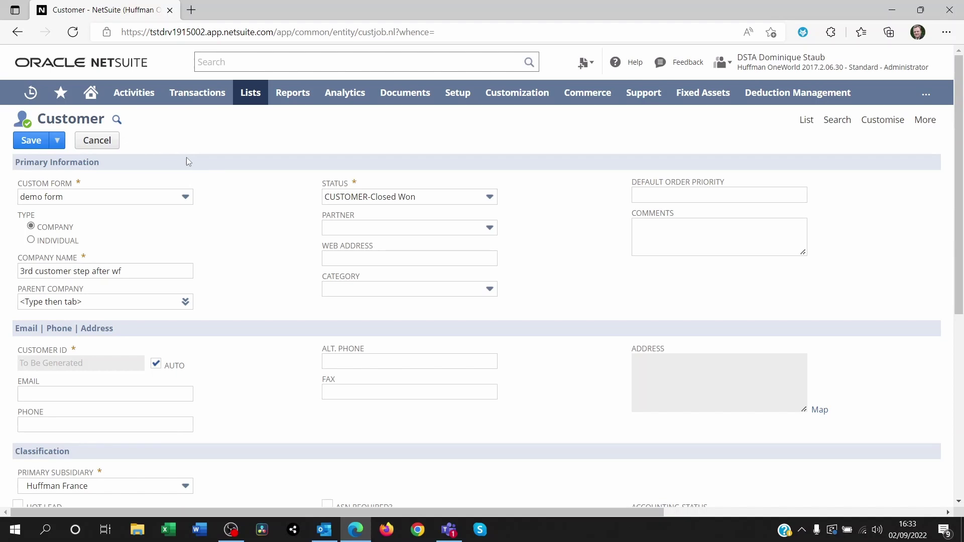
click(27, 147)
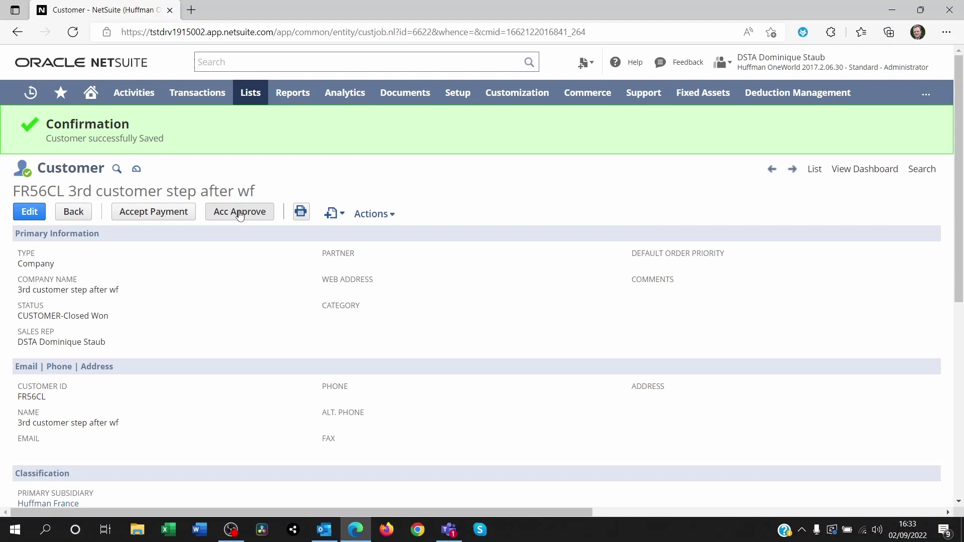
Step: From Home, refresh Reminders and open the '1 Customers pending accounting approvals' list
click(95, 97)
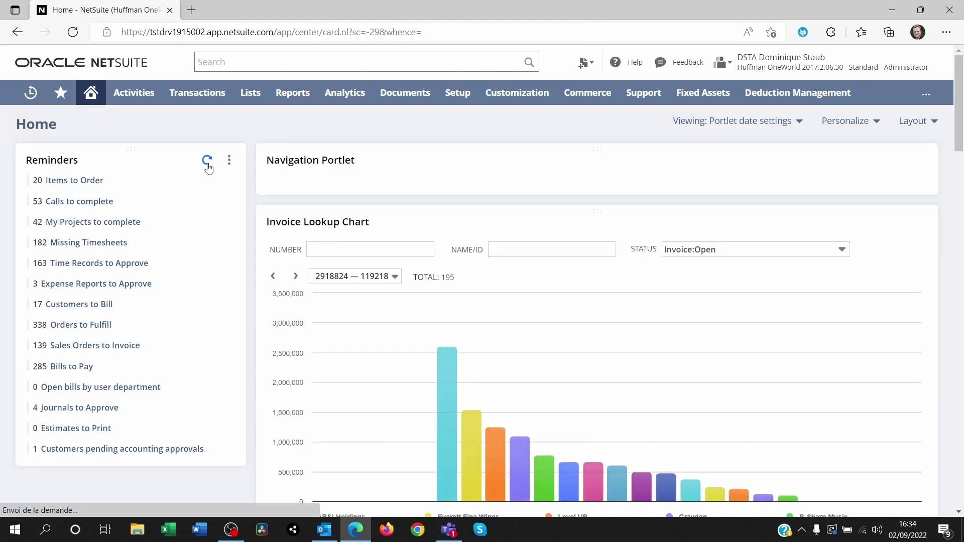
click(208, 166)
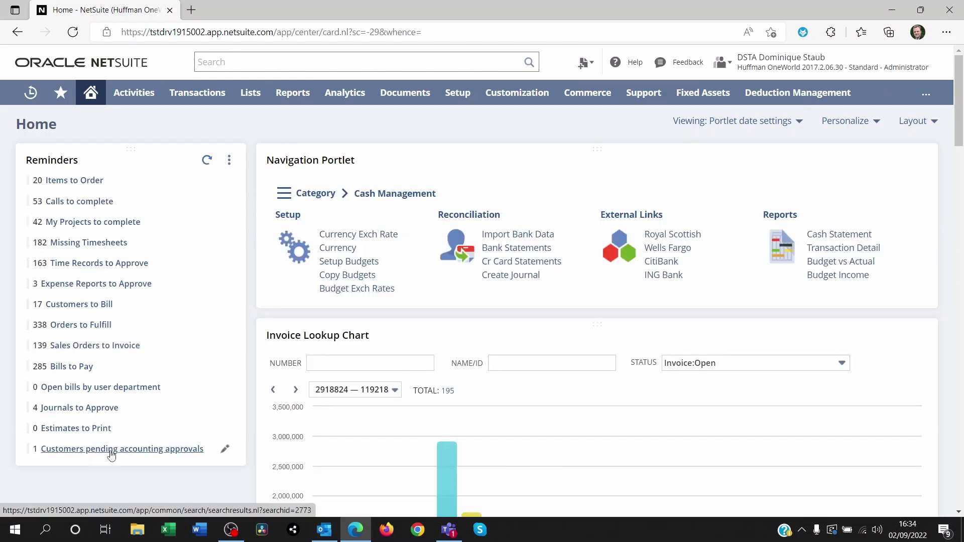
click(167, 455)
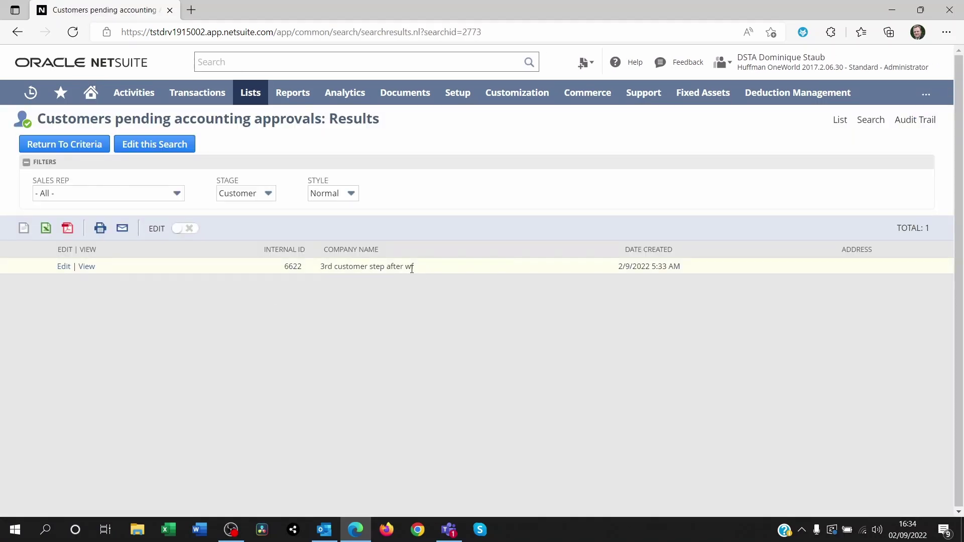
Step: View the '3rd customer step after wf' record and confirm its Pending accounting review status
click(86, 268)
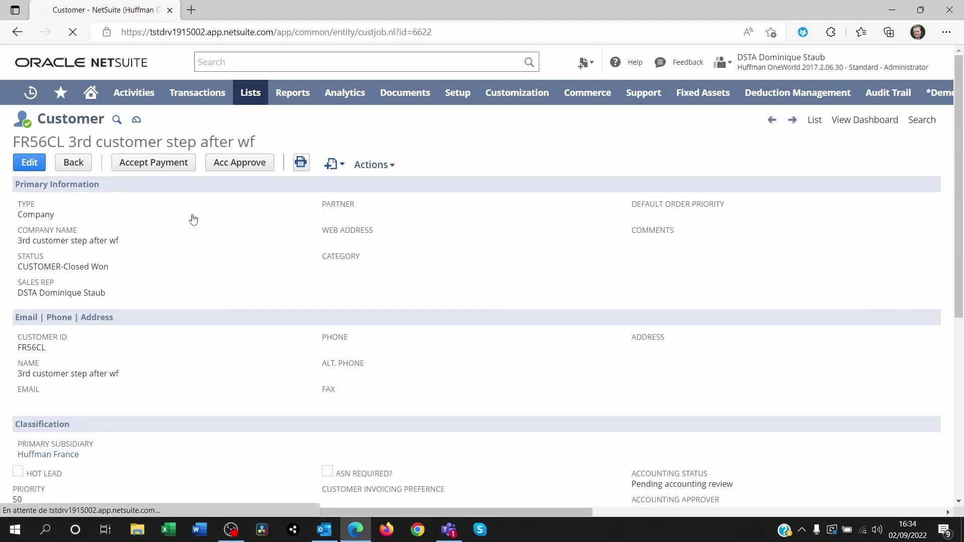
scroll(290, 318, down, 3)
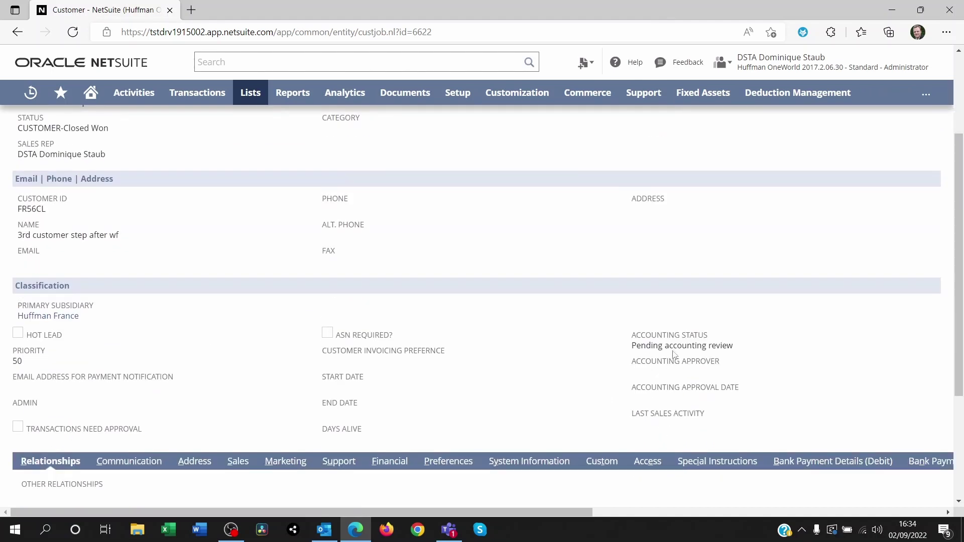
drag(644, 347, 734, 352)
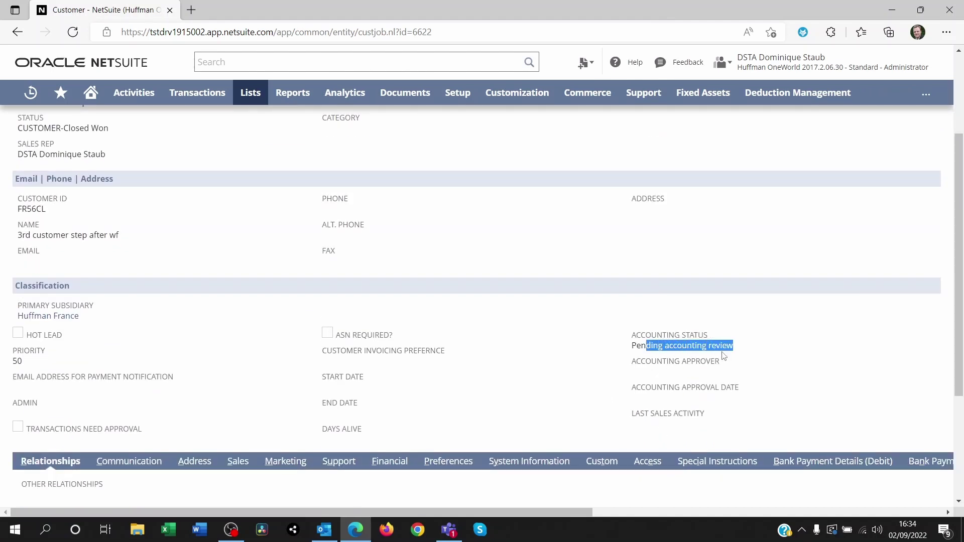
click(652, 374)
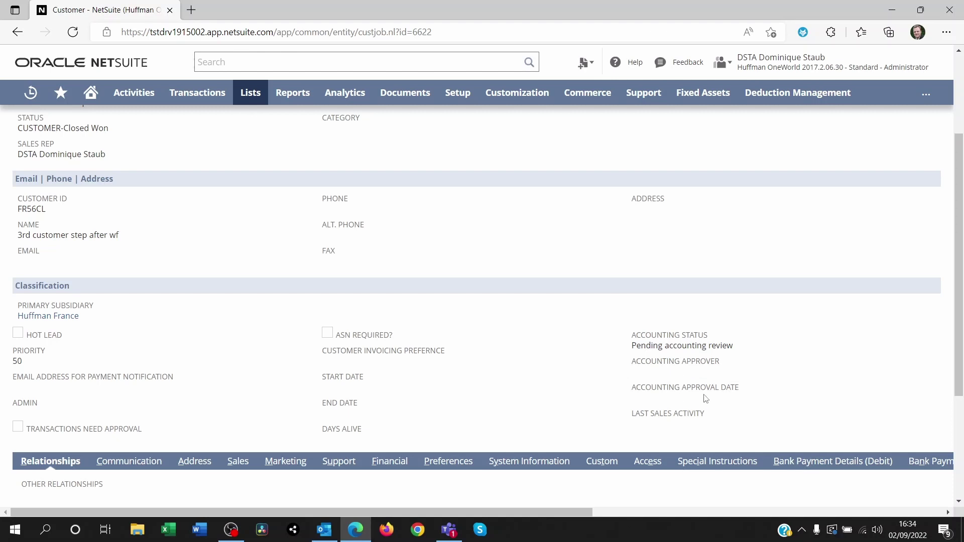
scroll(706, 398, up, 3)
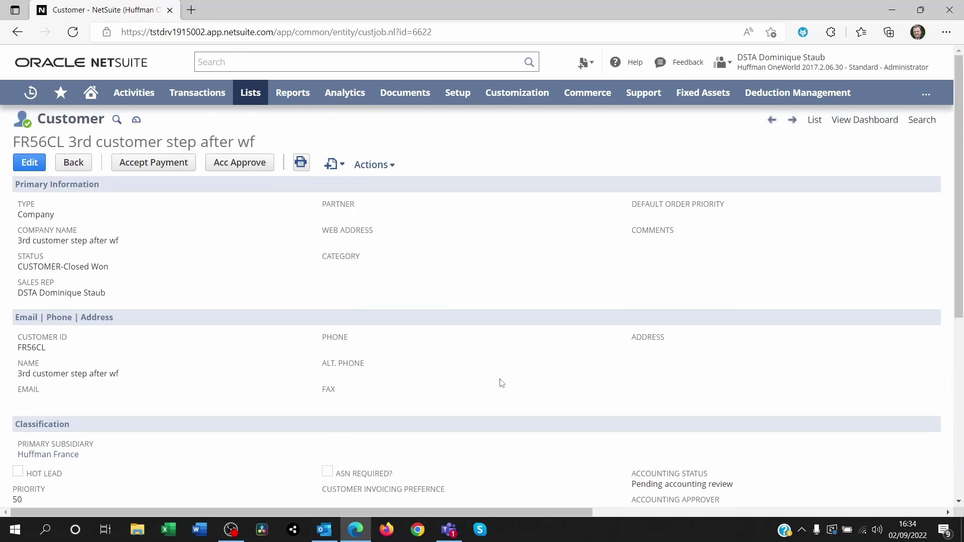
Step: Approve the customer with Acc Approve and verify the recorded approver and 2/9/2022 approval date
click(241, 164)
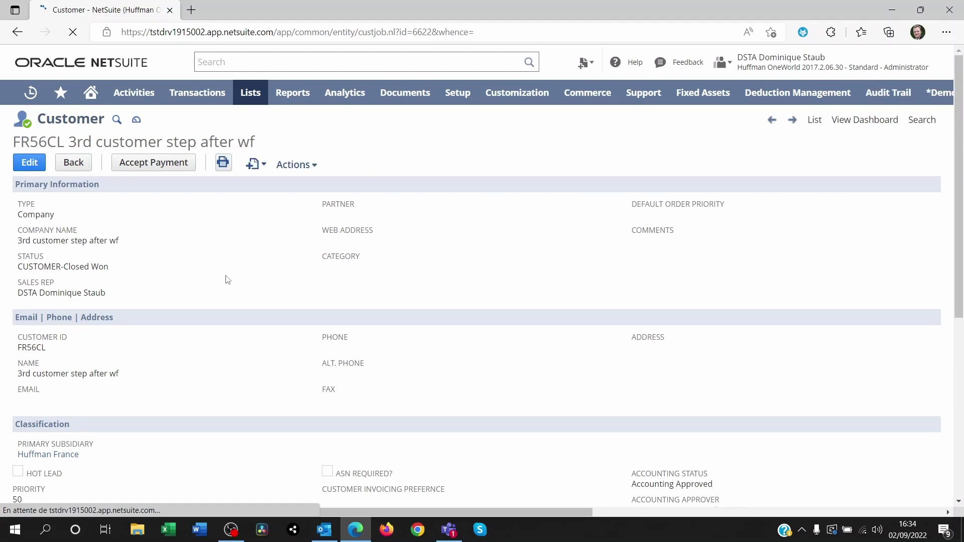
scroll(412, 316, down, 1)
scroll(411, 316, down, 2)
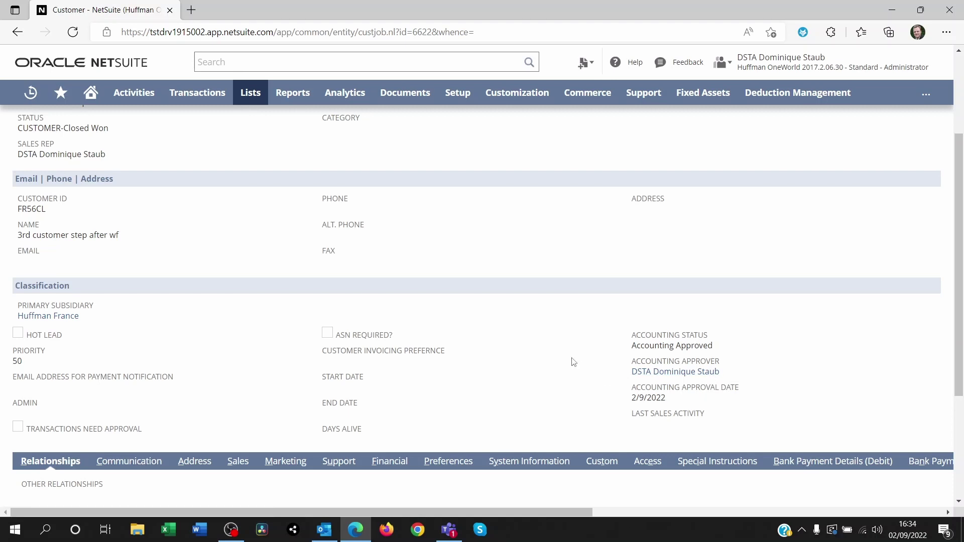
scroll(515, 379, up, 3)
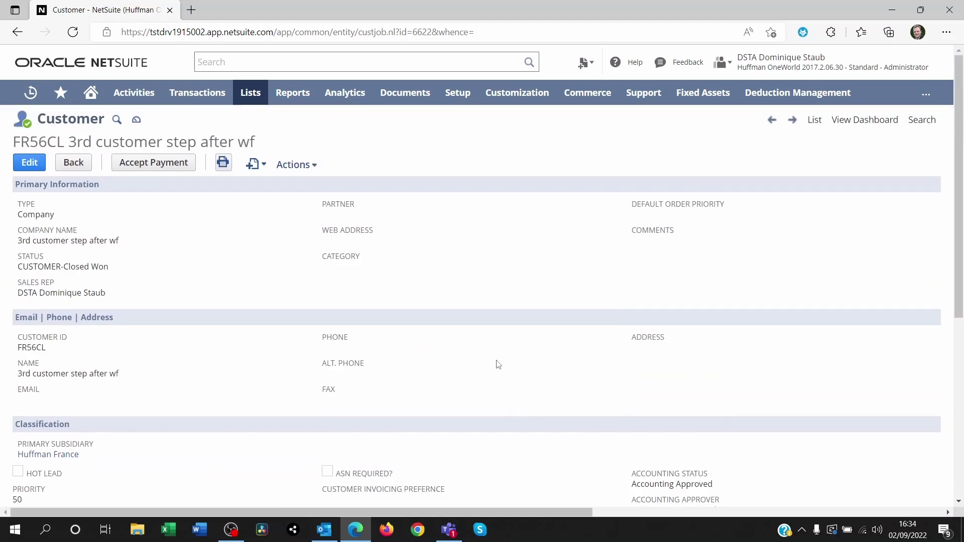